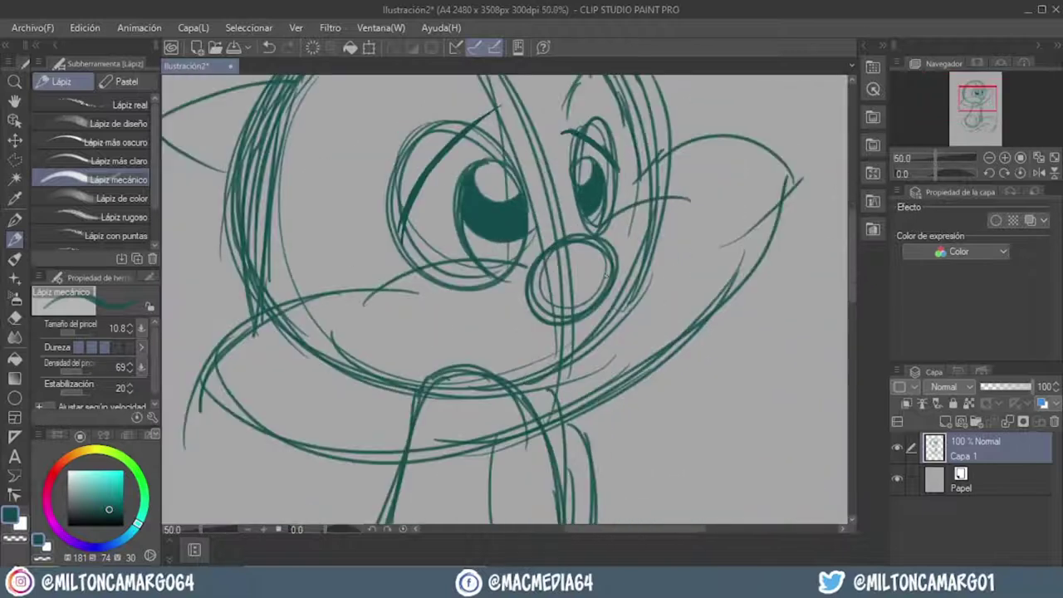
# Erase parts of the mouth and chin sketch lines on Capa 1.
pyautogui.moveTo(367, 332); pyautogui.dragTo(539, 366)
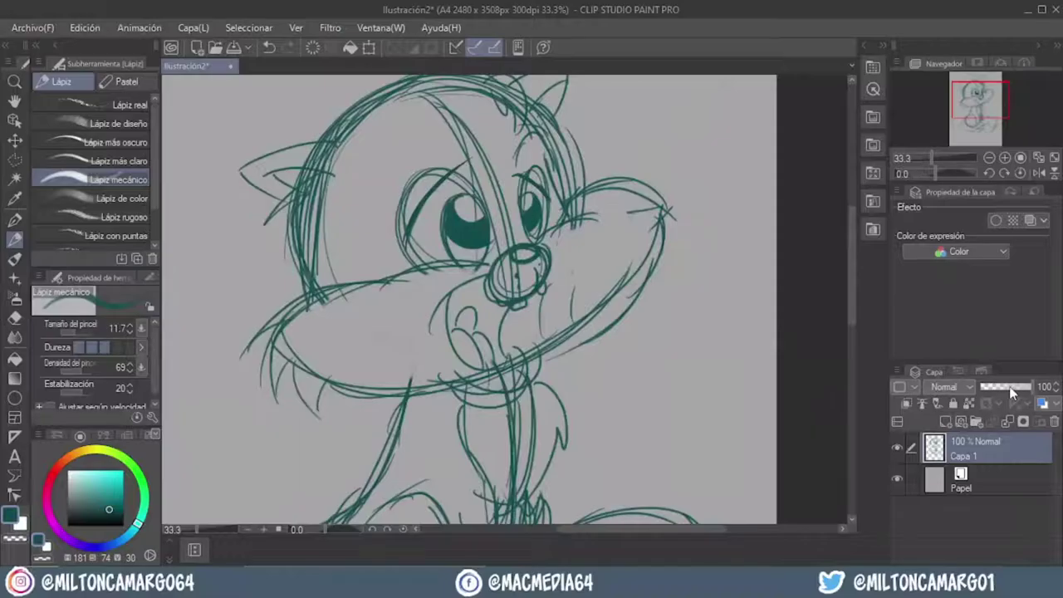
# Fade the sketch layer to 48% opacity.
pyautogui.moveTo(1011, 391); pyautogui.dragTo(1006, 387)
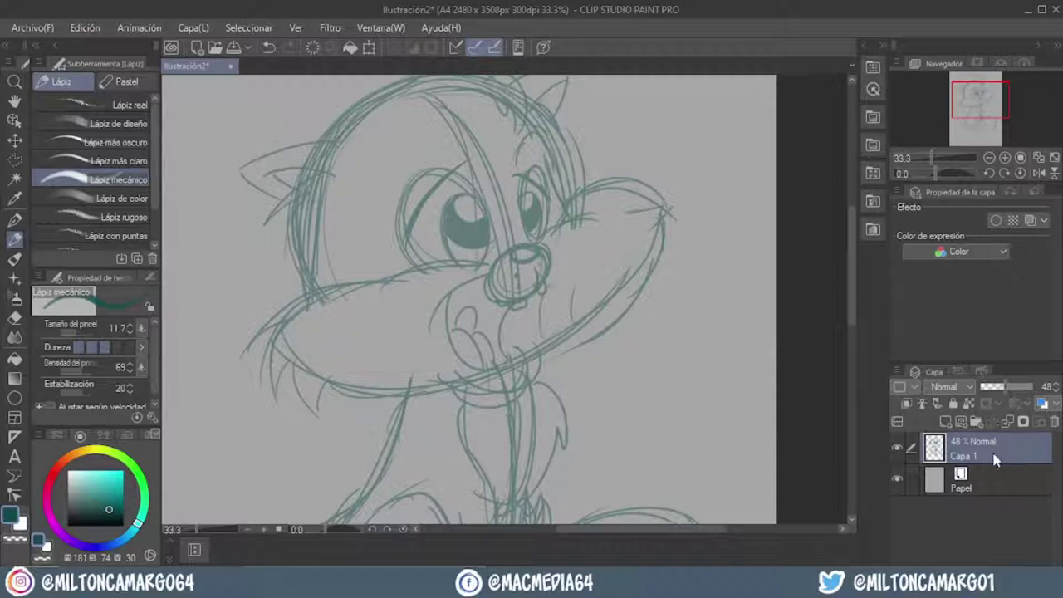
# Add a LINEA inking layer above the BOCETO sketch and choose the Maru pen.
pyautogui.click(944, 423)
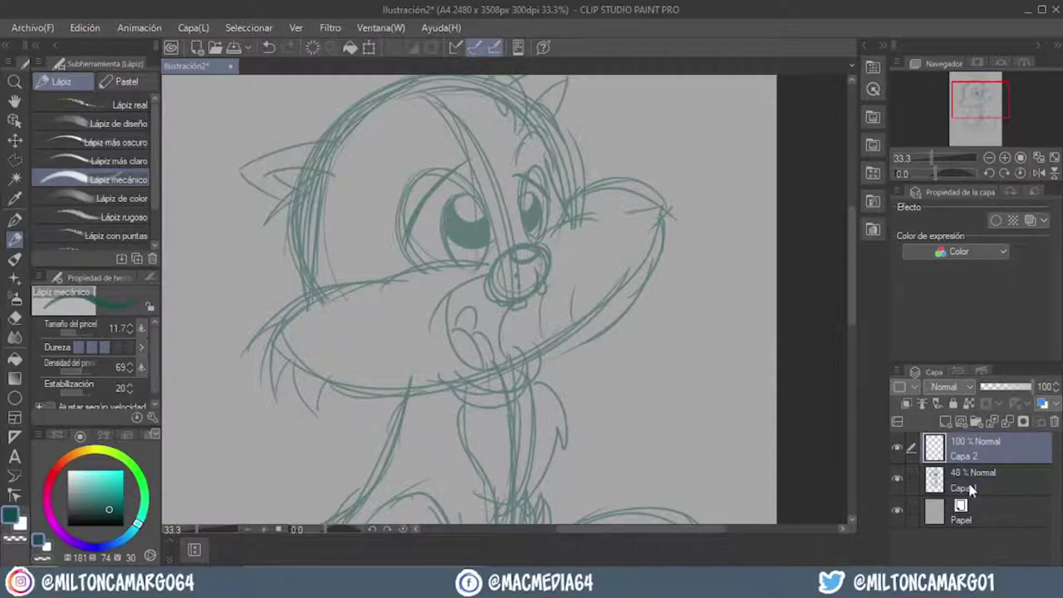
pyautogui.click(969, 488)
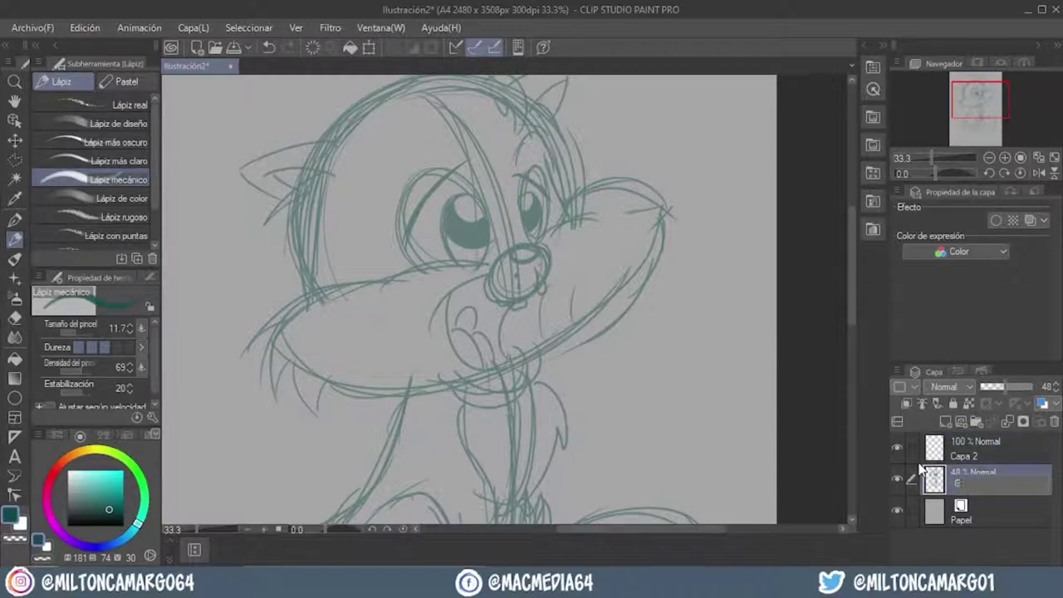
pyautogui.write('BOCETO')
pyautogui.click(974, 459)
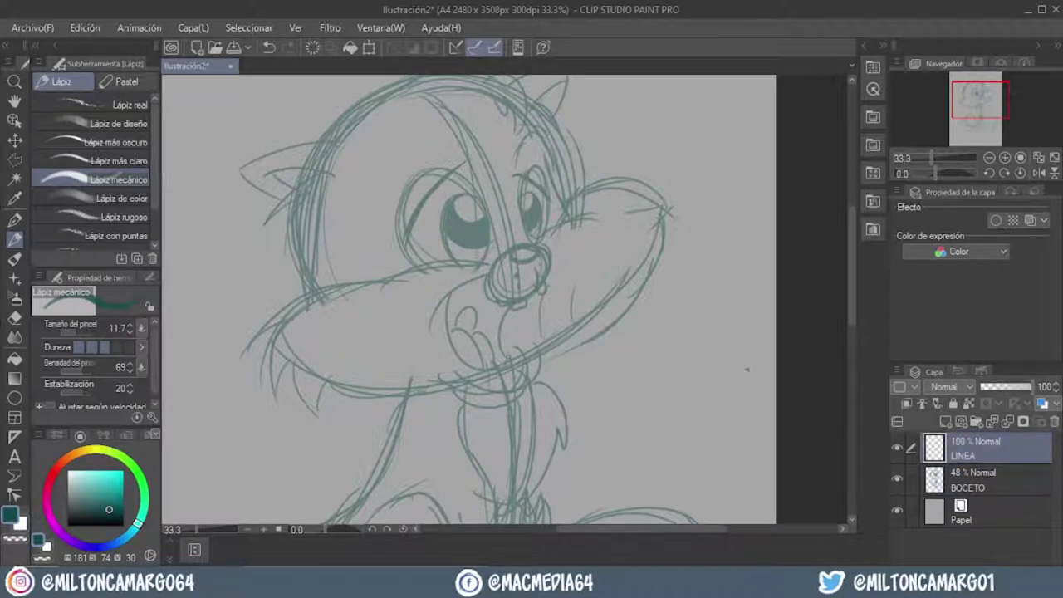
pyautogui.click(15, 220)
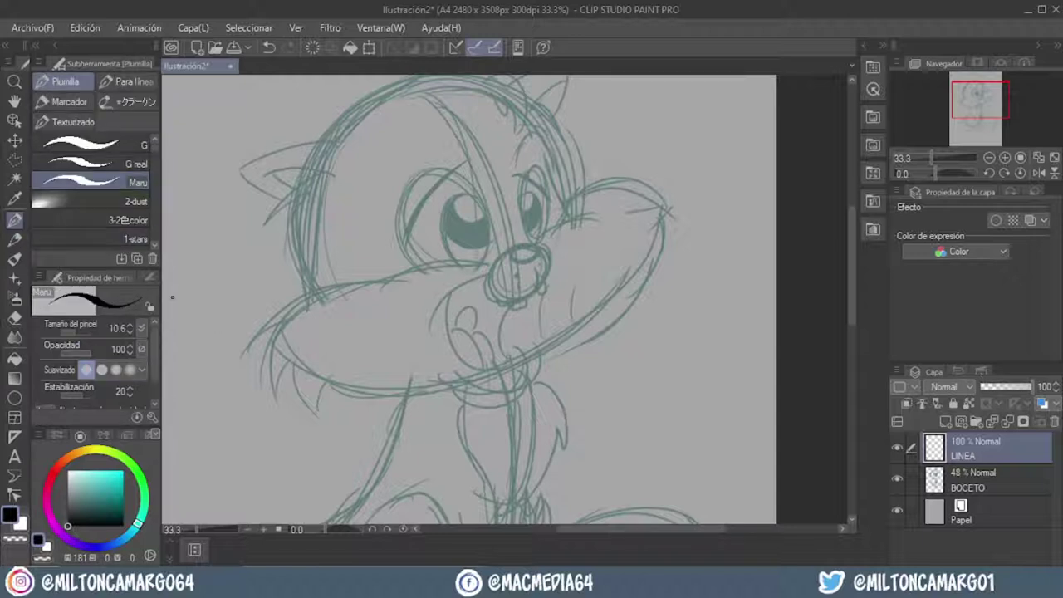
pyautogui.click(117, 329)
# Set the pen size to 8 and ink the nose and mouth curve.
pyautogui.write('8')
pyautogui.press('Return')
pyautogui.moveTo(508, 299); pyautogui.dragTo(627, 350)
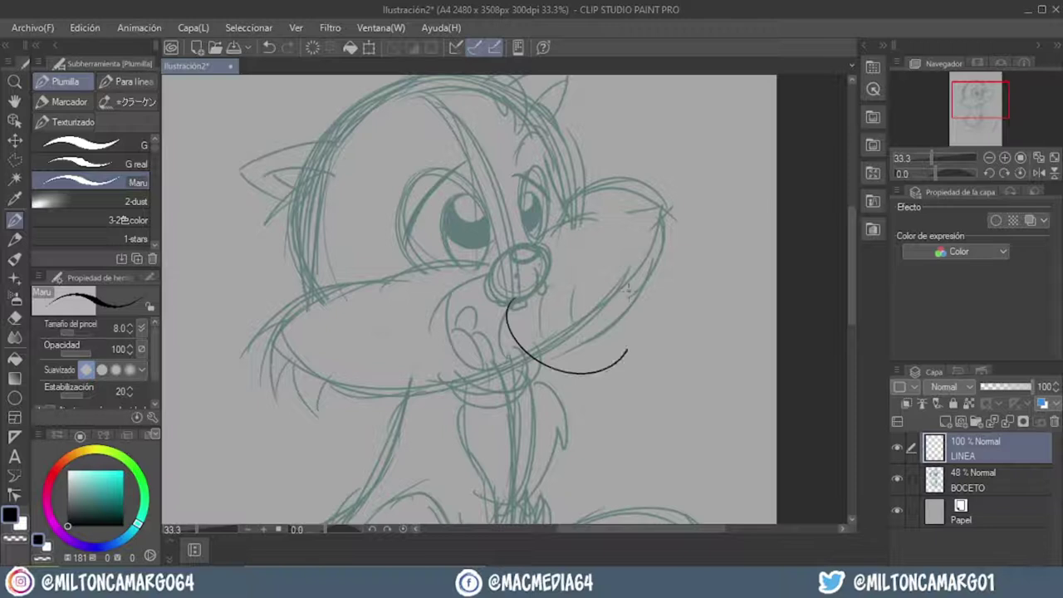
pyautogui.scroll(2, 525, 280)
pyautogui.scroll(2, 524, 280)
pyautogui.scroll(1, 525, 280)
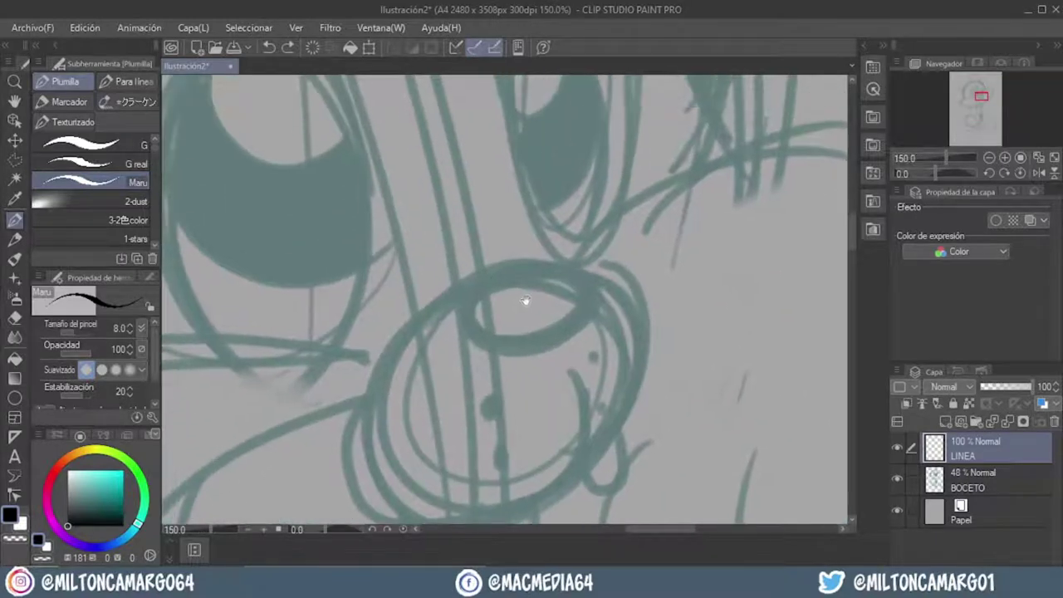
pyautogui.moveTo(475, 298); pyautogui.dragTo(451, 299)
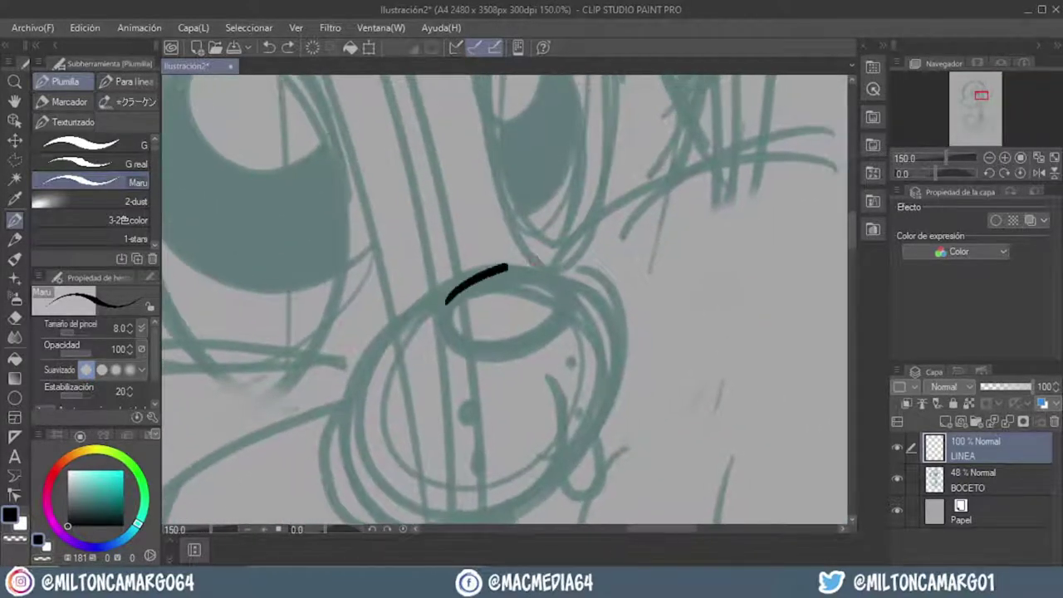
pyautogui.moveTo(554, 274); pyautogui.dragTo(558, 329)
# Zoom around the mouth and eyes while inking the teeth and eye outlines.
pyautogui.scroll(1, 498, 308)
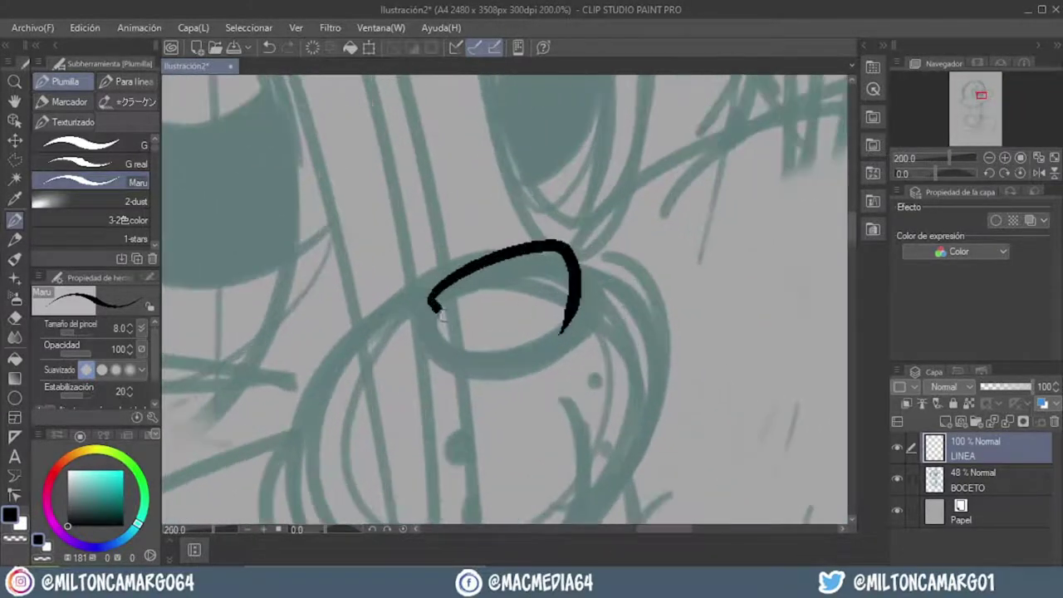
pyautogui.scroll(-1, 561, 335)
pyautogui.moveTo(562, 335)
pyautogui.mouseDown()
pyautogui.moveTo(594, 230)
pyautogui.moveTo(619, 305)
pyautogui.mouseUp()
pyautogui.scroll(1, 598, 290)
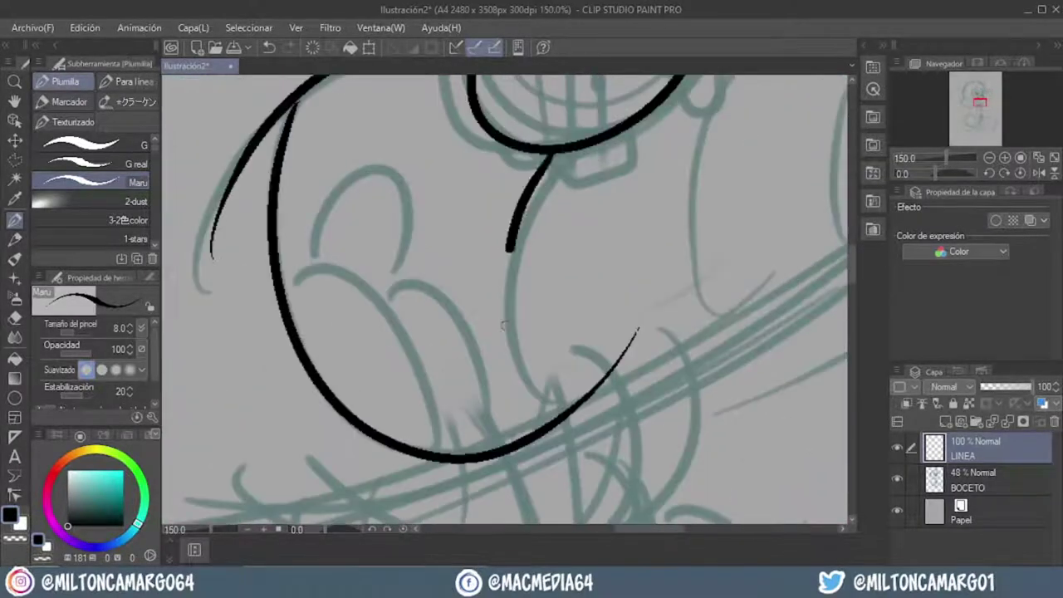
pyautogui.scroll(1, 598, 290)
pyautogui.scroll(1, 598, 289)
pyautogui.scroll(-1, 540, 203)
pyautogui.scroll(-2, 540, 216)
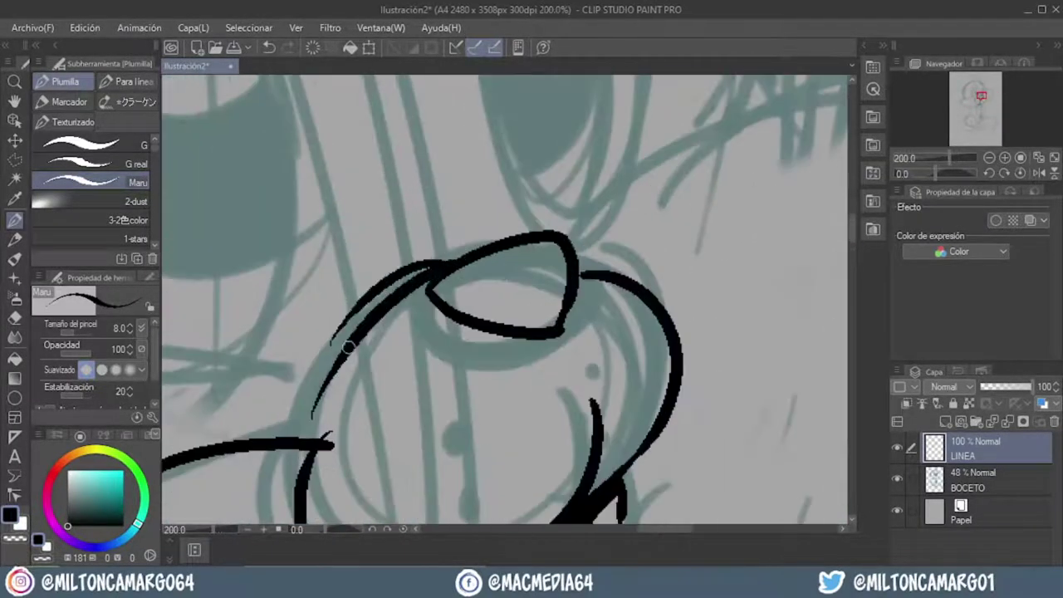
pyautogui.scroll(1, 534, 225)
pyautogui.scroll(-1, 545, 342)
pyautogui.scroll(-2, 545, 342)
pyautogui.scroll(1, 498, 348)
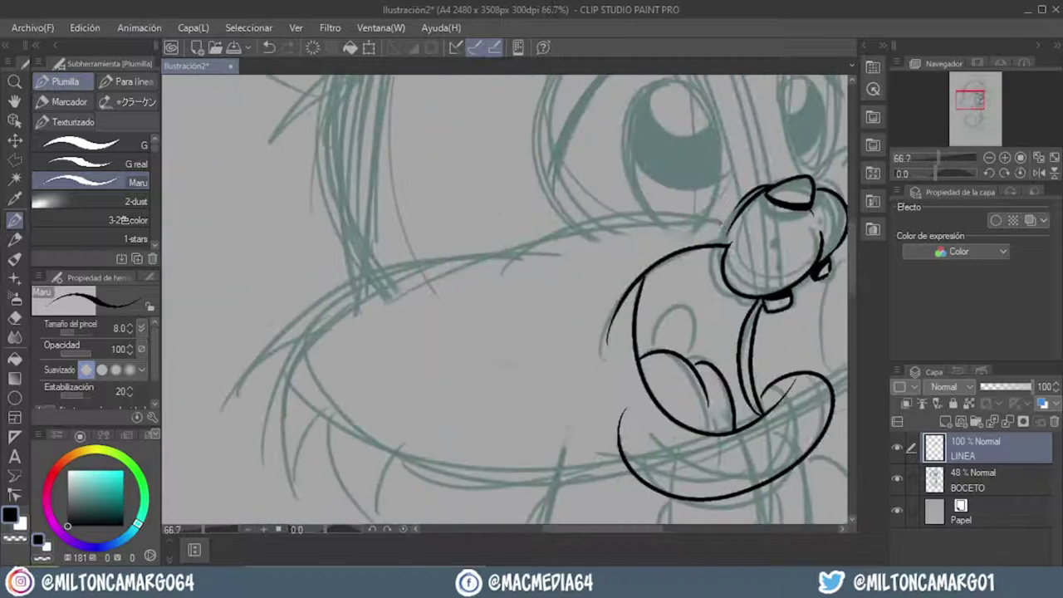
pyautogui.scroll(1, 398, 365)
pyautogui.scroll(-1, 316, 372)
pyautogui.scroll(-2, 316, 372)
pyautogui.scroll(1, 349, 348)
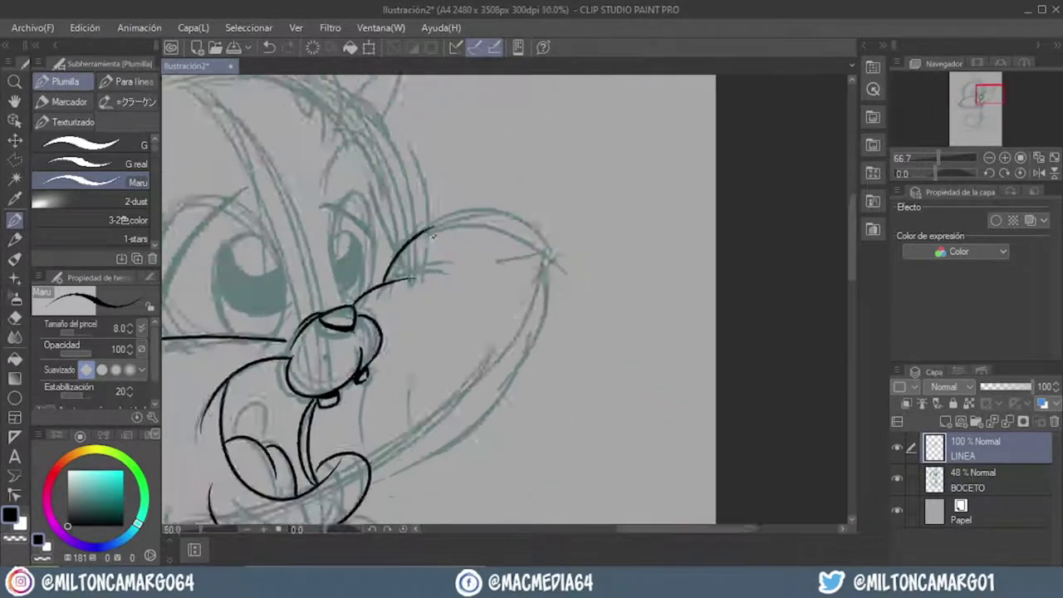
pyautogui.scroll(1, 365, 332)
pyautogui.scroll(-1, 384, 318)
pyautogui.scroll(1, 384, 318)
pyautogui.scroll(1, 582, 171)
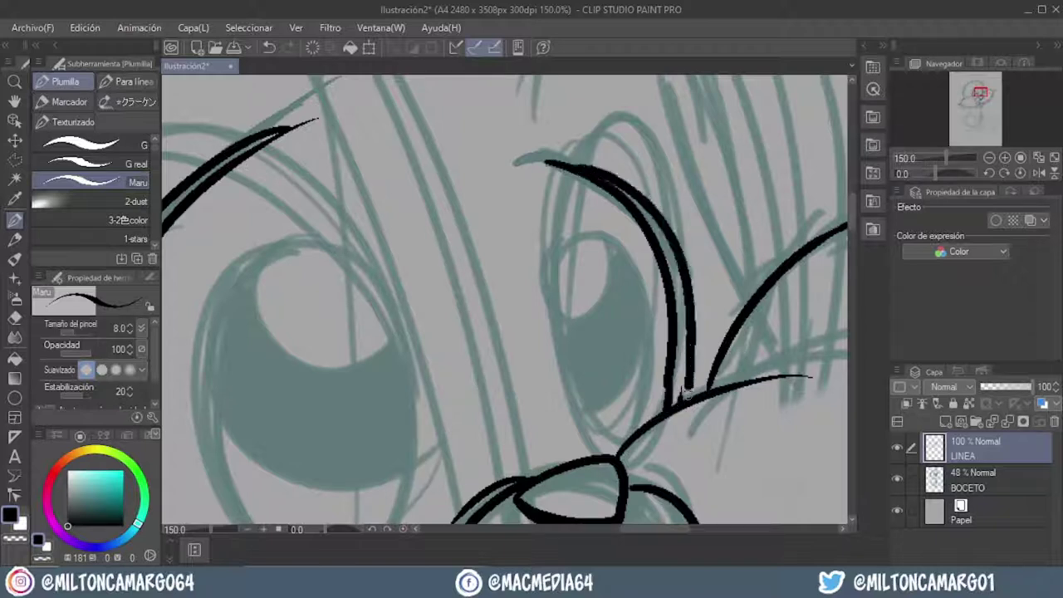
pyautogui.scroll(-1, 388, 372)
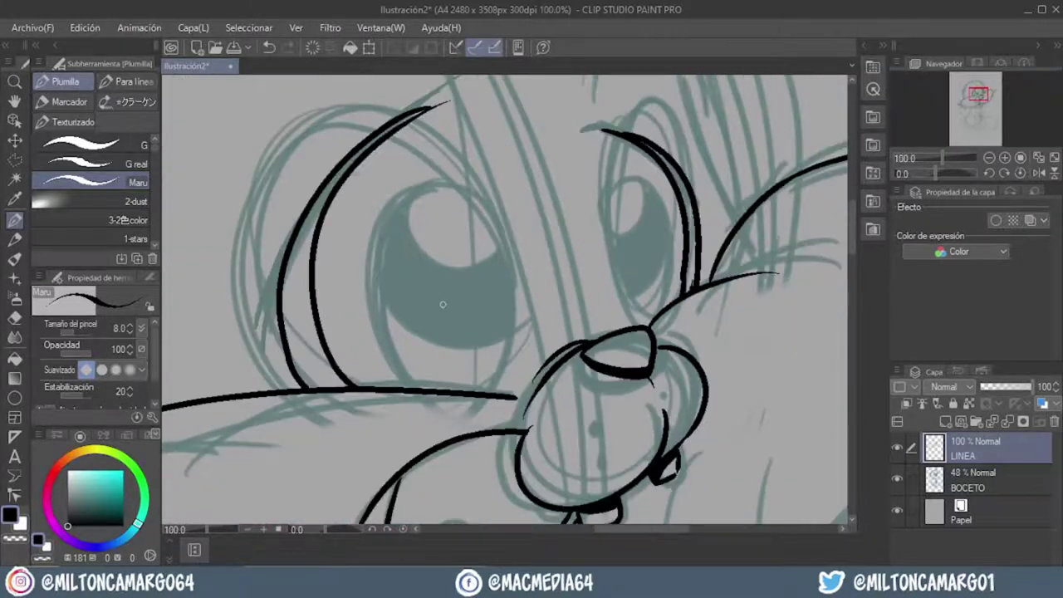
# Fill the crescent beside the left eye solid black, referring only to the editing layer.
pyautogui.press('g')
pyautogui.press('g')
pyautogui.click(294, 308)
pyautogui.hotkey('ctrl', 'z')
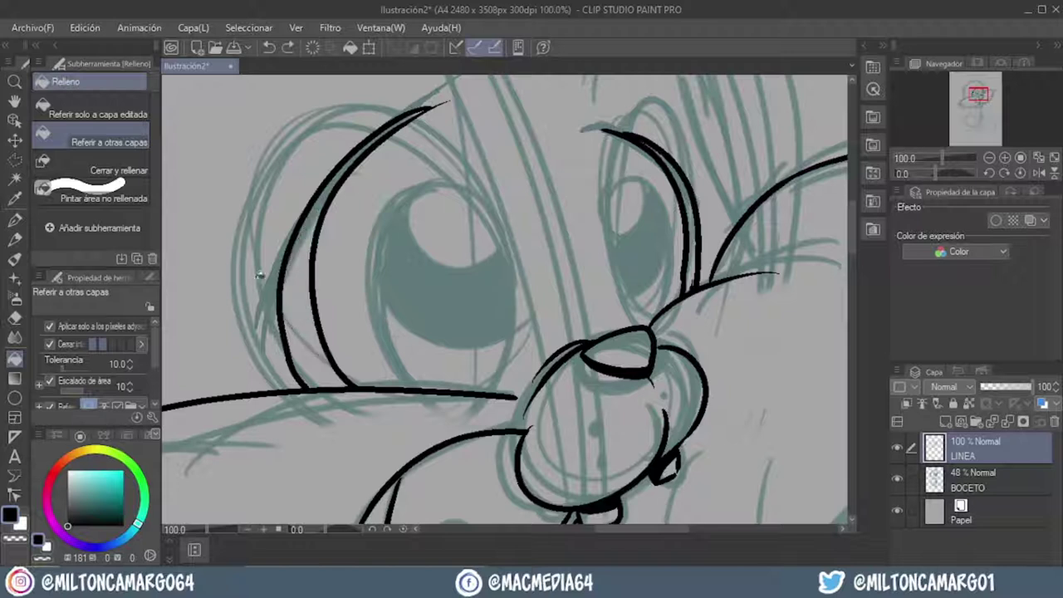
pyautogui.click(98, 110)
pyautogui.click(302, 267)
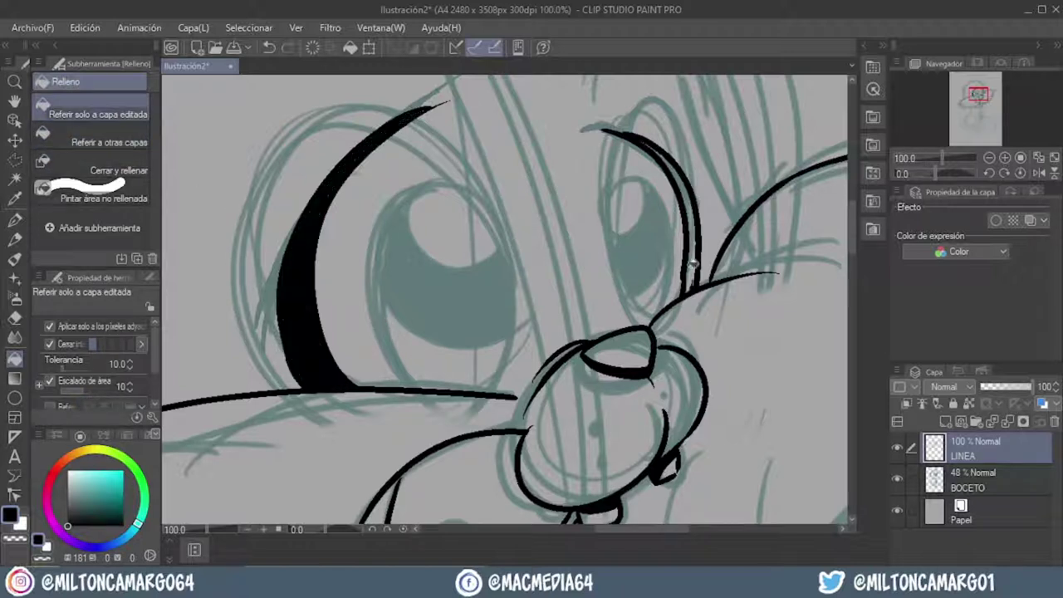
pyautogui.press('p')
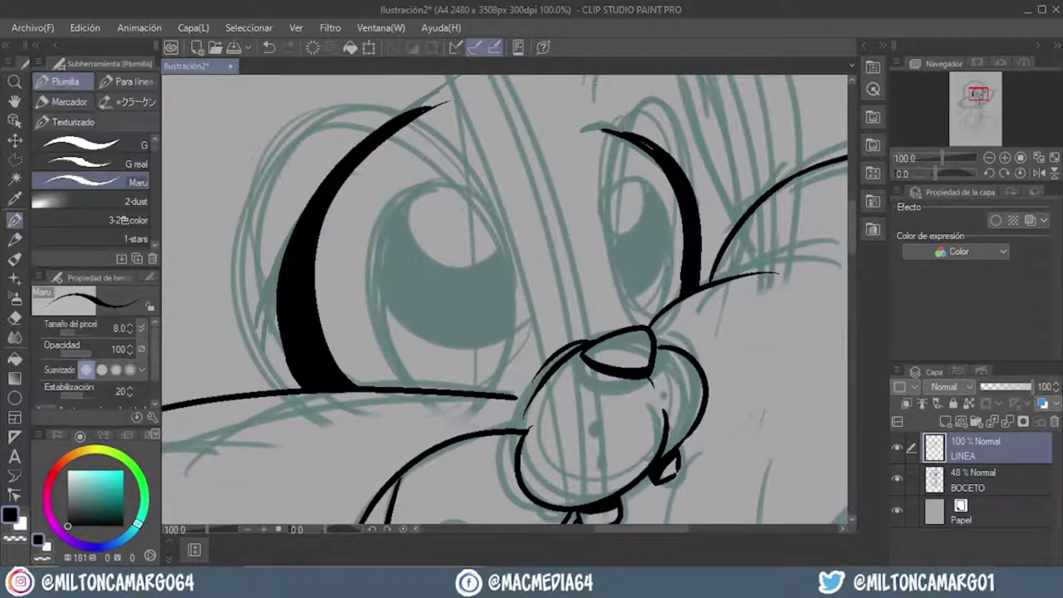
pyautogui.scroll(1, 436, 288)
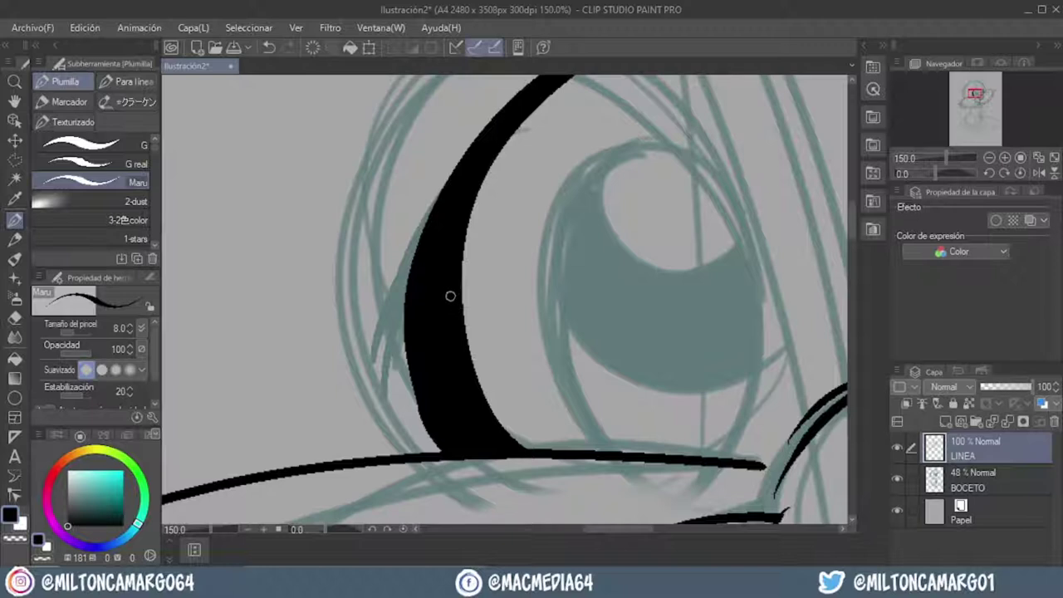
# Move the view from the left eye to the other eye and the nose line.
pyautogui.moveTo(453, 292); pyautogui.dragTo(431, 288)
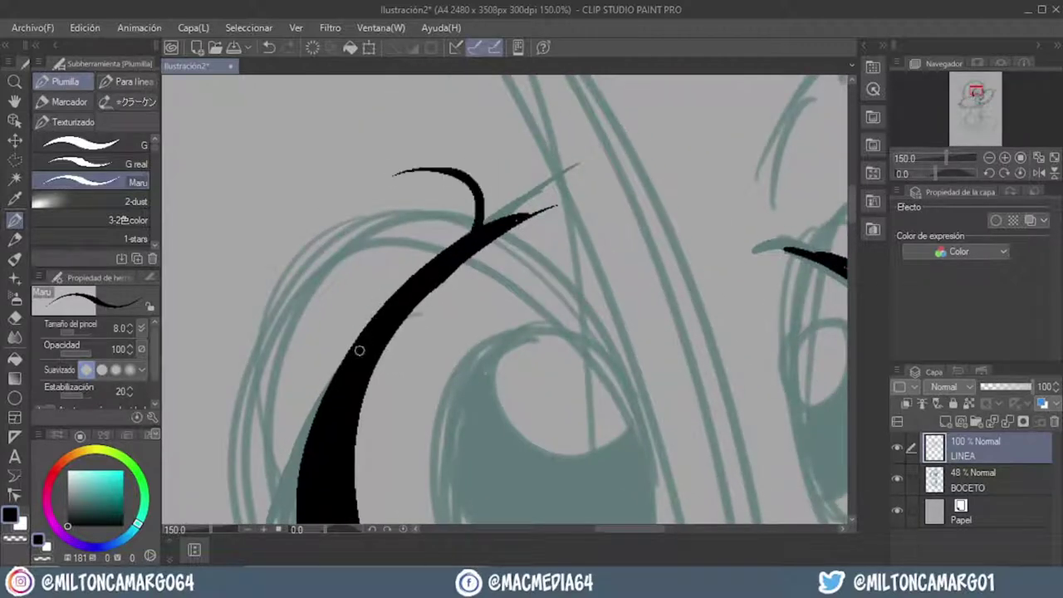
pyautogui.moveTo(264, 275); pyautogui.dragTo(390, 266)
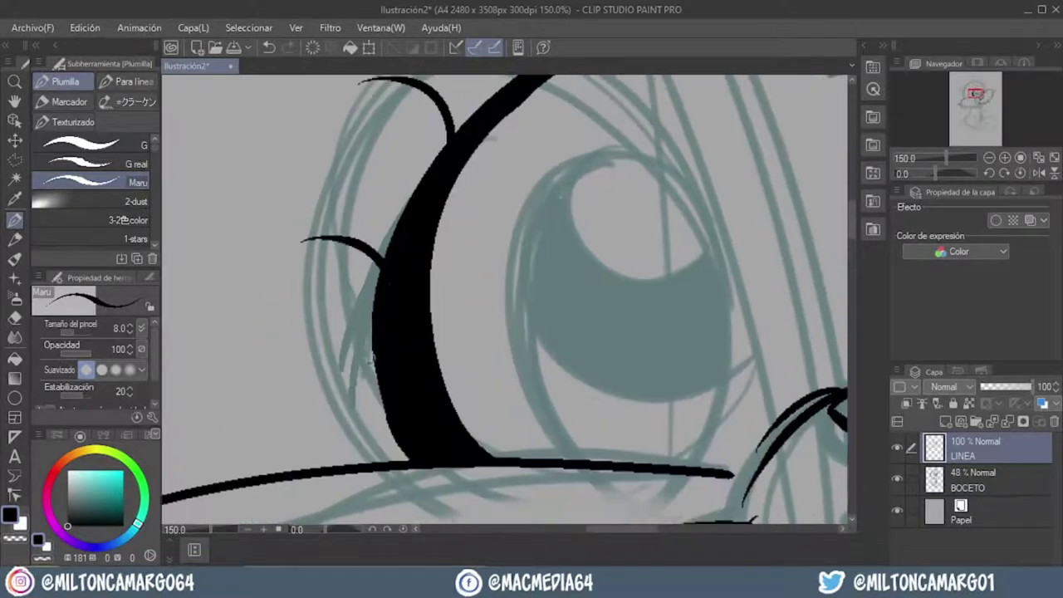
pyautogui.moveTo(373, 352); pyautogui.dragTo(506, 265)
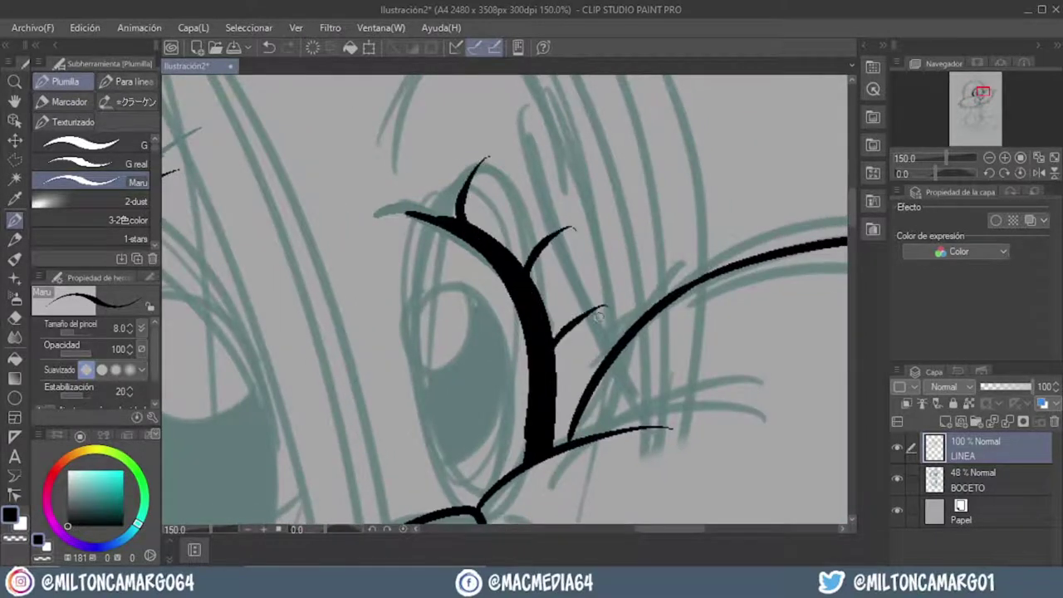
pyautogui.moveTo(600, 314); pyautogui.dragTo(620, 205)
pyautogui.moveTo(450, 117); pyautogui.dragTo(454, 186)
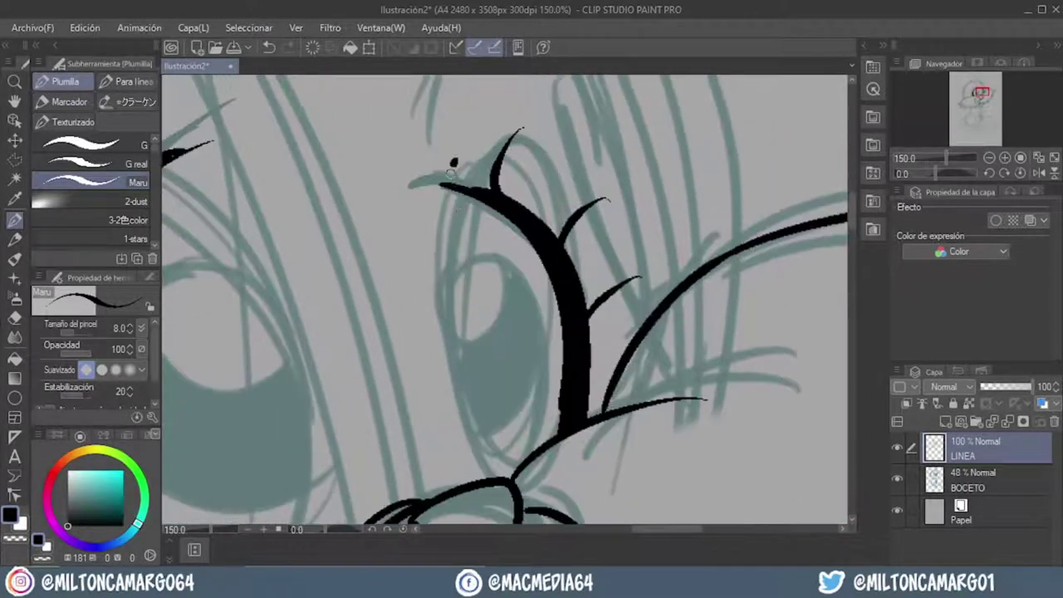
# Zoom in and out over the eyes while inking the curly lashes.
pyautogui.scroll(-3, 468, 252)
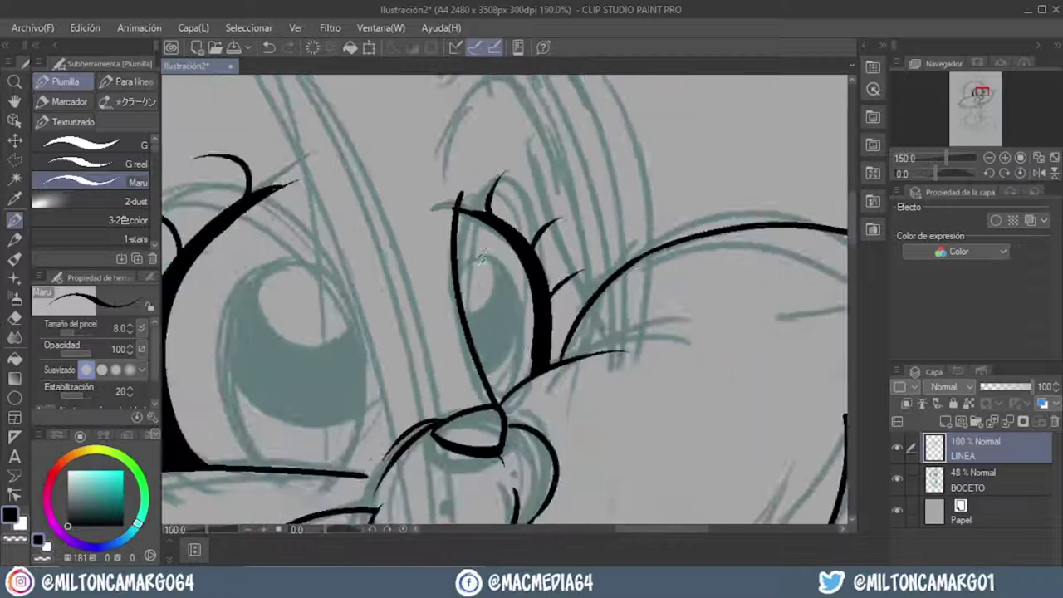
pyautogui.scroll(3, 451, 221)
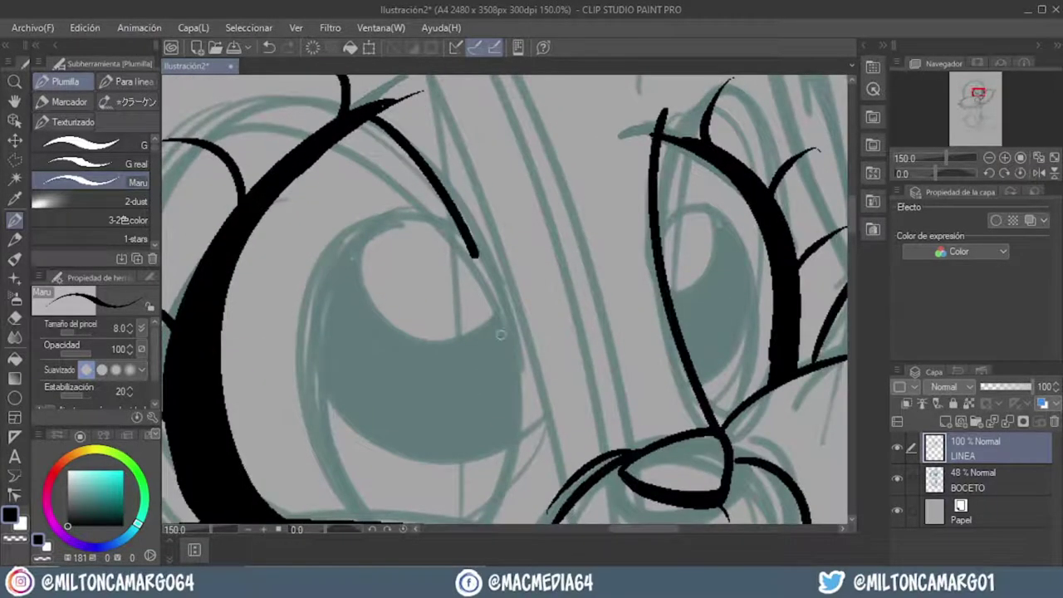
pyautogui.scroll(2, 500, 334)
pyautogui.scroll(2, 535, 372)
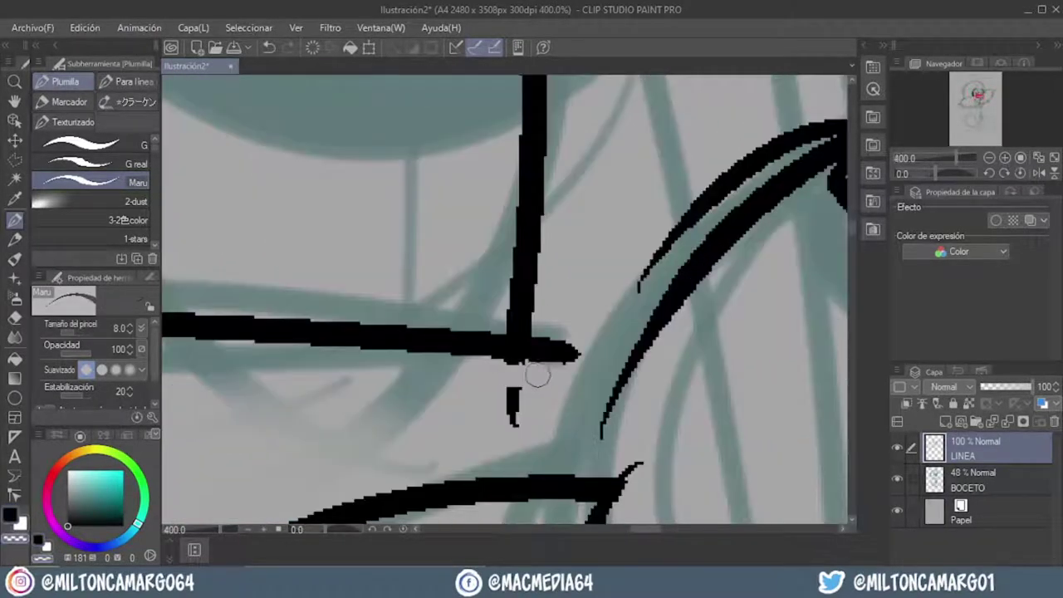
pyautogui.scroll(-3, 533, 348)
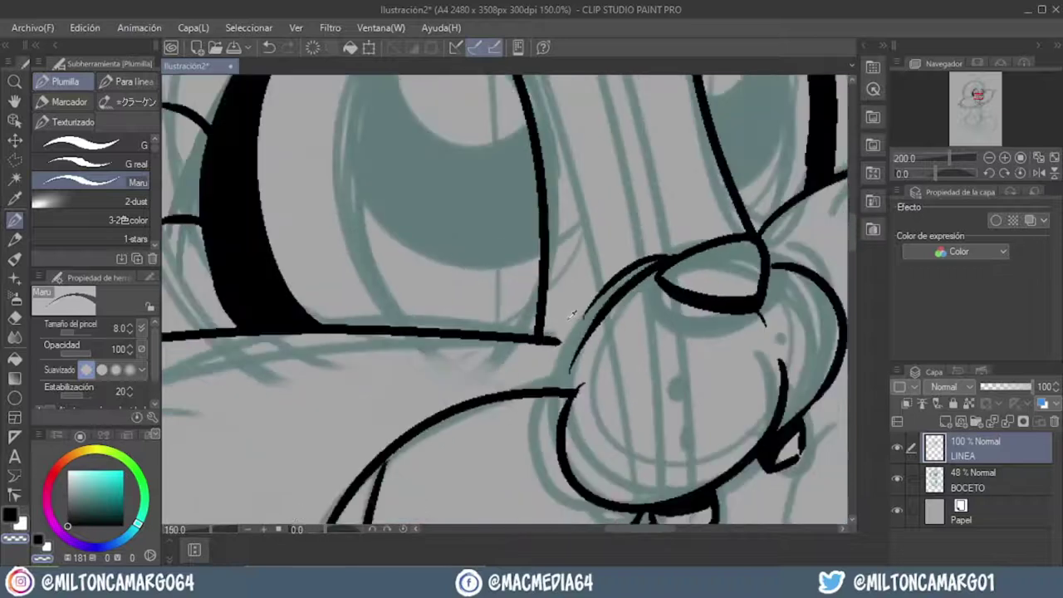
pyautogui.scroll(-3, 533, 347)
pyautogui.scroll(-2, 548, 316)
pyautogui.scroll(-1, 581, 232)
pyautogui.scroll(1, 412, 332)
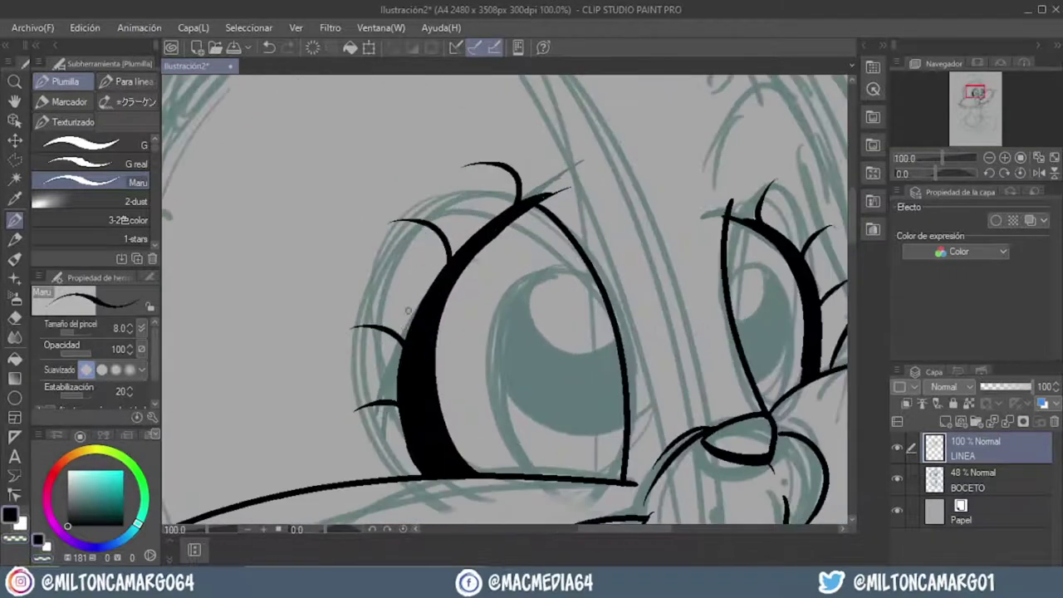
pyautogui.scroll(1, 413, 332)
pyautogui.scroll(-1, 412, 332)
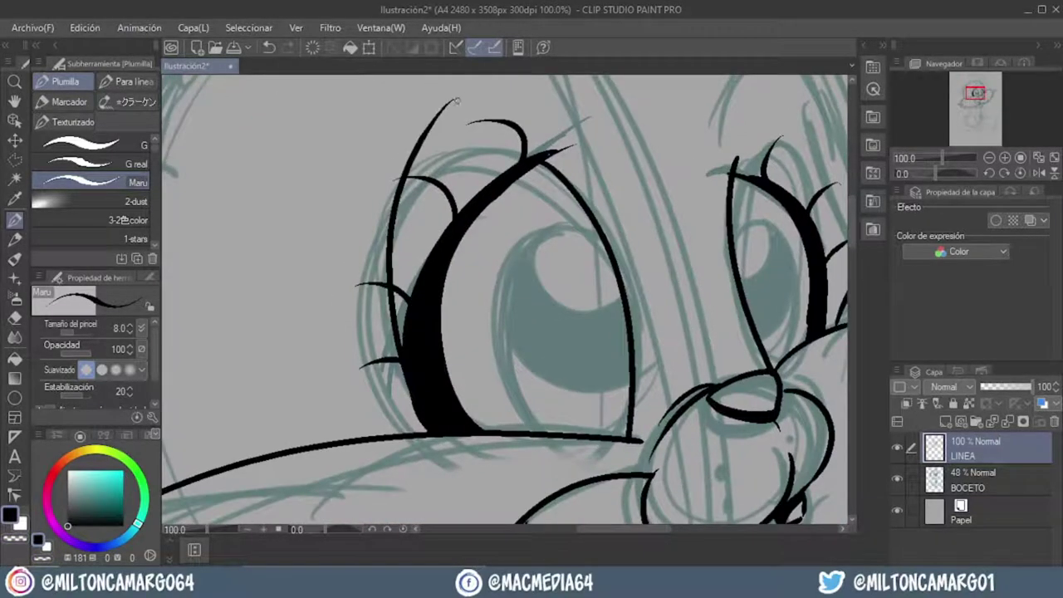
pyautogui.scroll(1, 545, 171)
pyautogui.scroll(1, 591, 346)
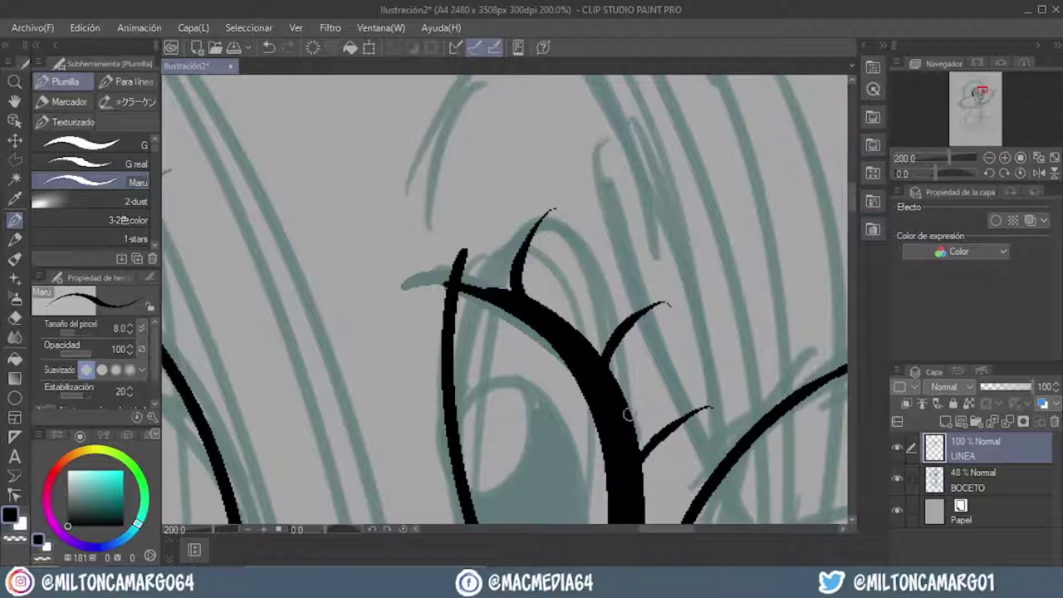
pyautogui.scroll(-1, 580, 279)
pyautogui.scroll(-1, 540, 265)
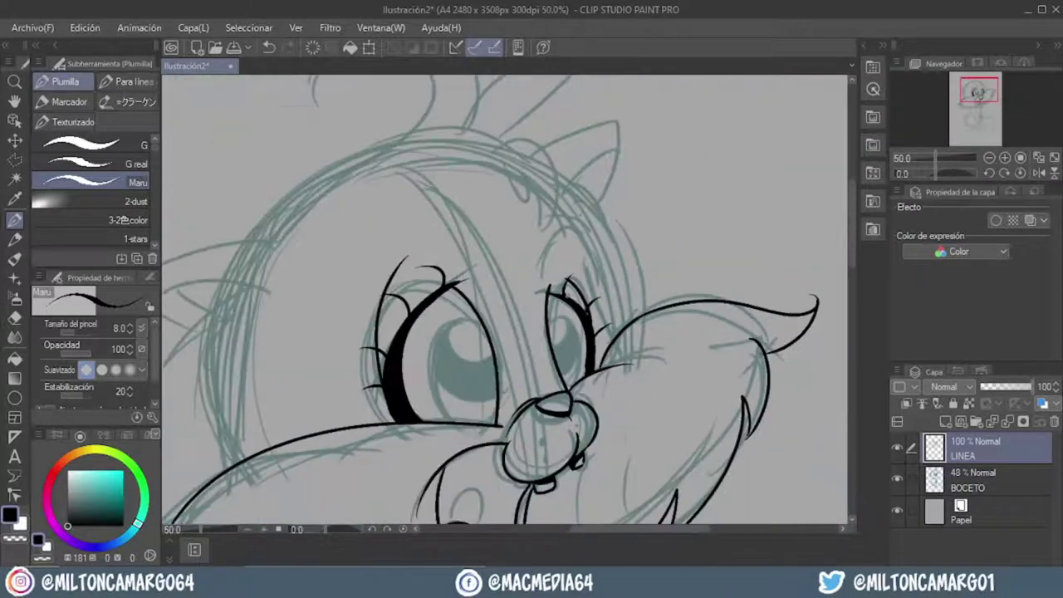
pyautogui.scroll(-1, 514, 259)
# Ink the outline of the left ear on LINEA.
pyautogui.scroll(-1, 498, 256)
pyautogui.scroll(4, 497, 256)
pyautogui.scroll(-1, 486, 209)
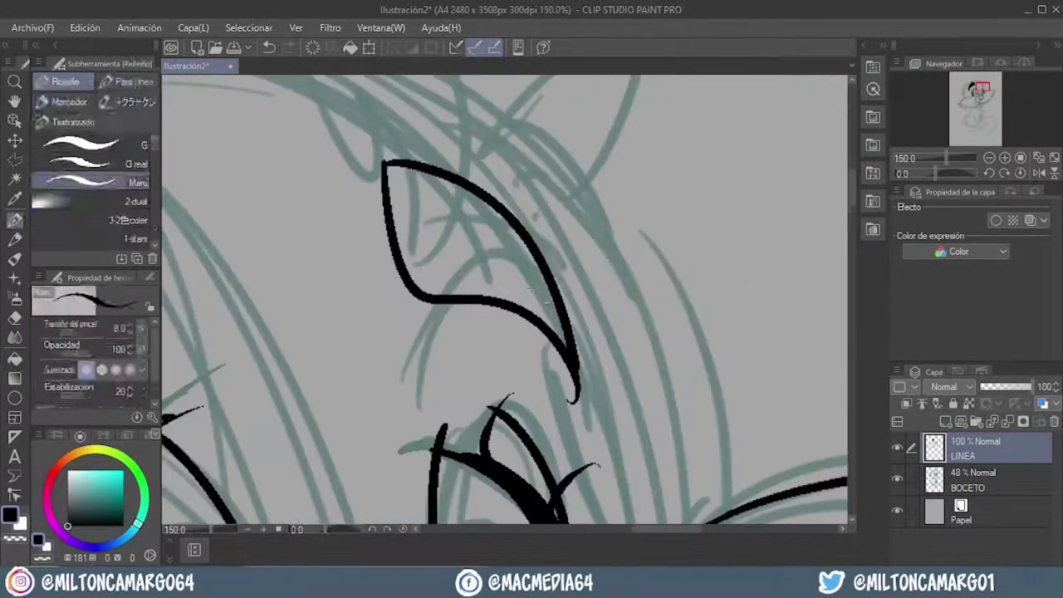
pyautogui.scroll(-1, 473, 207)
pyautogui.scroll(-1, 460, 202)
pyautogui.scroll(-2, 460, 203)
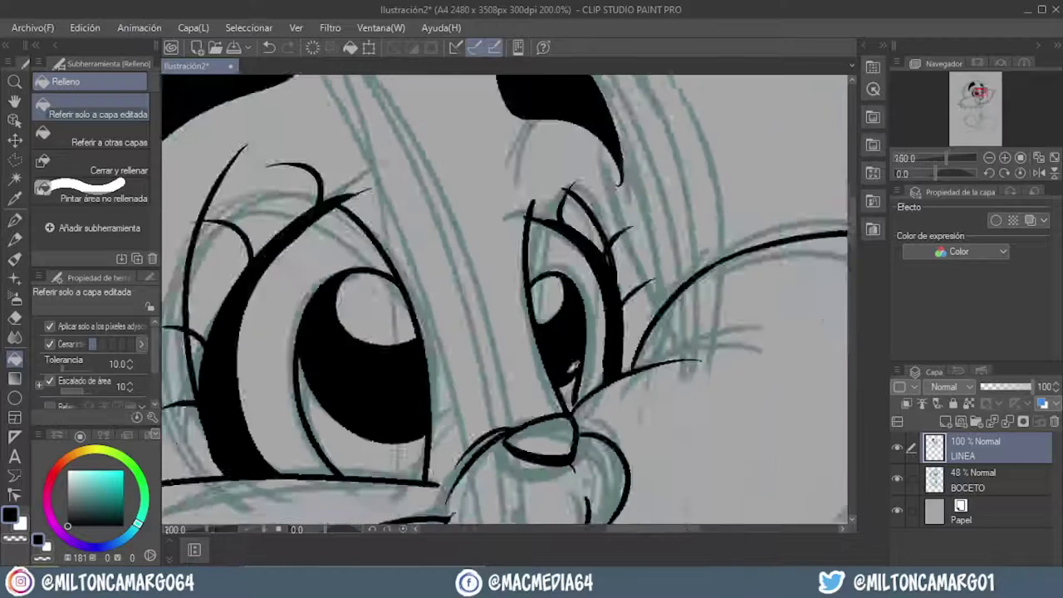
pyautogui.scroll(2, 460, 203)
pyautogui.scroll(-3, 460, 203)
pyautogui.scroll(1, 274, 240)
pyautogui.scroll(2, 274, 241)
pyautogui.moveTo(605, 171); pyautogui.dragTo(292, 279)
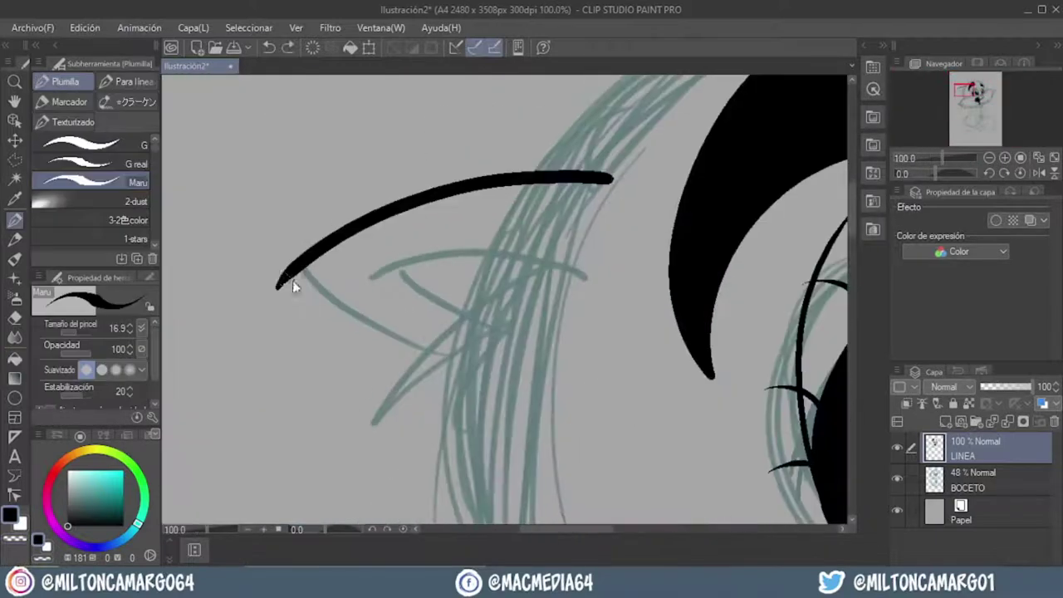
# Ink the cheek fur, chin-chest tuft and parts of the tail, zooming as needed.
pyautogui.scroll(2, 515, 409)
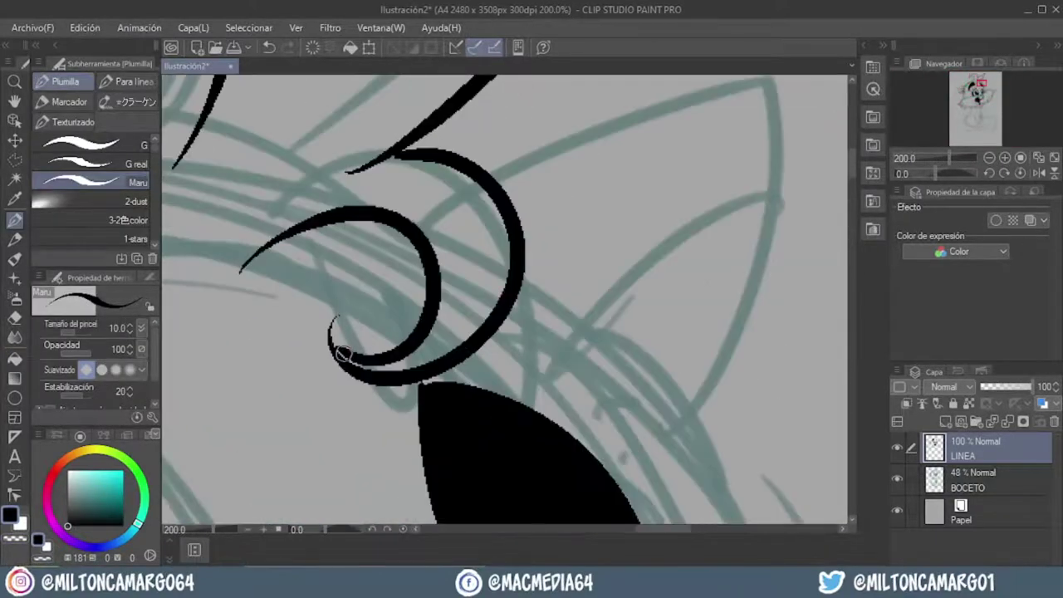
pyautogui.scroll(2, 442, 261)
pyautogui.scroll(-2, 442, 261)
pyautogui.scroll(-2, 442, 261)
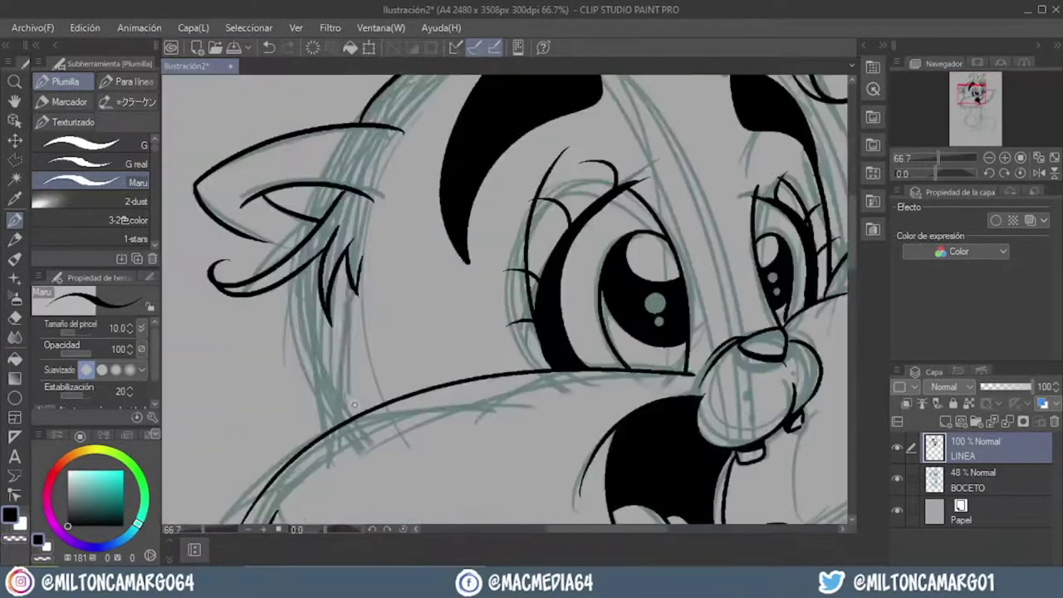
pyautogui.scroll(2, 498, 373)
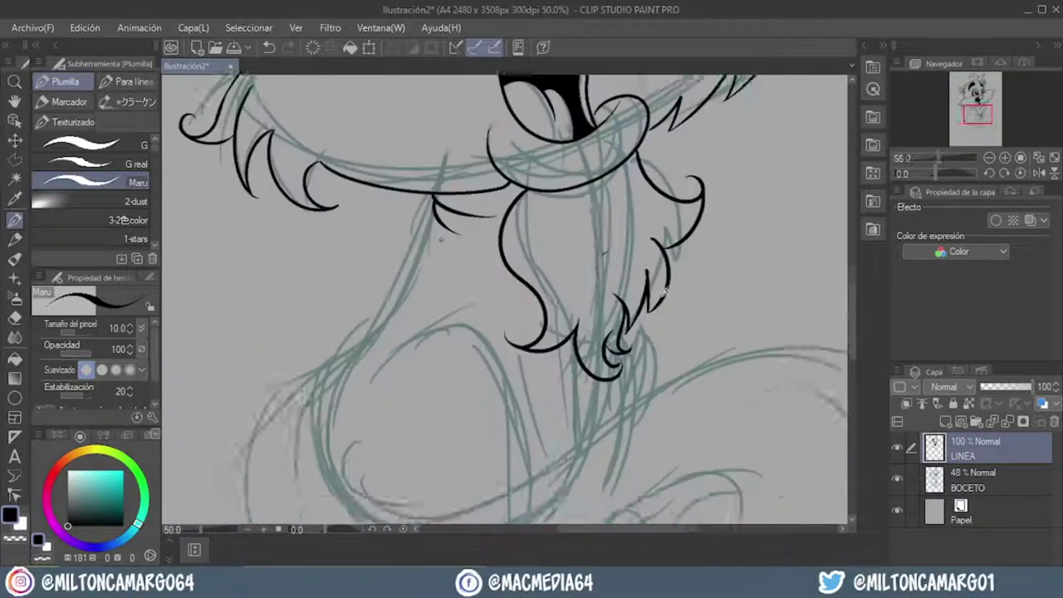
pyautogui.scroll(-5, 508, 335)
pyautogui.scroll(3, 507, 415)
pyautogui.scroll(2, 506, 415)
pyautogui.scroll(-2, 514, 332)
pyautogui.scroll(3, 520, 249)
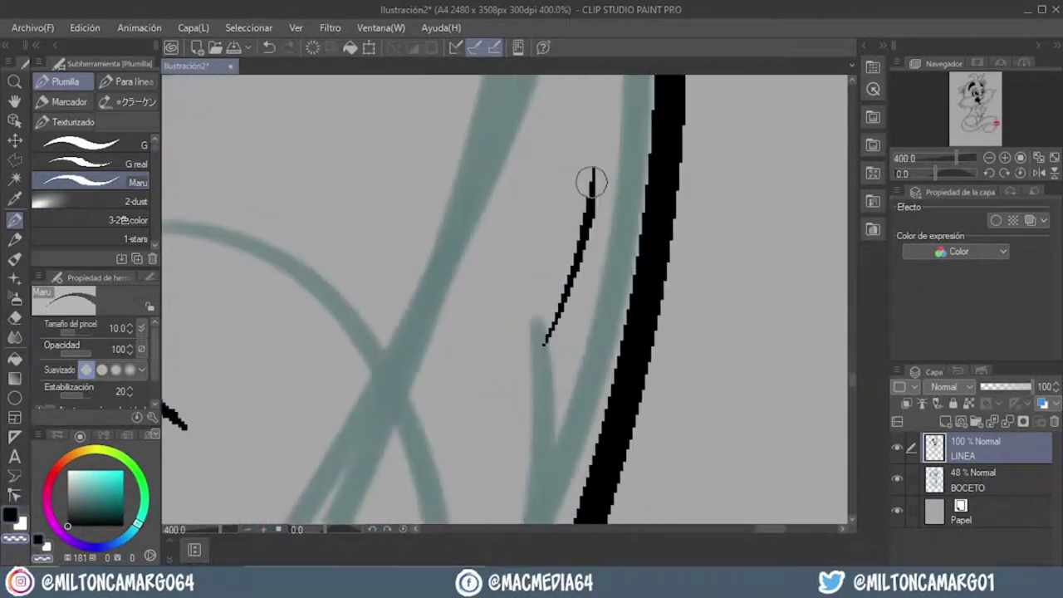
pyautogui.scroll(-3, 593, 178)
pyautogui.scroll(1, 470, 255)
pyautogui.scroll(-2, 470, 256)
pyautogui.scroll(-1, 531, 299)
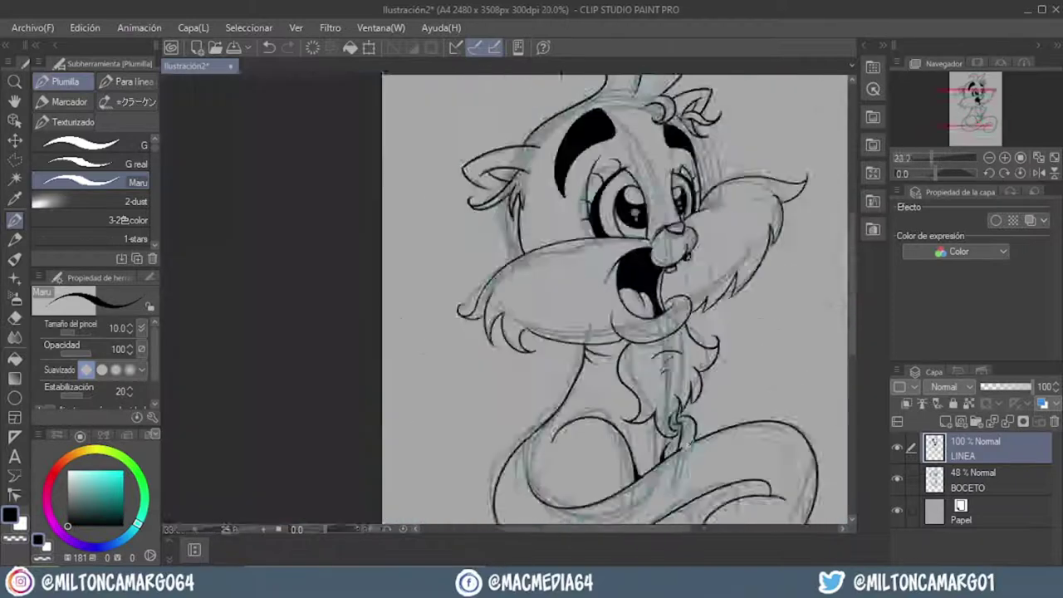
pyautogui.scroll(2, 645, 341)
pyautogui.scroll(-2, 645, 341)
pyautogui.scroll(-2, 581, 332)
pyautogui.scroll(2, 554, 331)
pyautogui.scroll(1, 555, 331)
pyautogui.scroll(-2, 554, 331)
pyautogui.scroll(2, 565, 315)
pyautogui.scroll(1, 573, 299)
pyautogui.scroll(-4, 581, 287)
pyautogui.scroll(4, 581, 287)
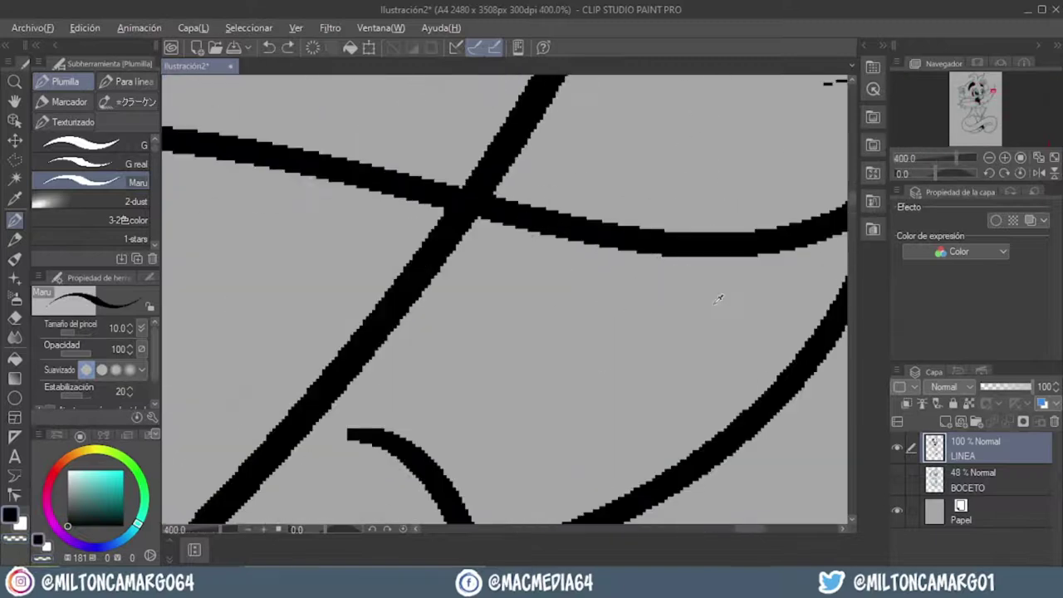
# Thicken the tongue's lower curve and right-side outline with heavier ink.
pyautogui.scroll(-4, 622, 332)
pyautogui.scroll(5, 579, 337)
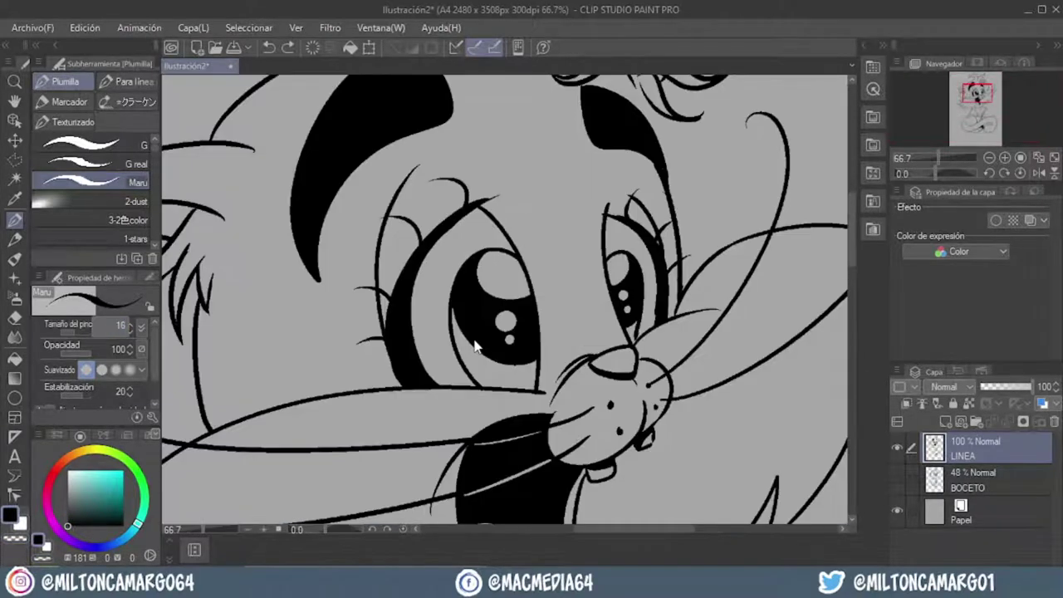
pyautogui.scroll(-1, 468, 349)
pyautogui.scroll(-1, 415, 315)
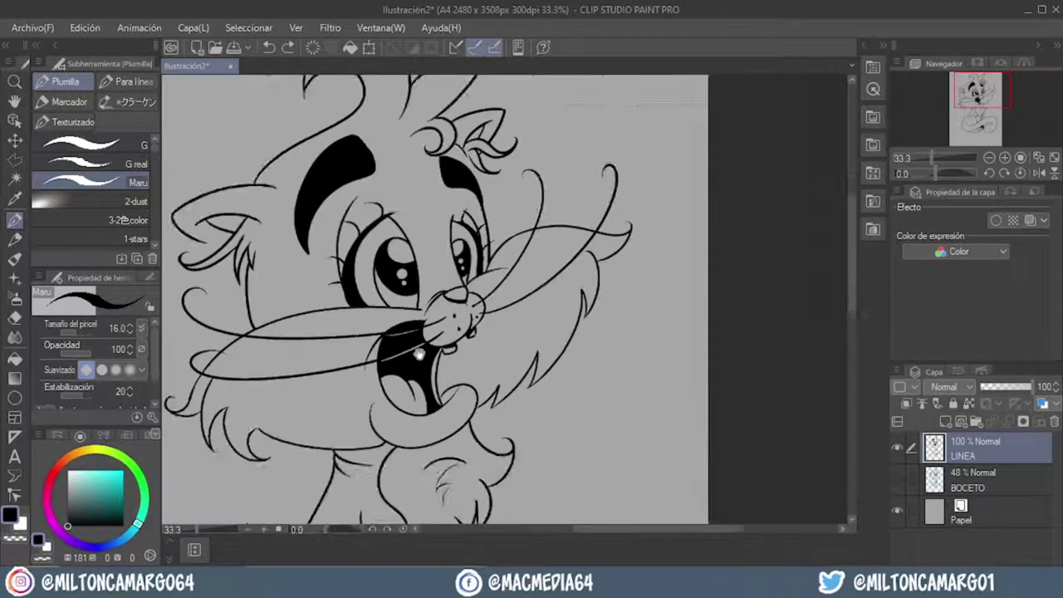
pyautogui.scroll(2, 374, 274)
pyautogui.scroll(2, 339, 242)
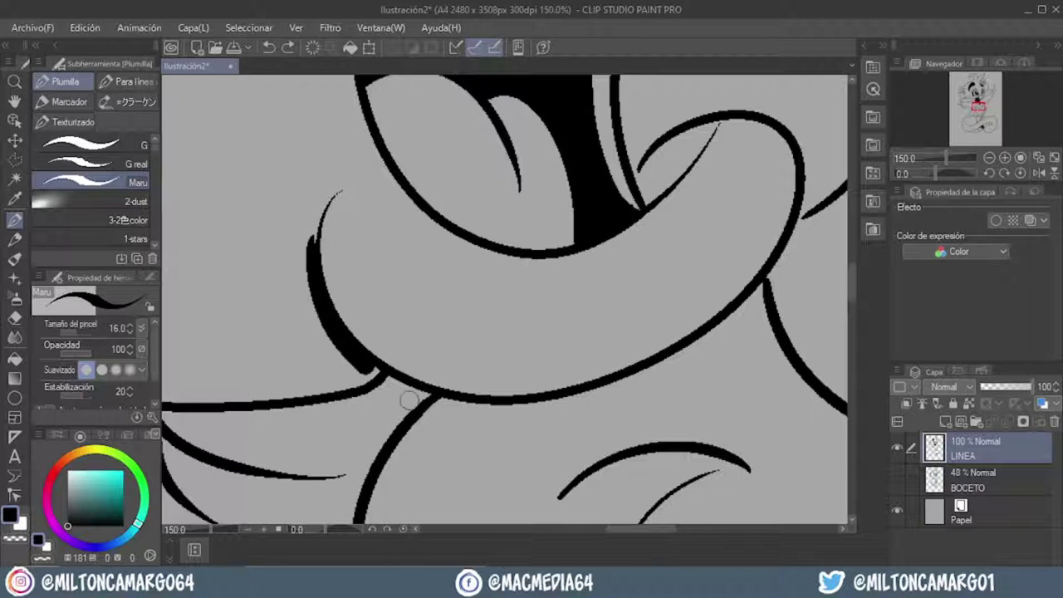
pyautogui.moveTo(373, 380); pyautogui.dragTo(802, 205)
pyautogui.scroll(1, 805, 204)
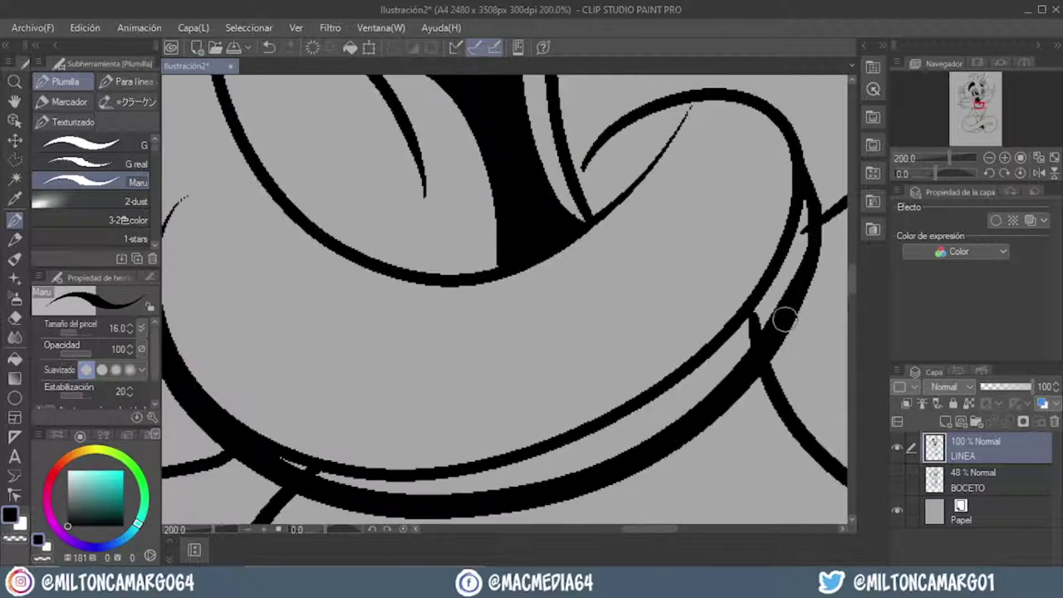
pyautogui.moveTo(800, 237); pyautogui.dragTo(667, 428)
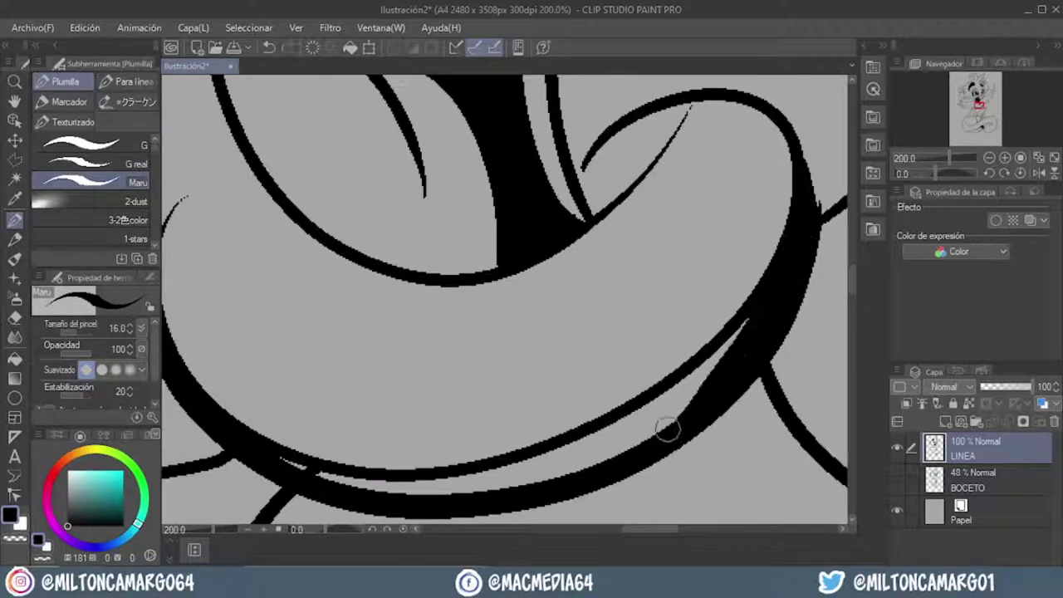
# Ink in the gap between the two tongue curves.
pyautogui.moveTo(287, 465); pyautogui.dragTo(379, 390)
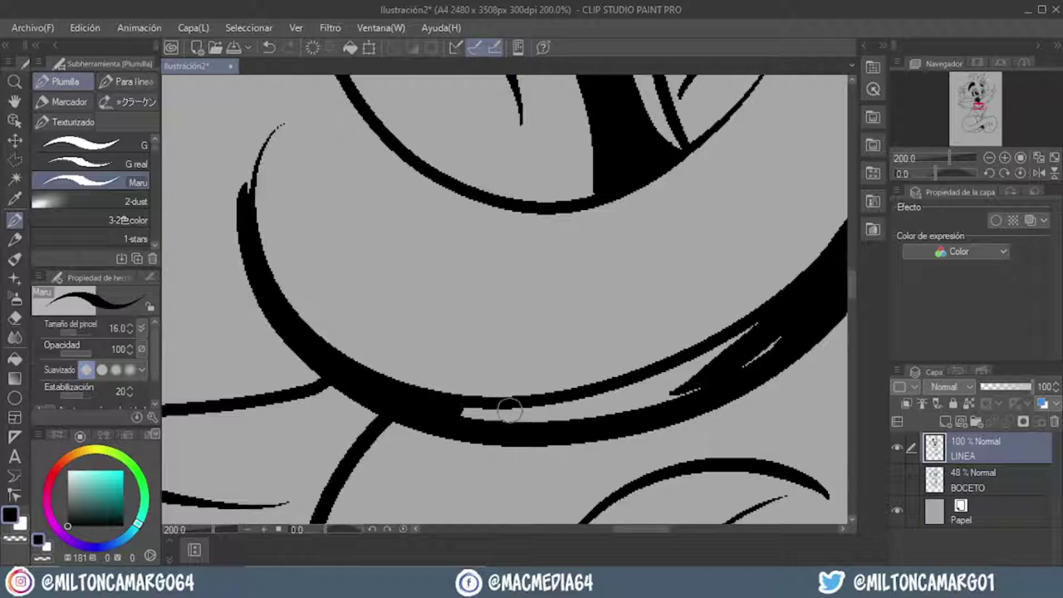
pyautogui.moveTo(465, 415); pyautogui.dragTo(705, 357)
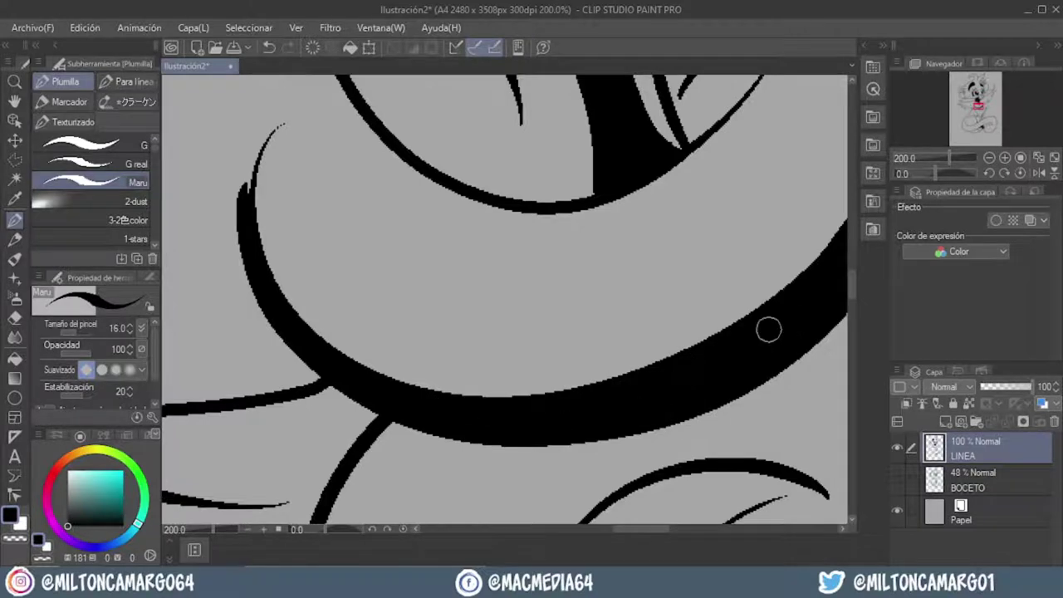
pyautogui.scroll(-2, 747, 316)
pyautogui.scroll(-2, 747, 308)
pyautogui.scroll(3, 733, 286)
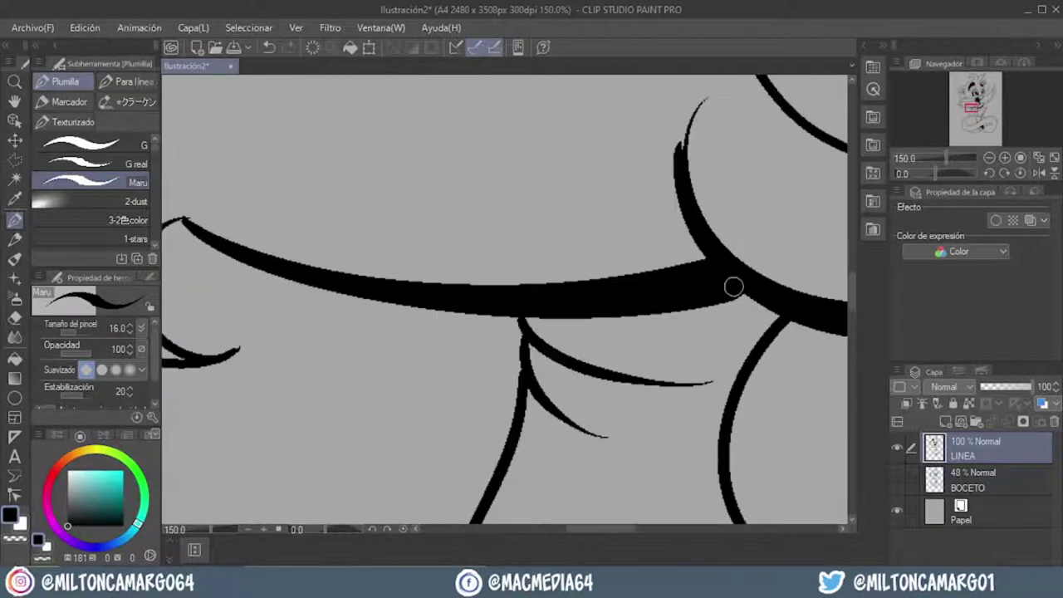
pyautogui.scroll(2, 346, 281)
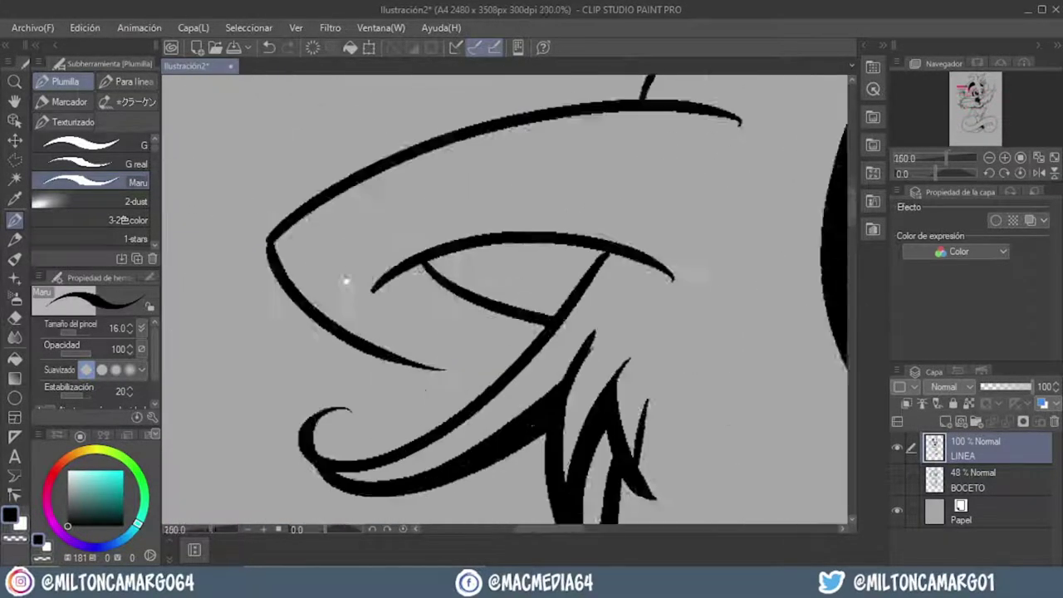
pyautogui.scroll(2, 519, 323)
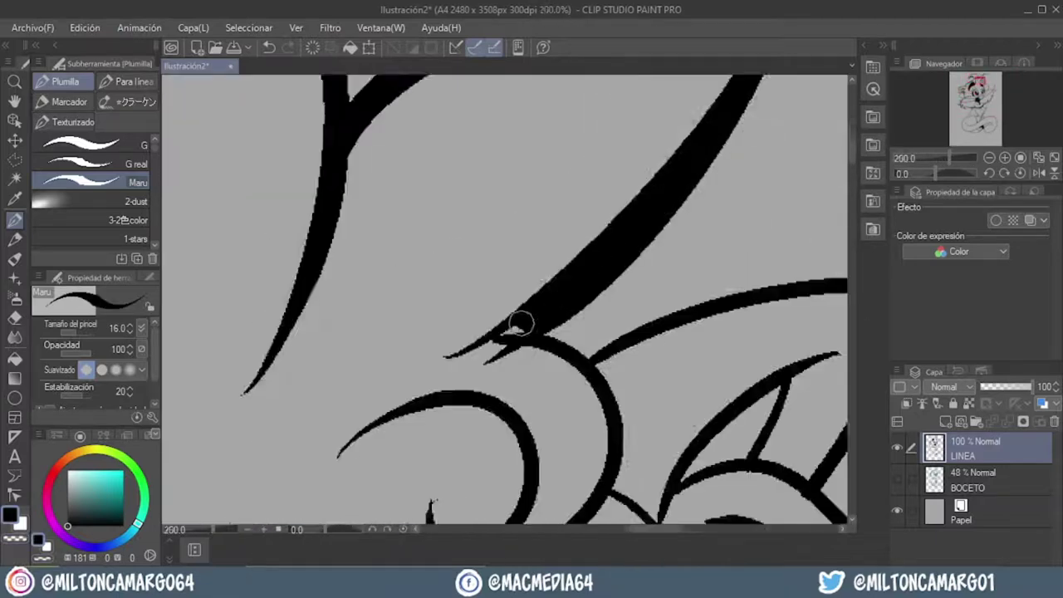
pyautogui.scroll(-1, 519, 323)
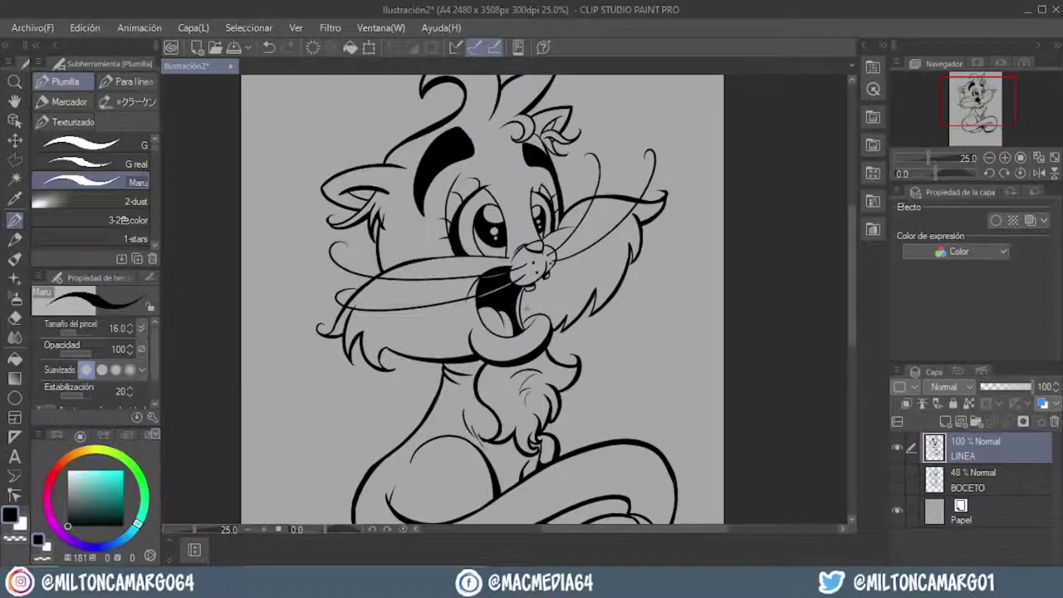
# Create a new layer named FLATS between LINEA and BOCETO.
pyautogui.scroll(-2, 524, 308)
pyautogui.scroll(2, 543, 309)
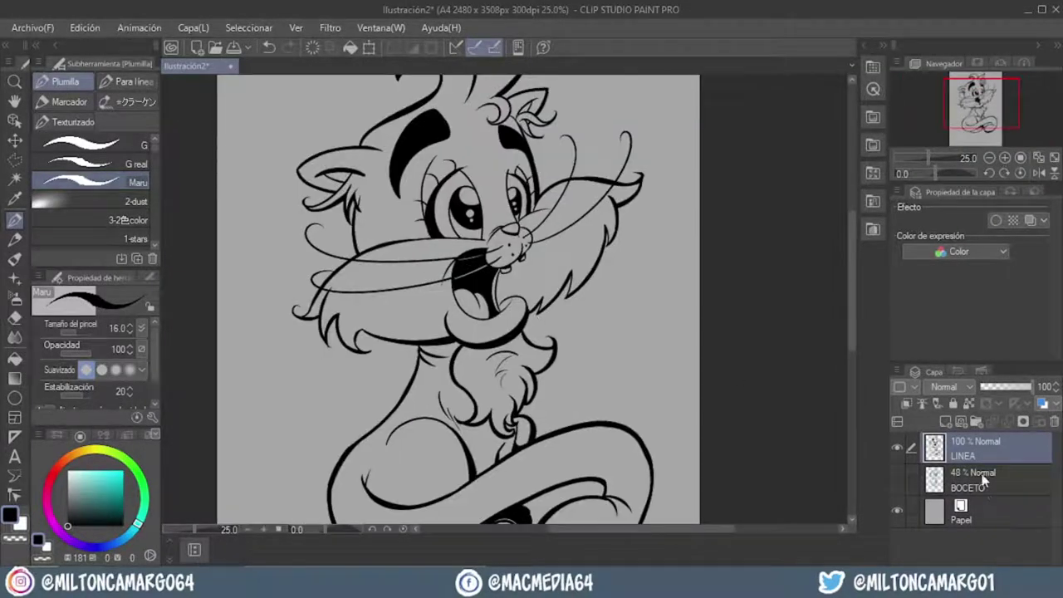
pyautogui.click(985, 490)
pyautogui.click(946, 423)
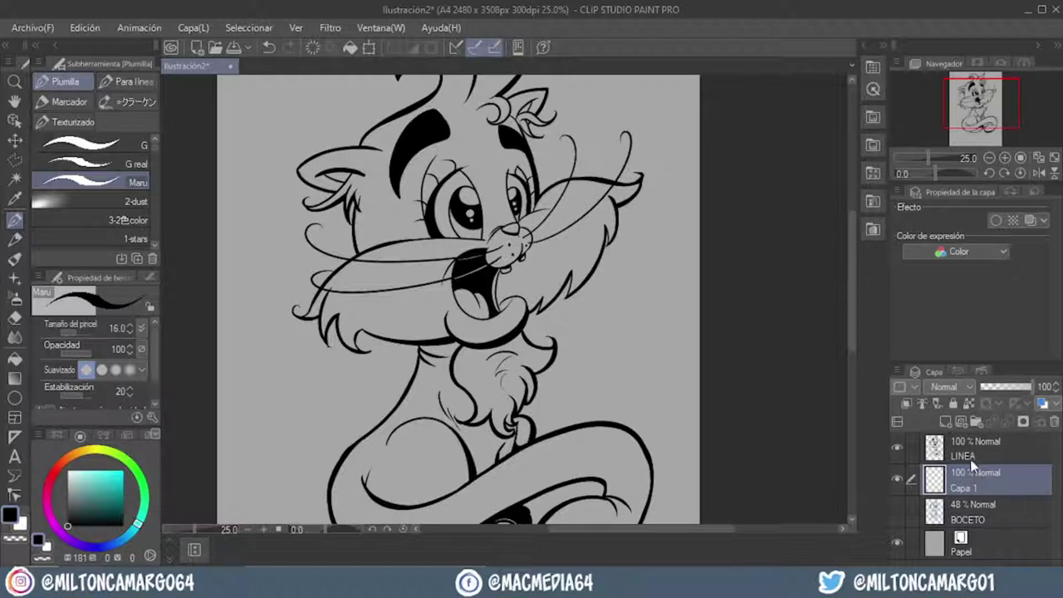
pyautogui.write('FLATS')
pyautogui.press('Return')
# Pick a bright teal as the paint colour for the flat fills.
pyautogui.click(93, 485)
pyautogui.click(81, 489)
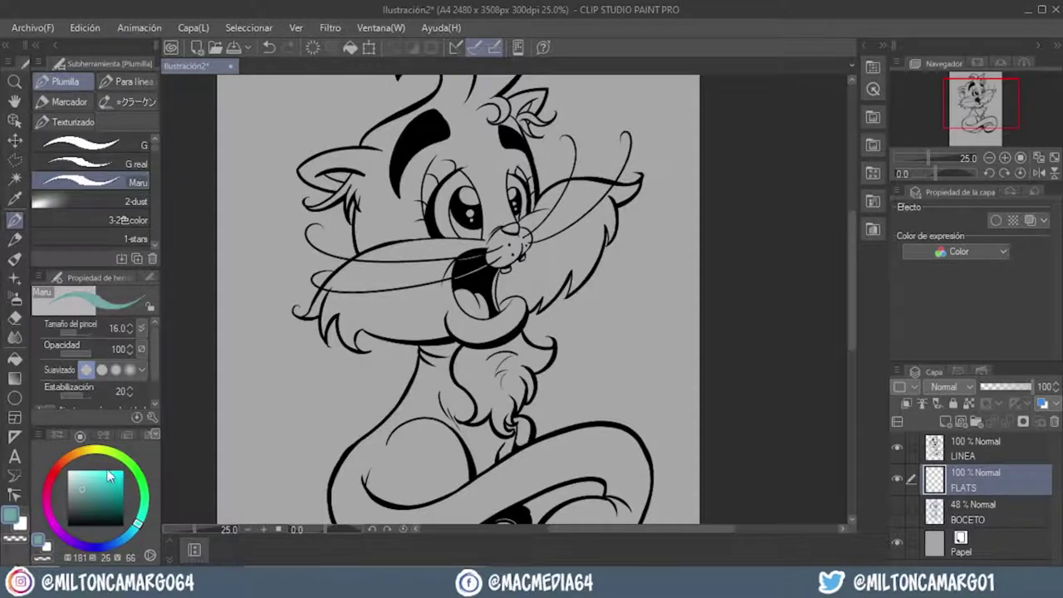
pyautogui.press('g')
pyautogui.scroll(-2, 385, 251)
# Turn on Refer to other layers and fill the cat's head and face teal.
pyautogui.scroll(3, 385, 251)
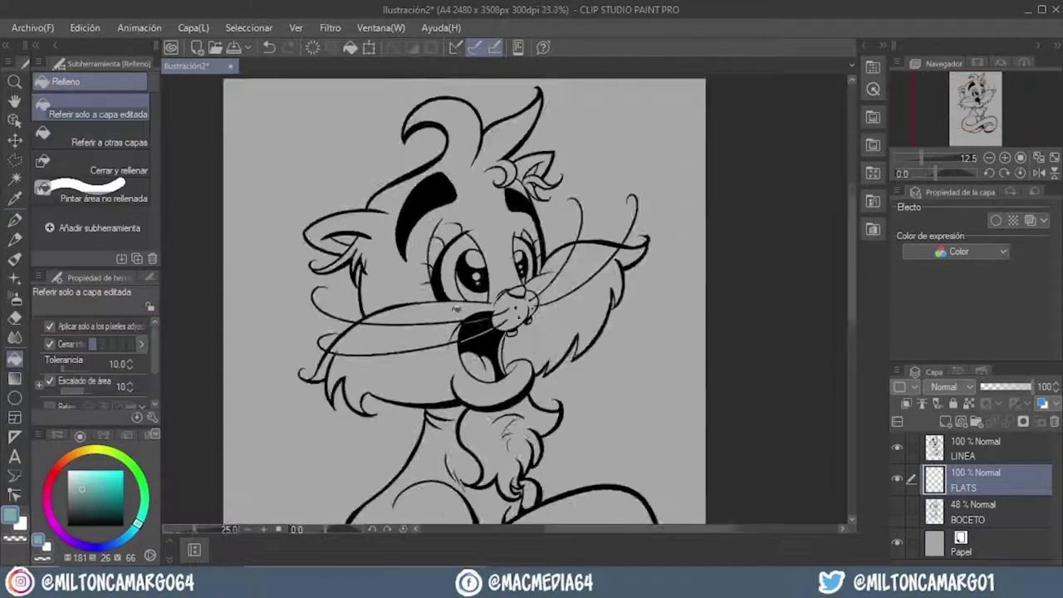
pyautogui.click(412, 279)
pyautogui.hotkey('ctrl', 'z')
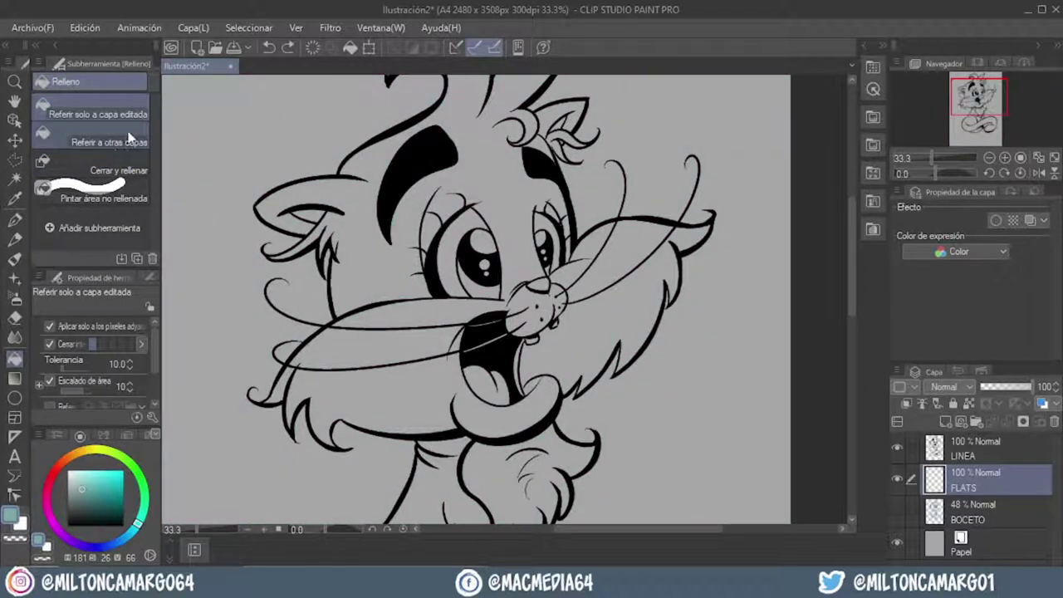
pyautogui.click(125, 140)
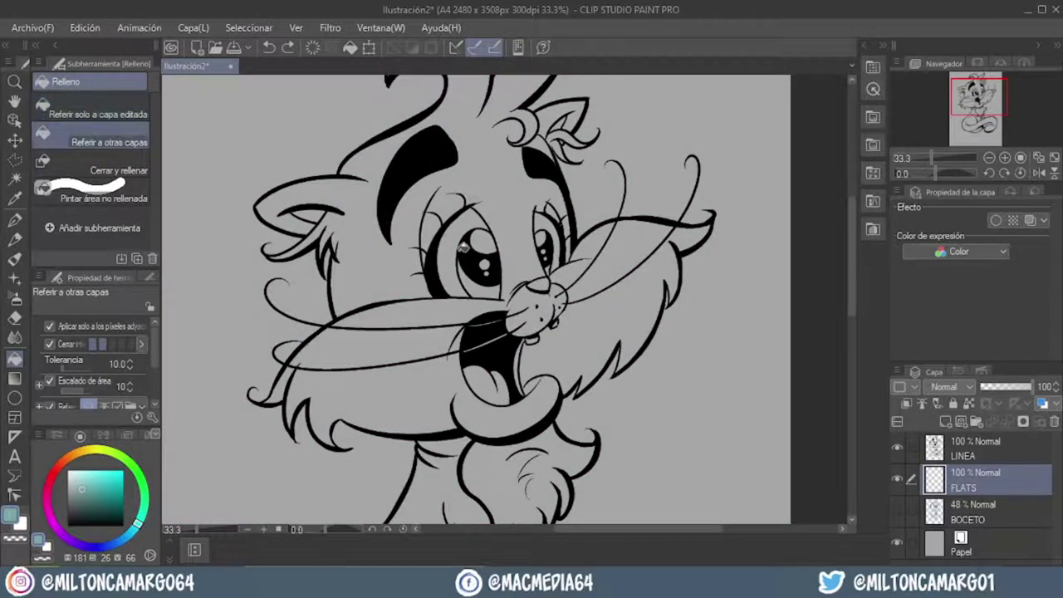
pyautogui.click(512, 206)
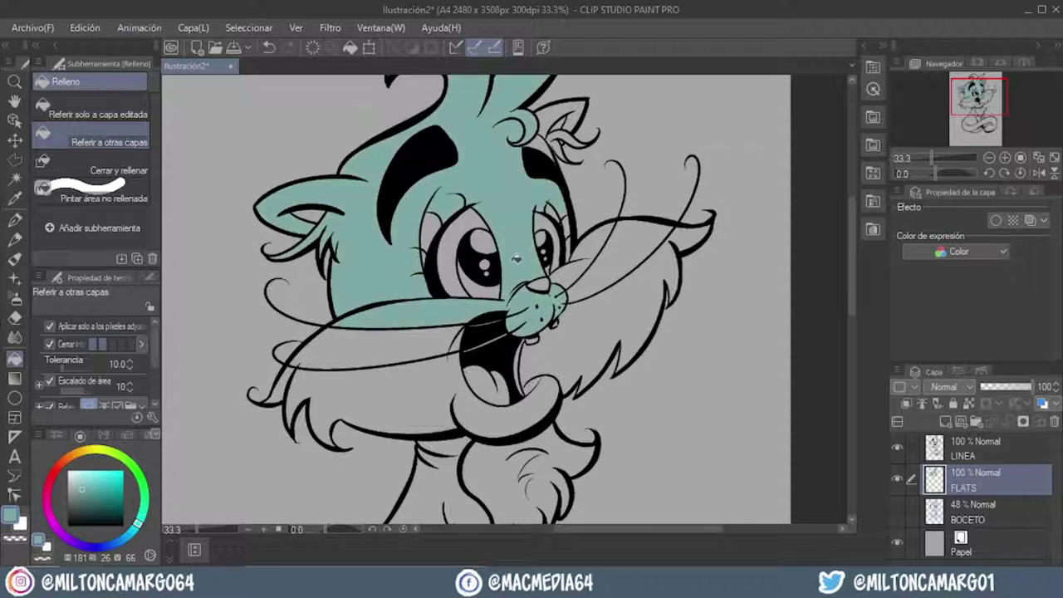
# Fill the cat's neck, body and finger area with teal.
pyautogui.scroll(1, 434, 221)
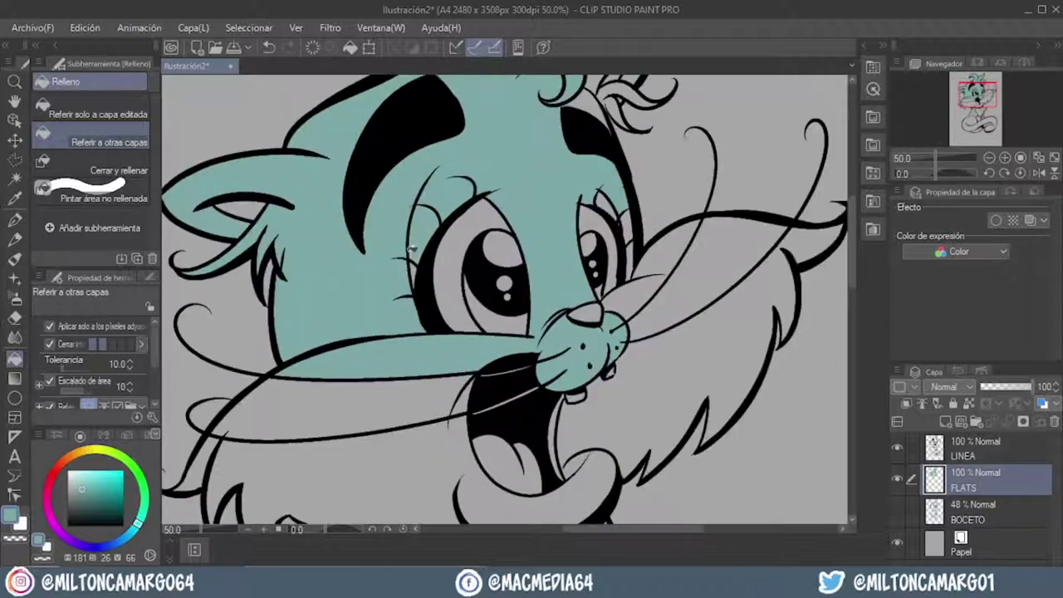
pyautogui.scroll(1, 520, 160)
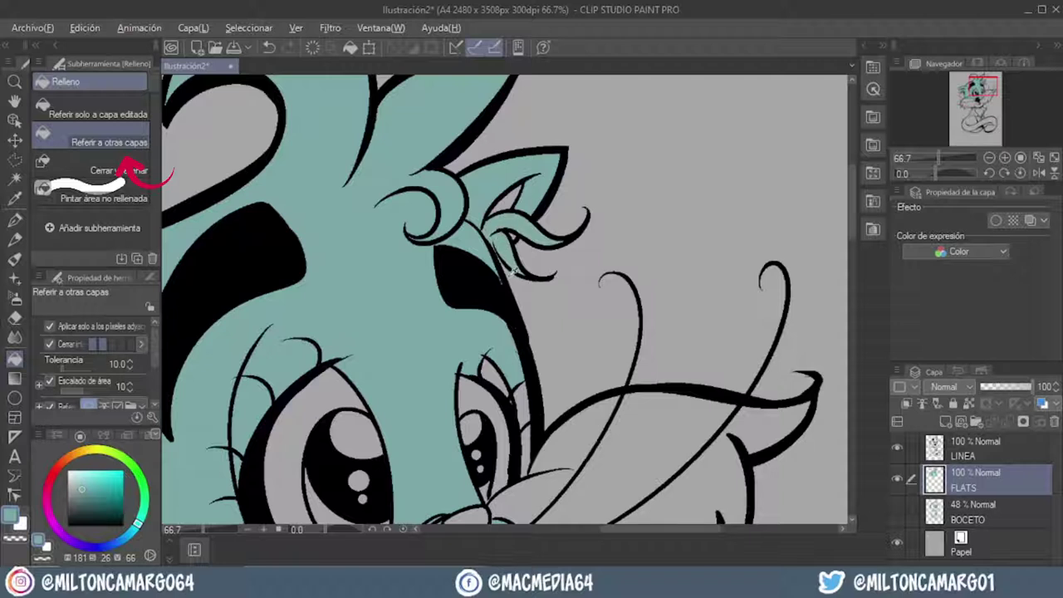
pyautogui.scroll(-1, 513, 269)
pyautogui.scroll(2, 493, 340)
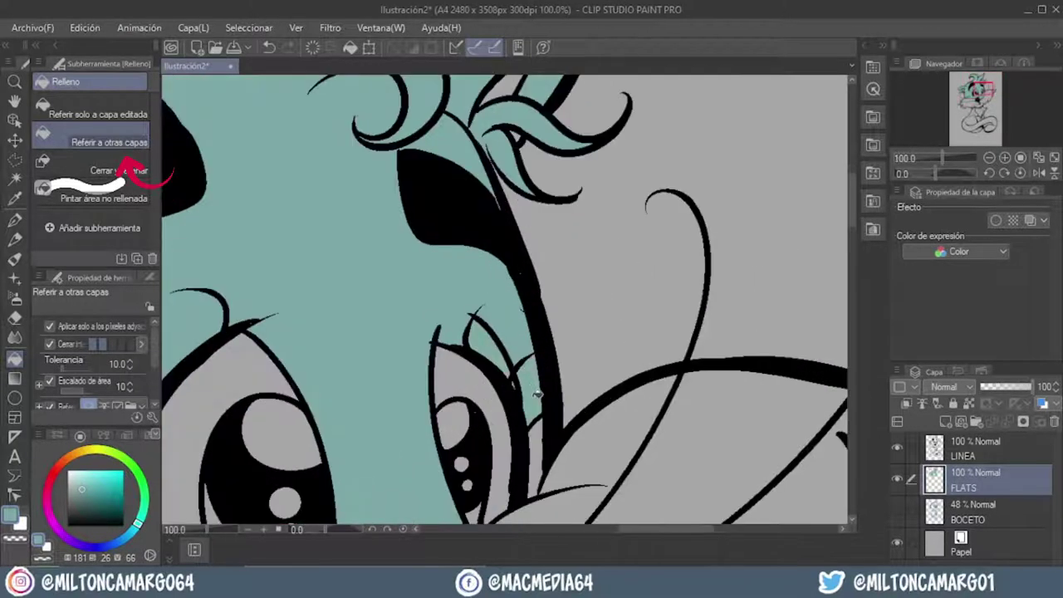
pyautogui.scroll(-2, 538, 469)
pyautogui.moveTo(538, 469); pyautogui.dragTo(457, 292)
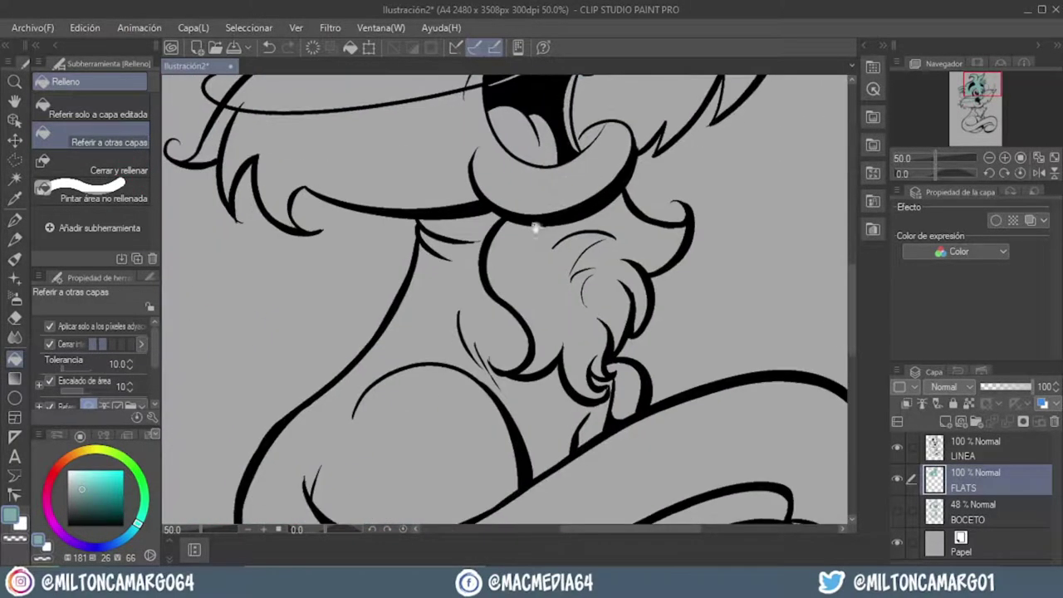
pyautogui.click(463, 342)
pyautogui.scroll(-3, 549, 329)
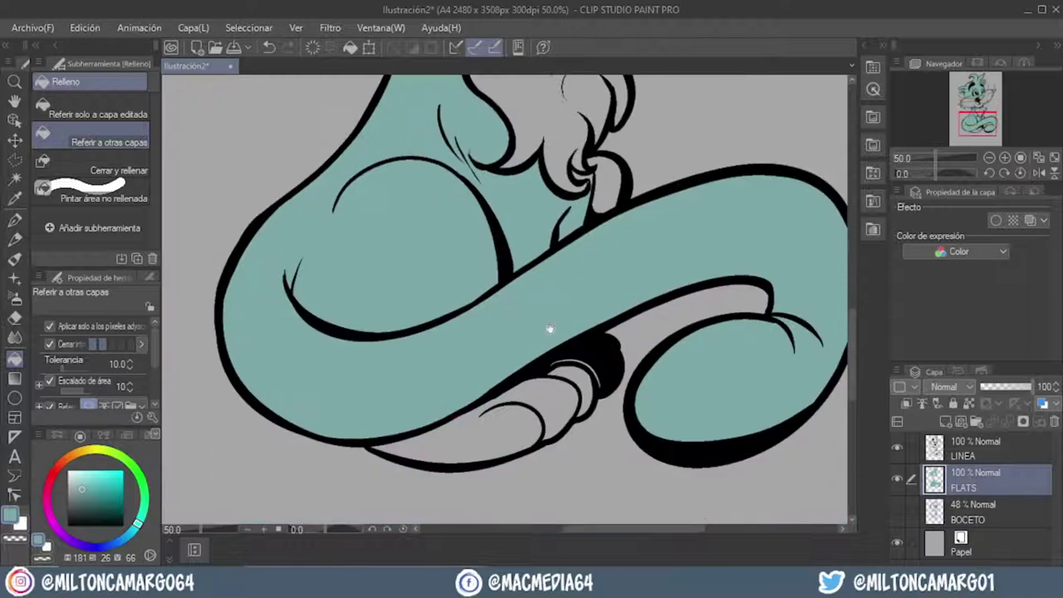
pyautogui.scroll(-2, 587, 172)
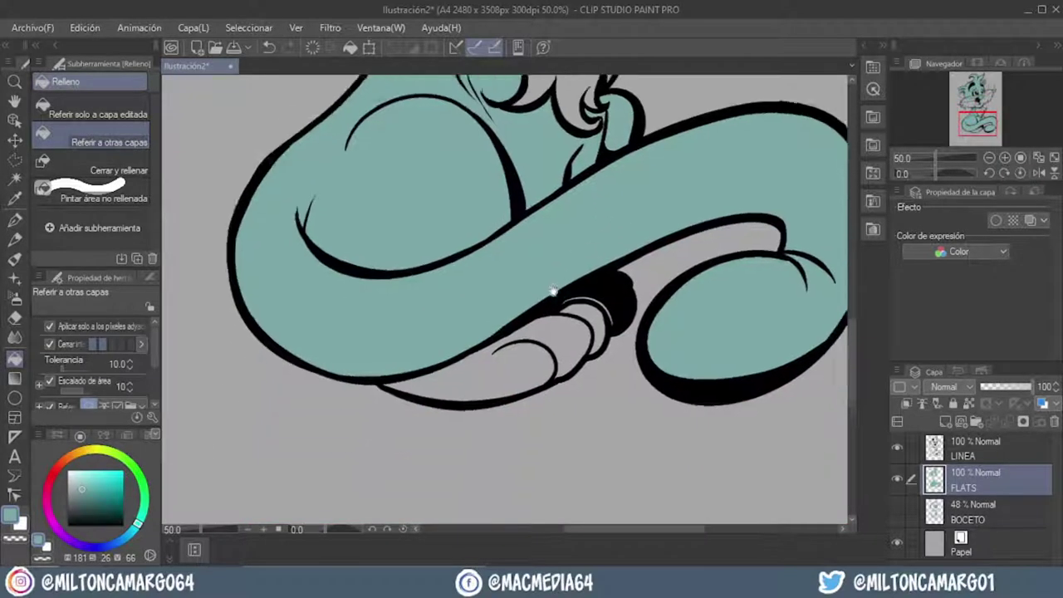
pyautogui.scroll(1, 550, 290)
pyautogui.click(494, 355)
# Zoom around the head, switching between pen and fill for touch-ups.
pyautogui.scroll(3, 611, 264)
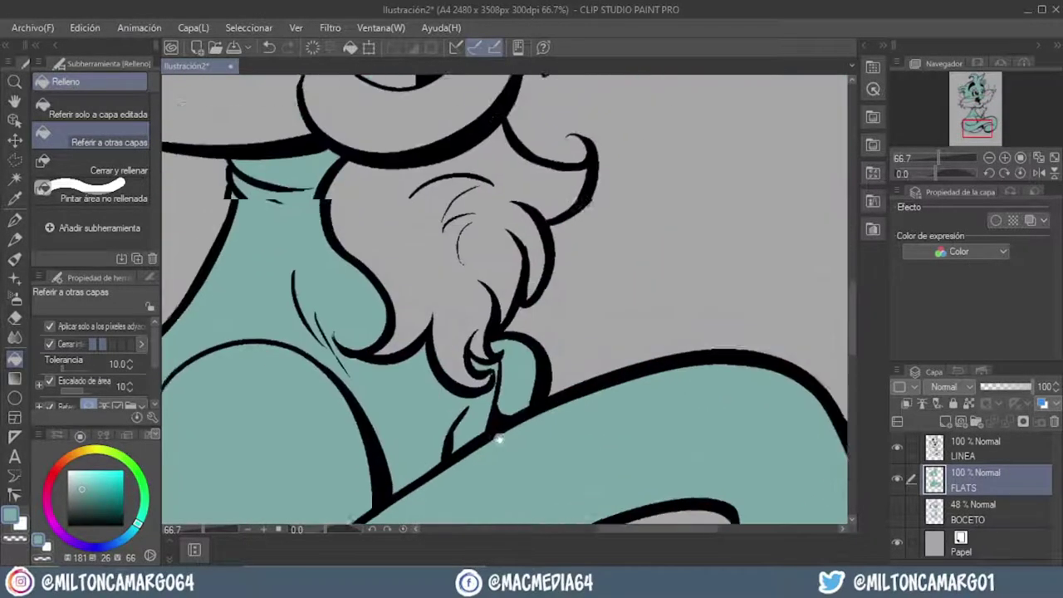
pyautogui.scroll(3, 498, 439)
pyautogui.scroll(3, 515, 423)
pyautogui.scroll(2, 543, 413)
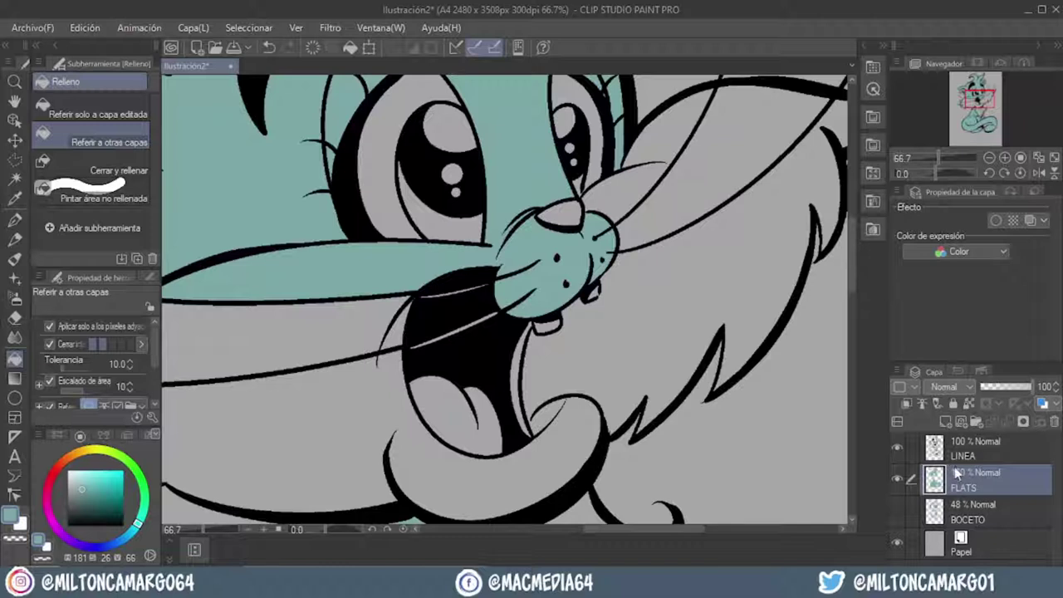
pyautogui.scroll(1, 532, 316)
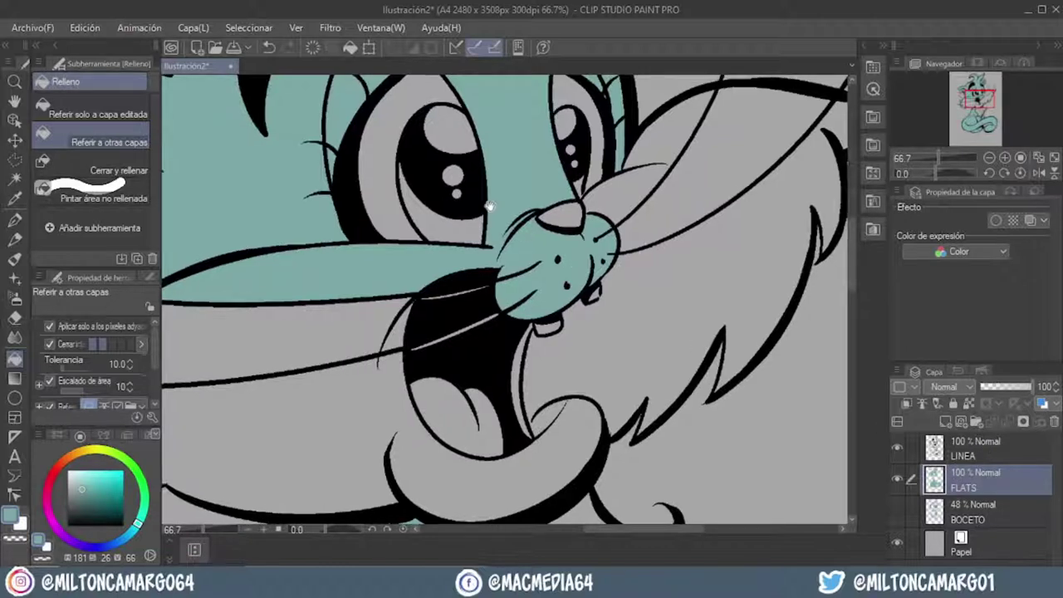
pyautogui.scroll(2, 531, 316)
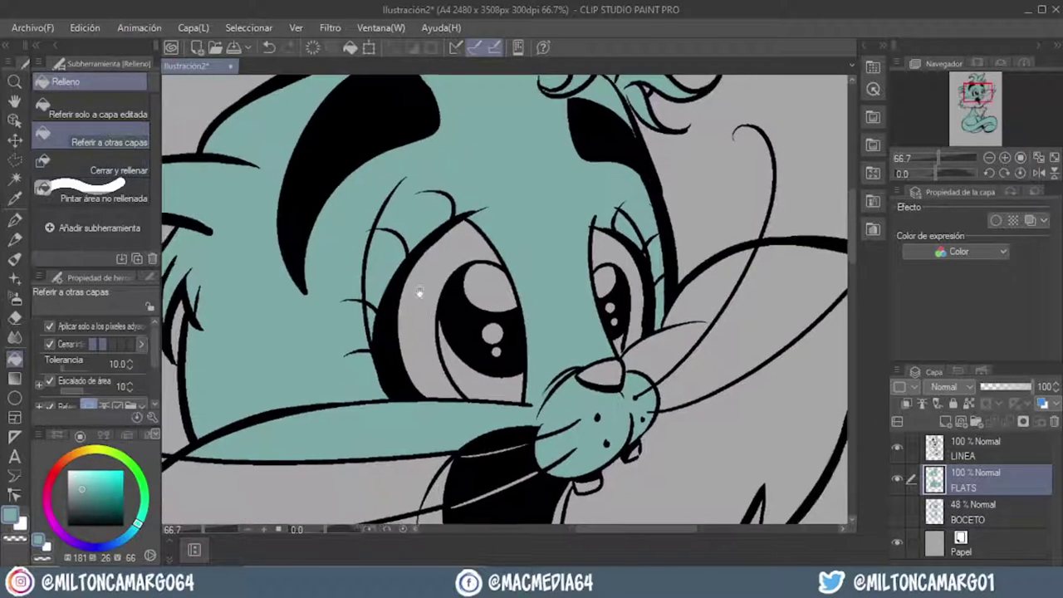
pyautogui.scroll(2, 415, 289)
pyautogui.scroll(2, 534, 301)
pyautogui.scroll(-2, 503, 328)
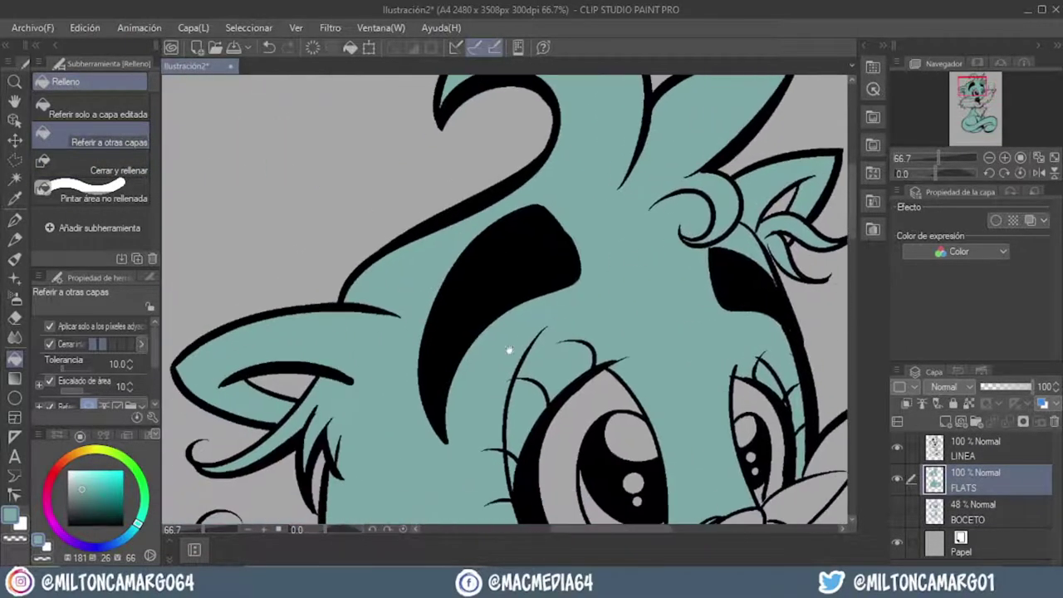
pyautogui.scroll(-2, 421, 363)
pyautogui.scroll(-1, 563, 313)
pyautogui.scroll(-2, 562, 314)
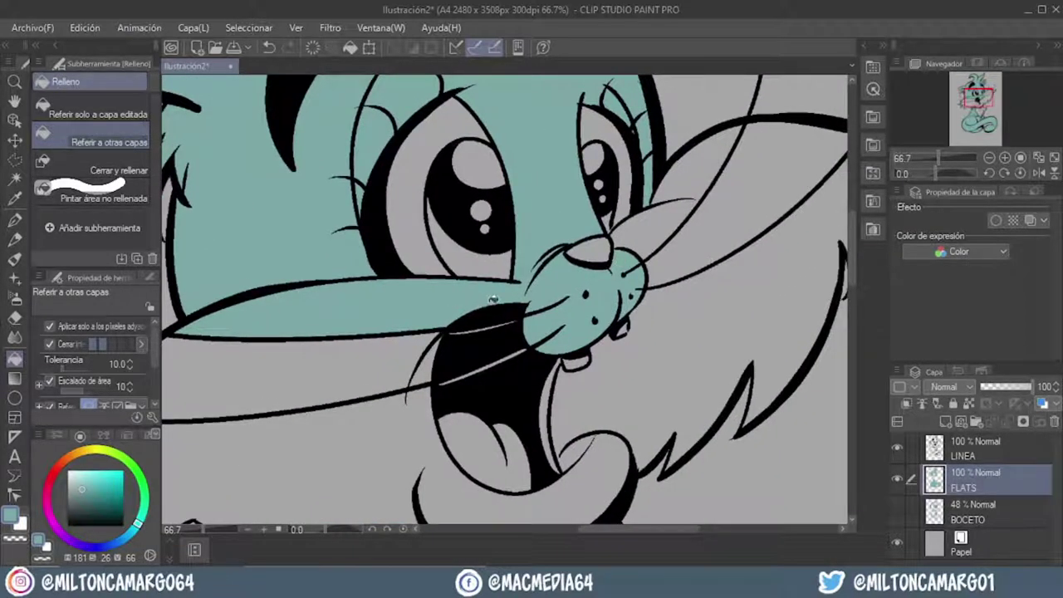
pyautogui.press('p')
pyautogui.scroll(-1, 498, 291)
pyautogui.scroll(4, 506, 282)
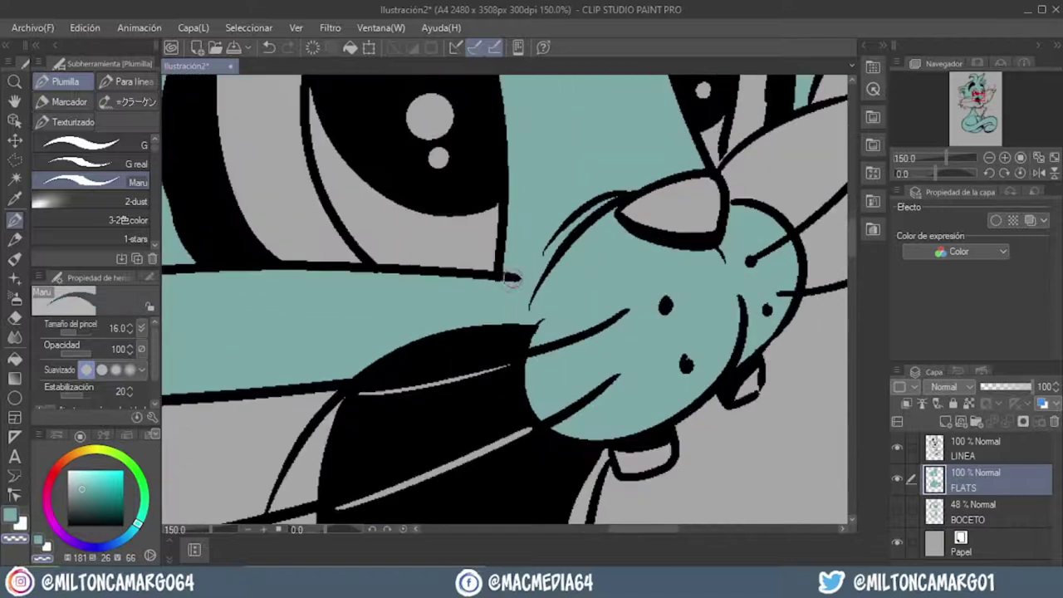
pyautogui.press('g')
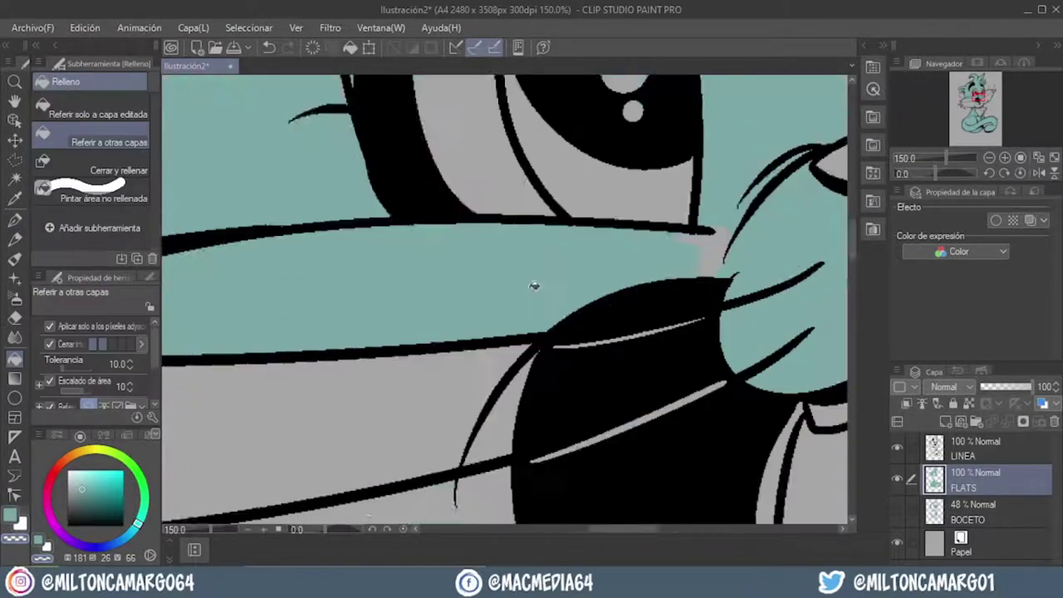
pyautogui.scroll(-3, 534, 288)
pyautogui.scroll(4, 596, 207)
# Switch the drawing colour to white and fill the cheek fur.
pyautogui.scroll(-3, 596, 206)
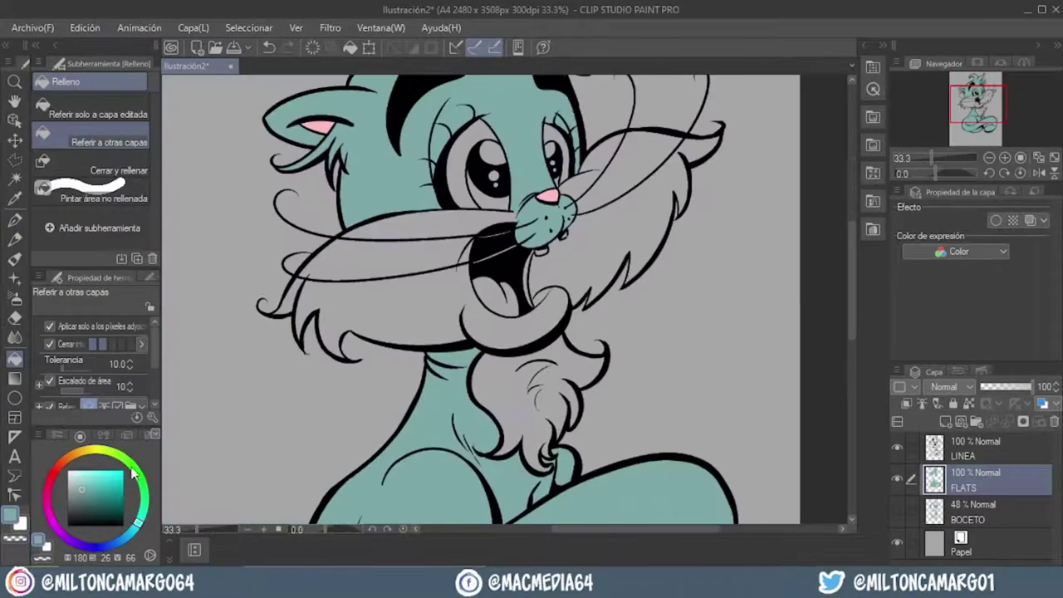
pyautogui.press('x')
pyautogui.scroll(3, 498, 249)
pyautogui.click(485, 266)
pyautogui.scroll(2, 485, 265)
pyautogui.scroll(-2, 484, 265)
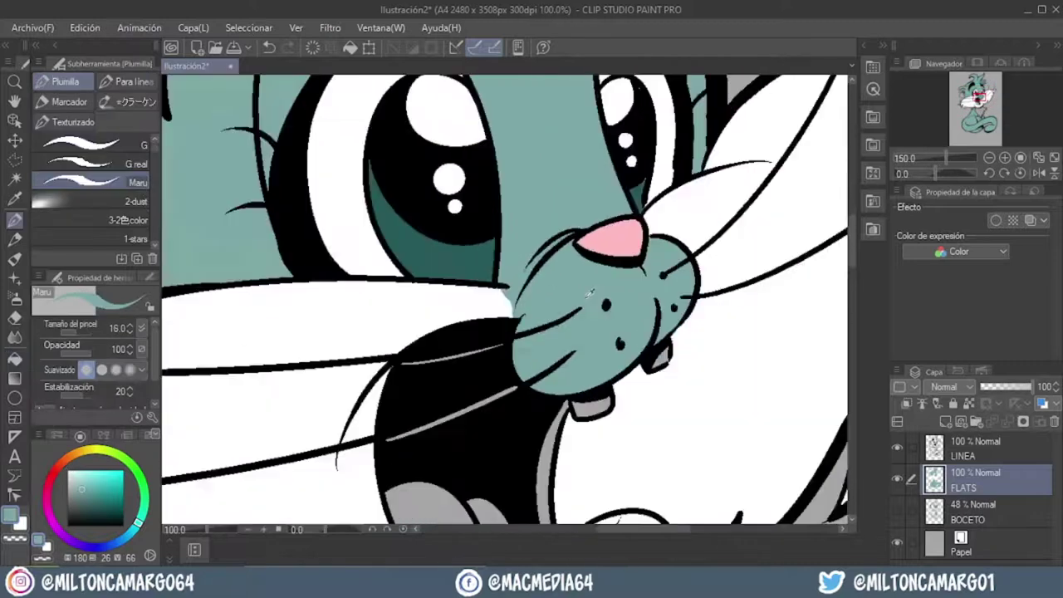
pyautogui.scroll(2, 498, 291)
pyautogui.scroll(-5, 540, 307)
pyautogui.scroll(5, 523, 249)
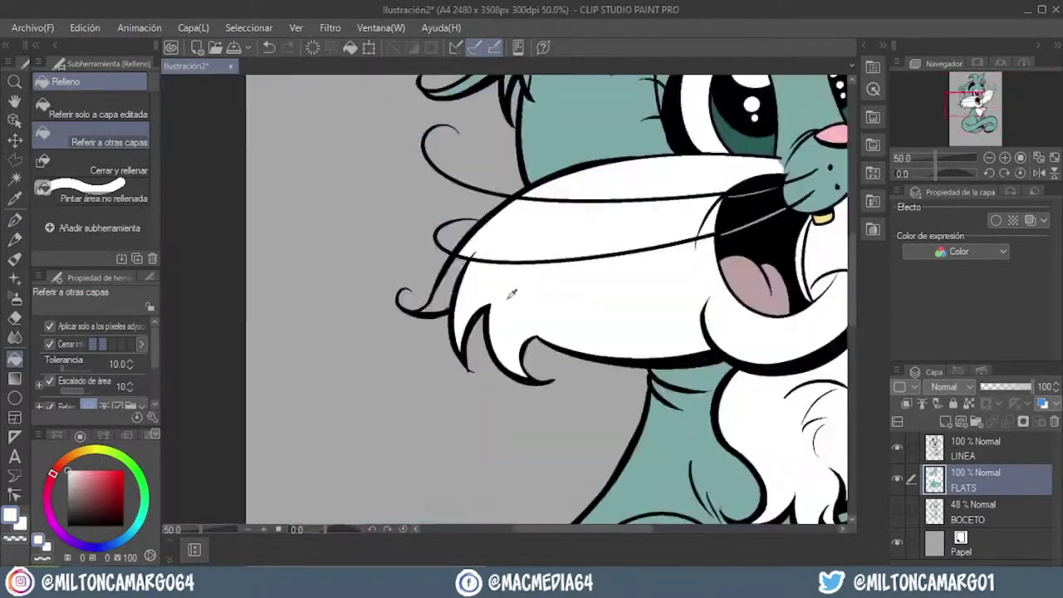
# Paint the ear tuft, paw pad and mouth fur white with the pen.
pyautogui.press('p')
pyautogui.scroll(1, 531, 191)
pyautogui.scroll(1, 523, 149)
pyautogui.scroll(1, 520, 138)
pyautogui.scroll(-2, 519, 138)
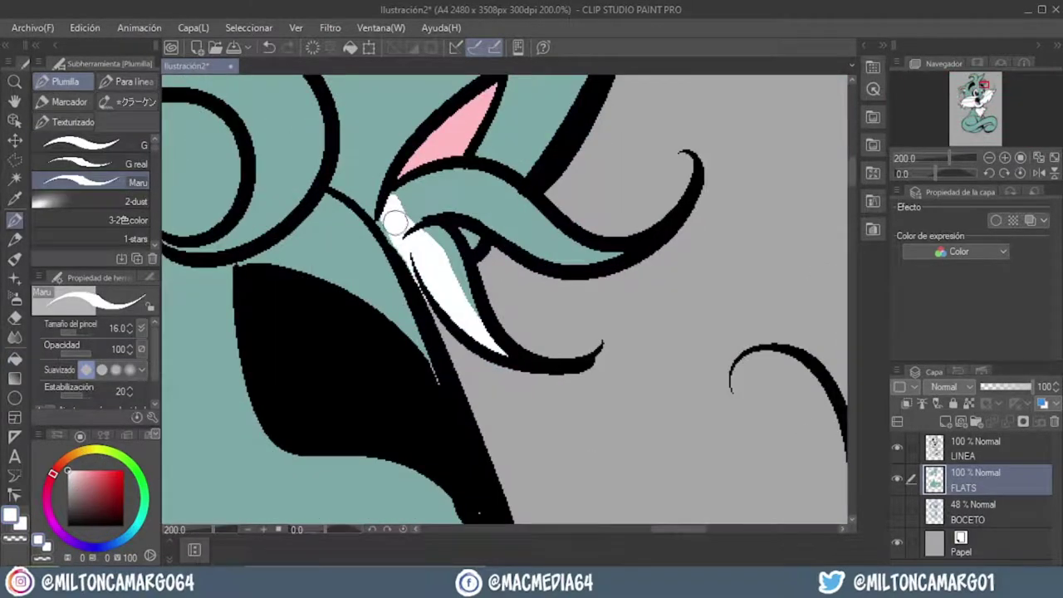
pyautogui.scroll(-2, 581, 249)
pyautogui.press('g')
pyautogui.press('p')
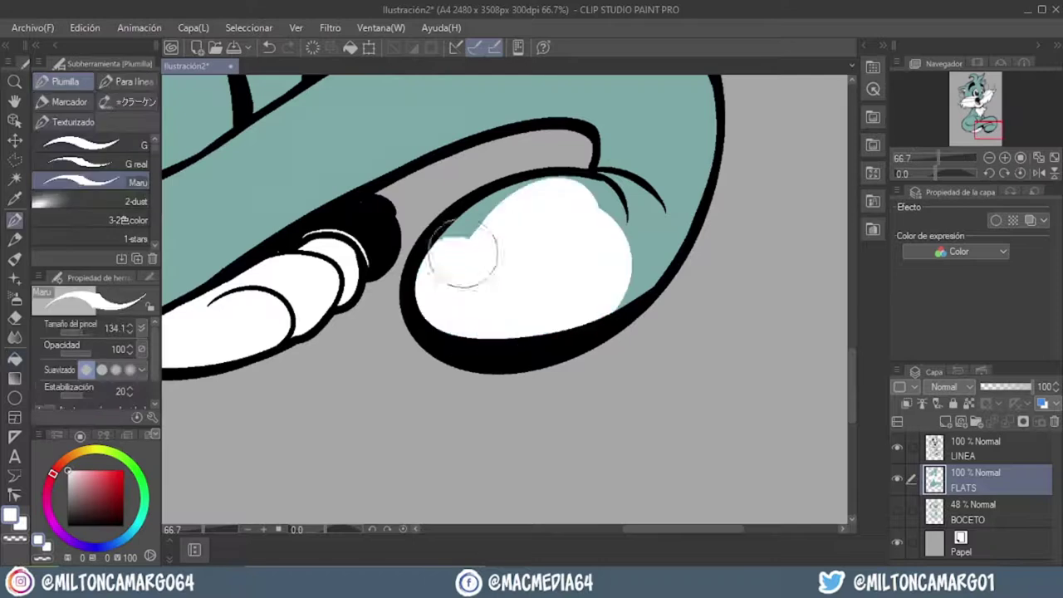
pyautogui.moveTo(591, 251); pyautogui.dragTo(579, 363)
pyautogui.scroll(2, 550, 249)
pyautogui.scroll(-2, 608, 283)
pyautogui.scroll(1, 608, 283)
pyautogui.moveTo(415, 283)
pyautogui.mouseDown()
pyautogui.moveTo(390, 365)
pyautogui.moveTo(498, 274)
pyautogui.mouseUp()
pyautogui.scroll(-3, 558, 358)
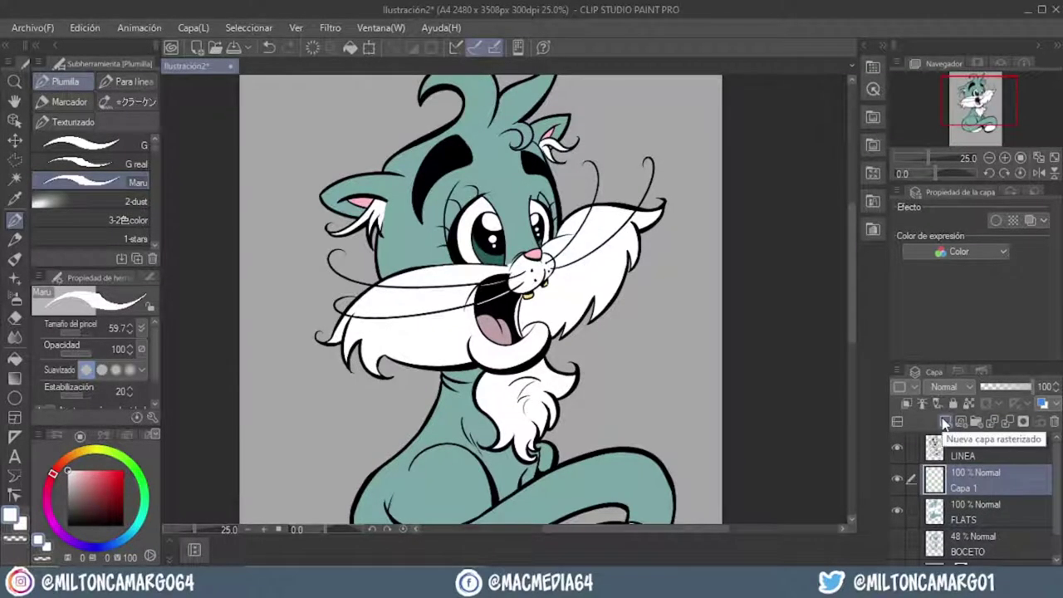
# Clip the new layer to the flats, set it to Multiply and rename it SOMBRA.
pyautogui.hotkey('ctrl', 'alt', 'g')
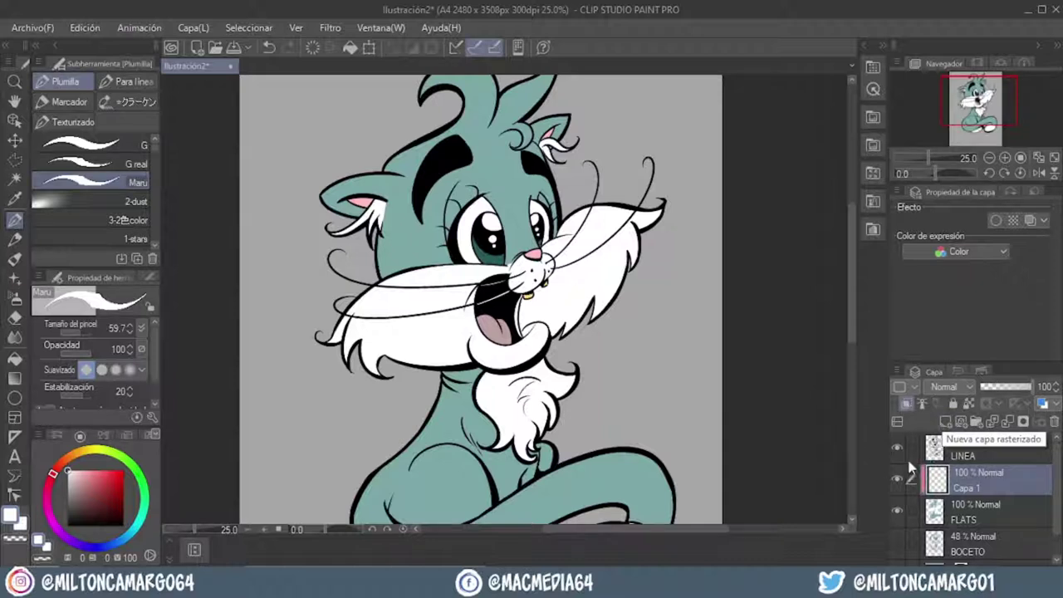
pyautogui.click(953, 386)
pyautogui.click(984, 46)
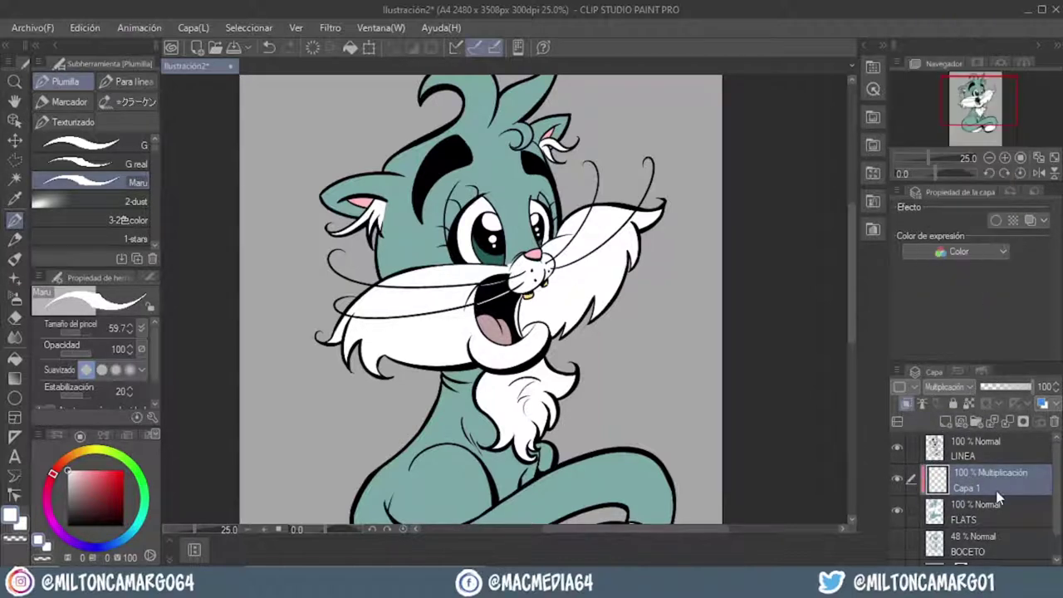
pyautogui.doubleClick(975, 486)
pyautogui.write('SOMBRA')
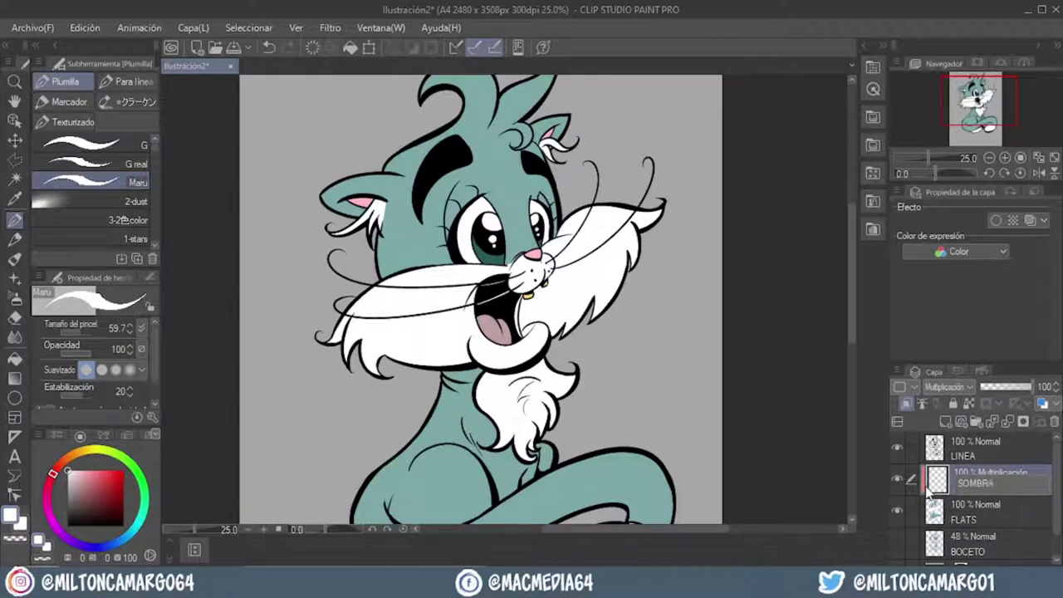
pyautogui.press('Return')
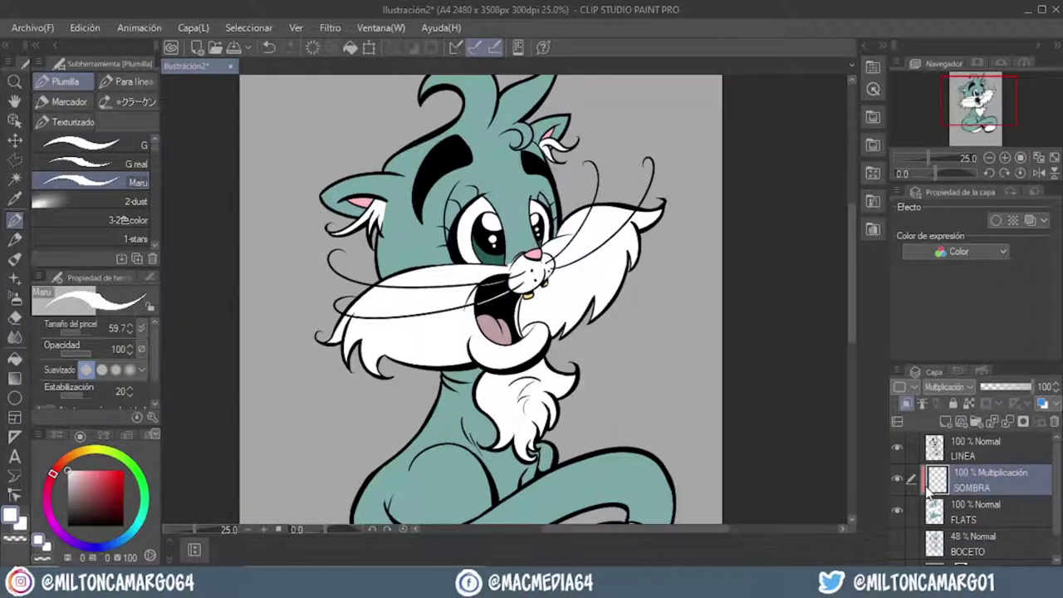
# Hide the LINEA line-art layer to show the bare flats.
pyautogui.scroll(-2, 570, 199)
pyautogui.scroll(2, 638, 368)
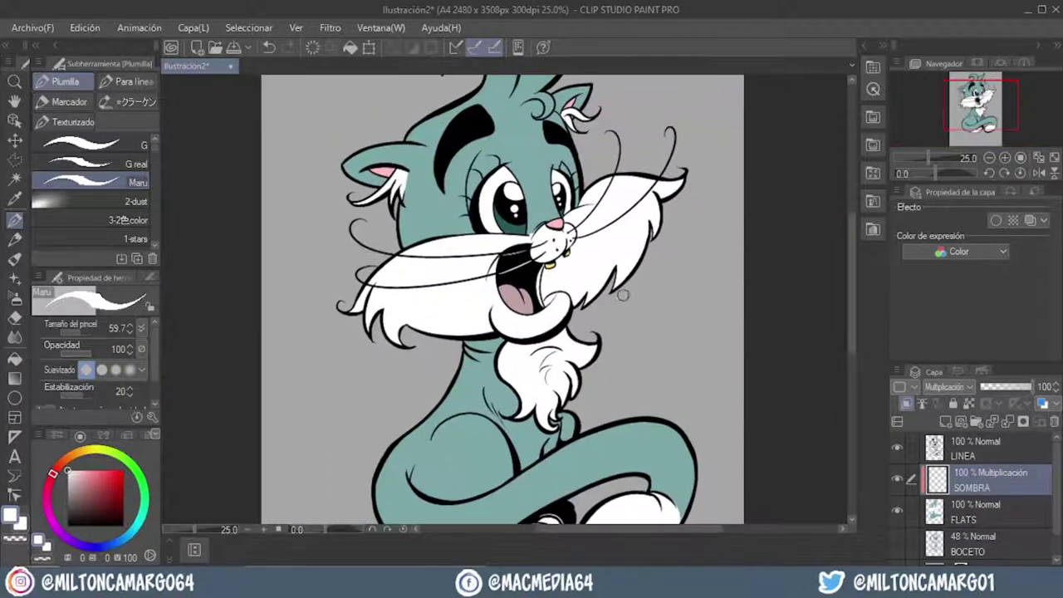
pyautogui.scroll(-2, 638, 367)
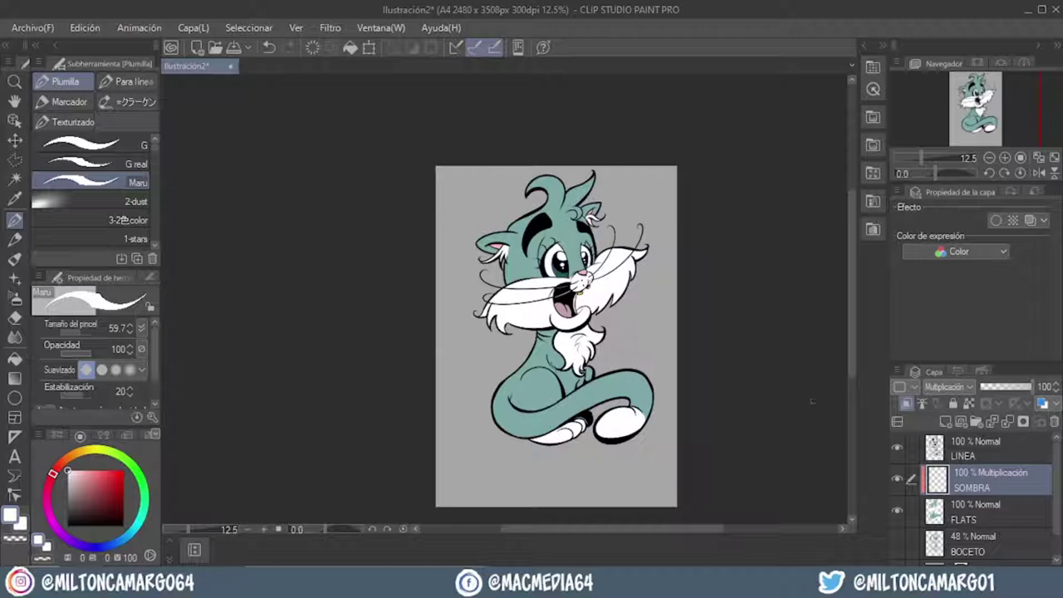
pyautogui.click(896, 446)
# Make the LINEA layer visible again over the teal and white flats.
pyautogui.scroll(2, 613, 365)
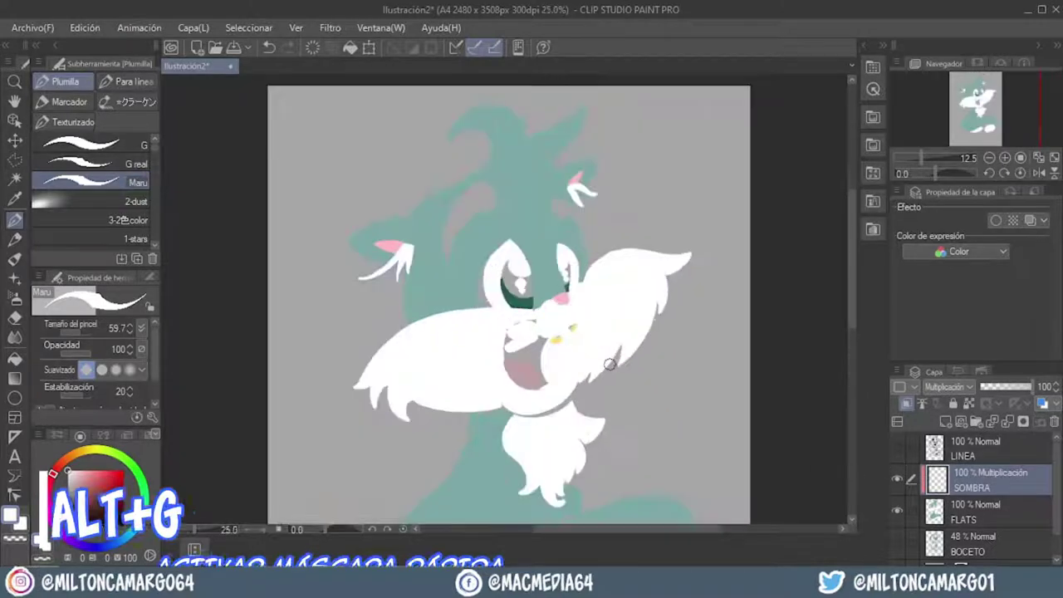
pyautogui.click(897, 446)
pyautogui.scroll(-2, 634, 310)
pyautogui.scroll(2, 633, 310)
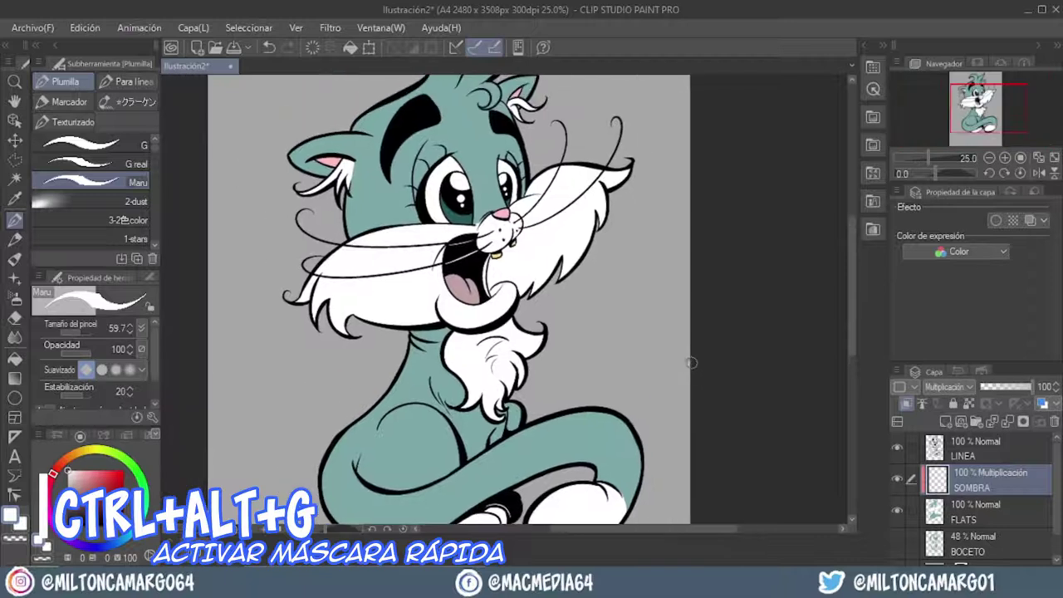
pyautogui.scroll(-2, 642, 384)
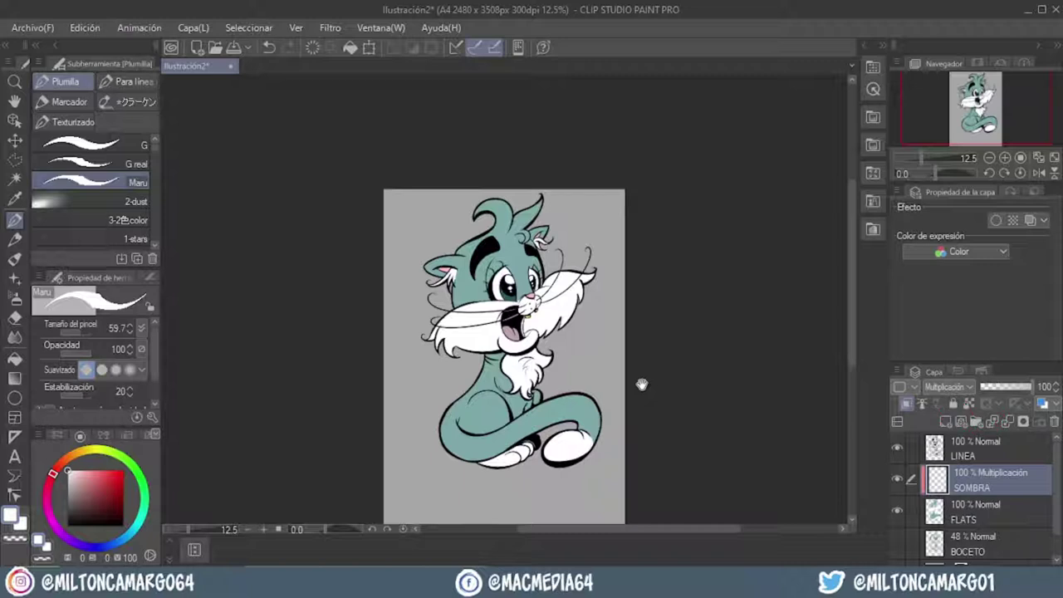
pyautogui.scroll(2, 641, 385)
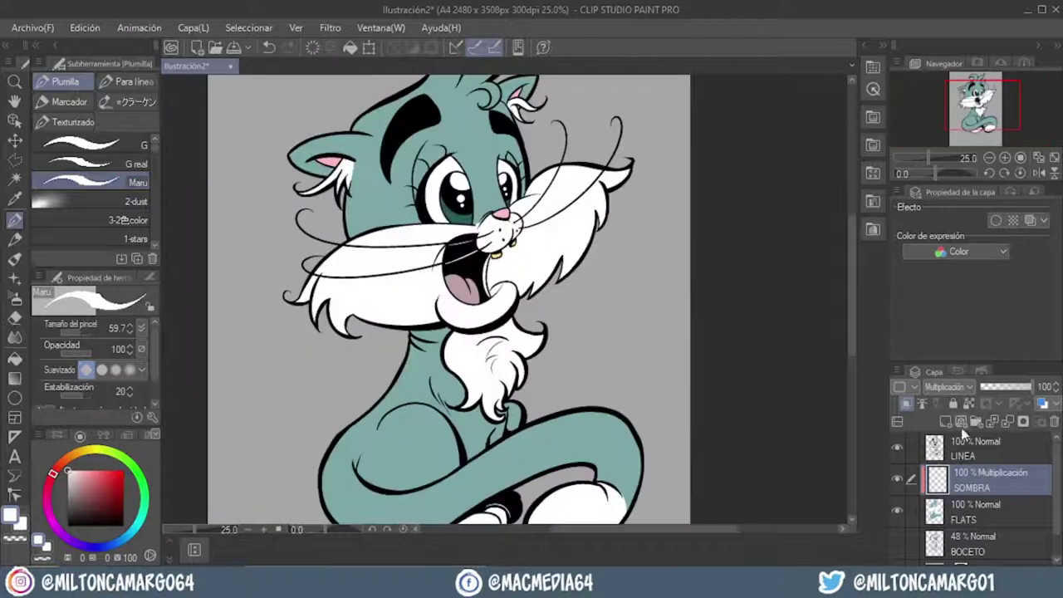
# On LINEA, try Auto Select on the background around the cat, then deselect.
pyautogui.click(987, 452)
pyautogui.press('w')
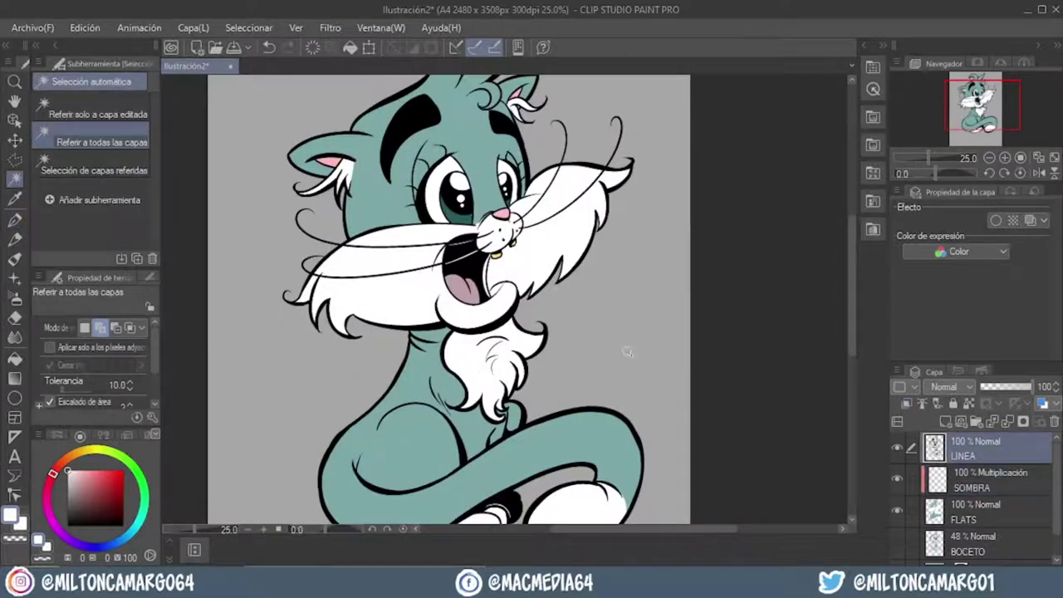
pyautogui.click(628, 352)
pyautogui.press('p')
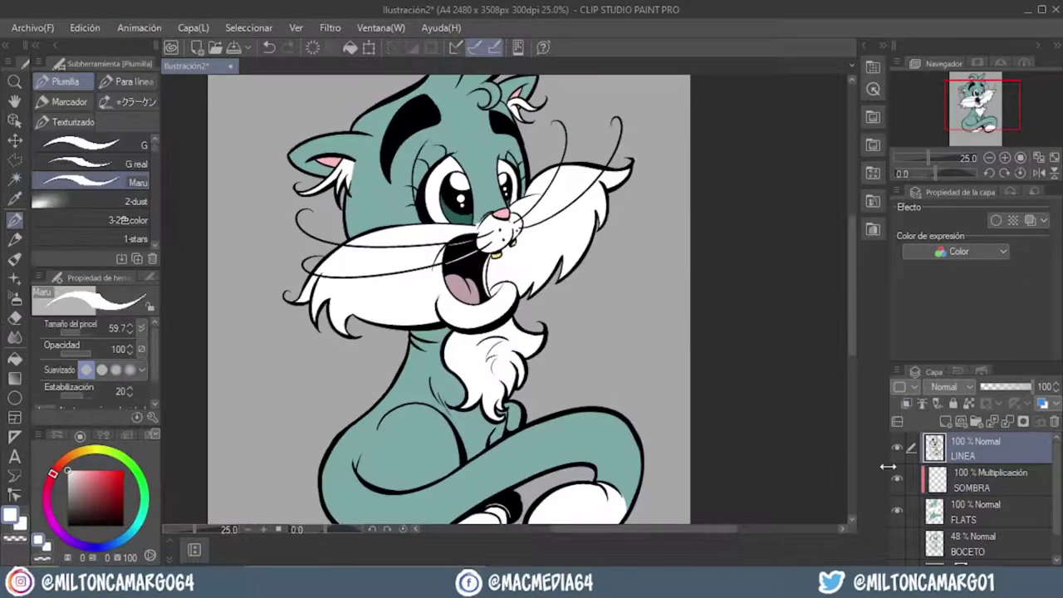
pyautogui.press('w')
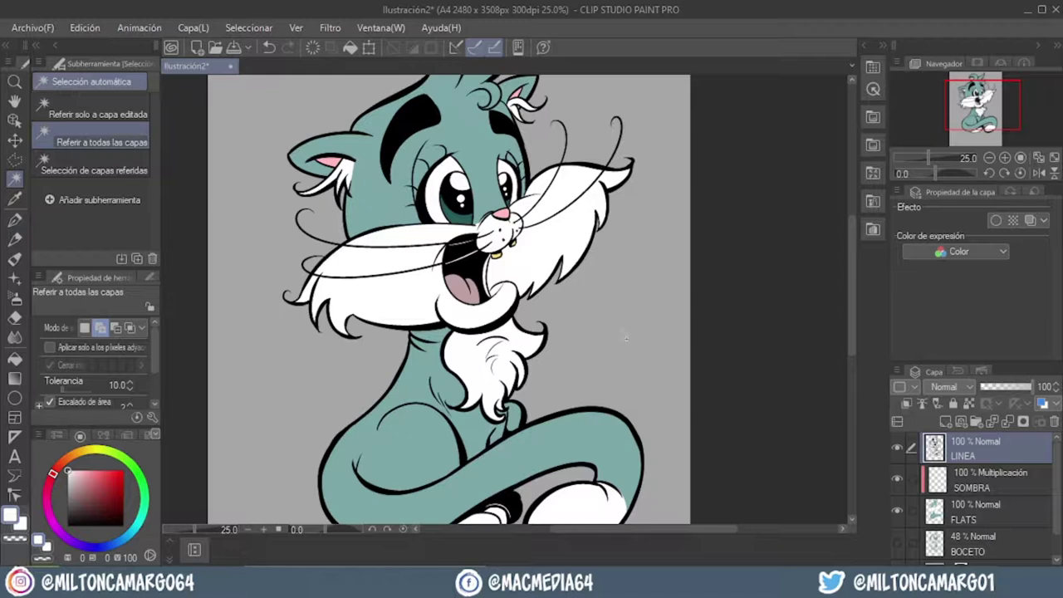
pyautogui.click(621, 374)
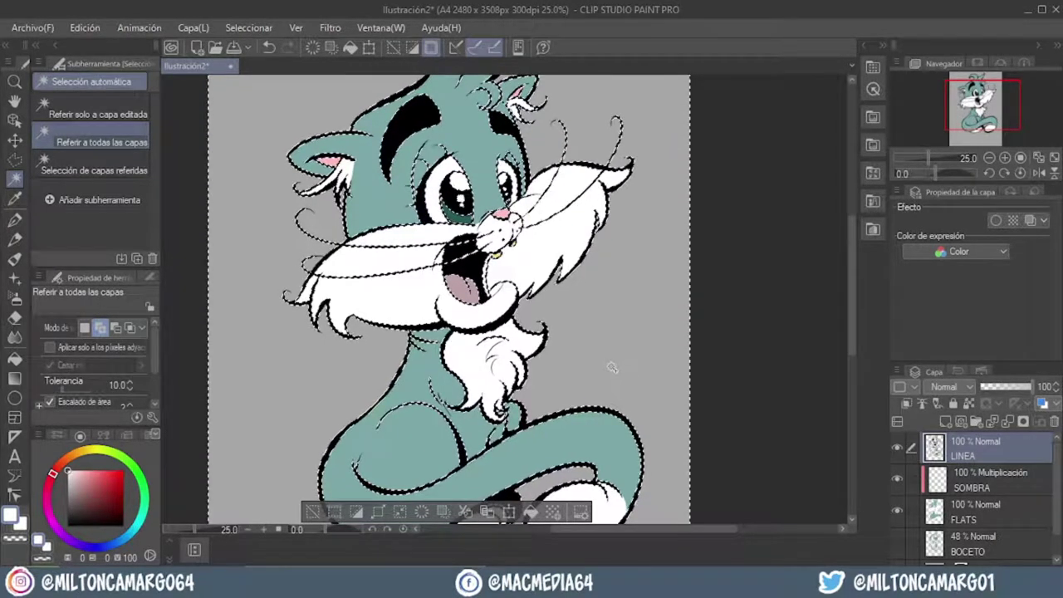
pyautogui.hotkey('ctrl', 'd')
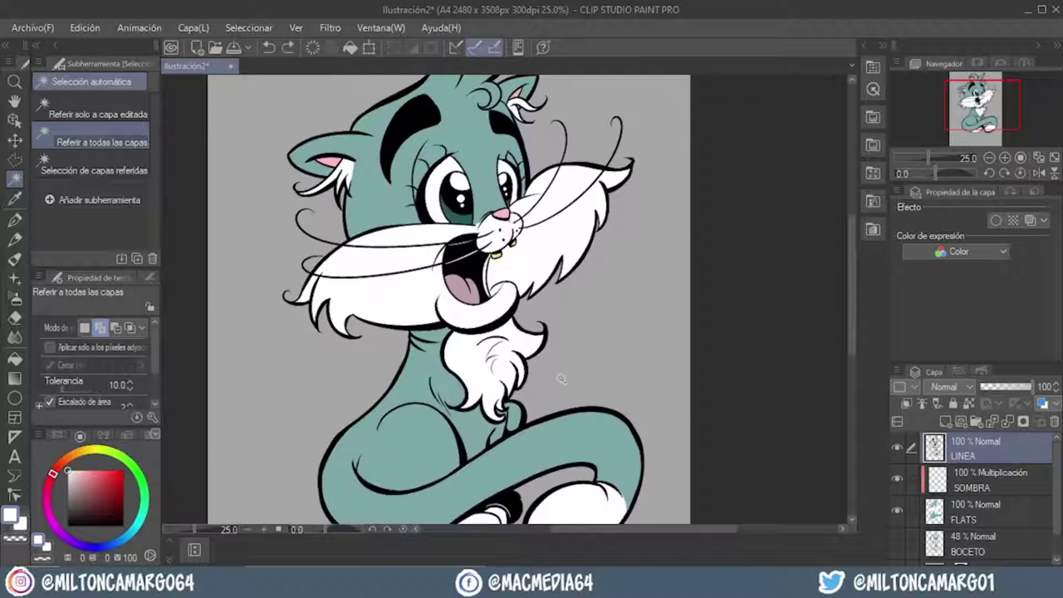
# Enable adjacent-pixels-only and Close gap, then select the grey background.
pyautogui.click(50, 347)
pyautogui.click(658, 378)
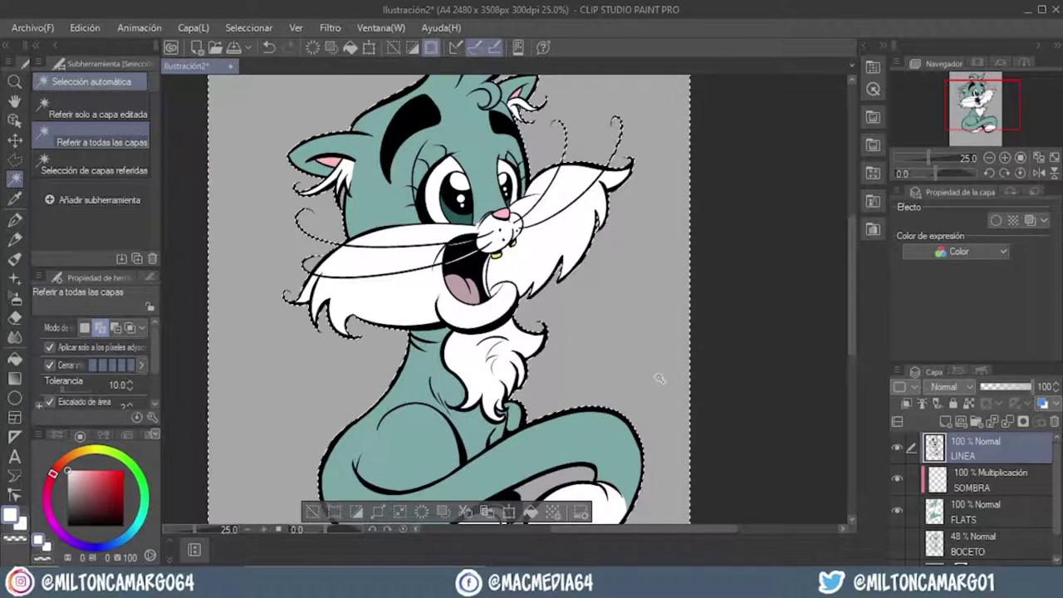
pyautogui.scroll(-1, 651, 372)
pyautogui.scroll(1, 644, 366)
pyautogui.scroll(1, 644, 366)
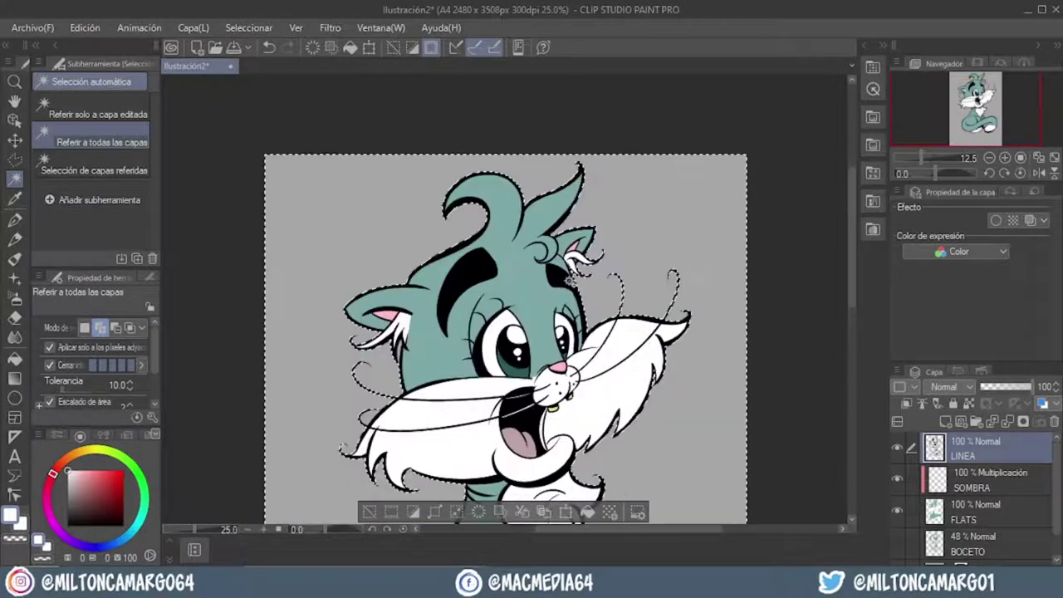
pyautogui.scroll(1, 644, 366)
pyautogui.scroll(1, 645, 366)
# Pan over the mouth, cheeks, face, chest and tail to check the selection edges.
pyautogui.moveTo(286, 511); pyautogui.dragTo(389, 358)
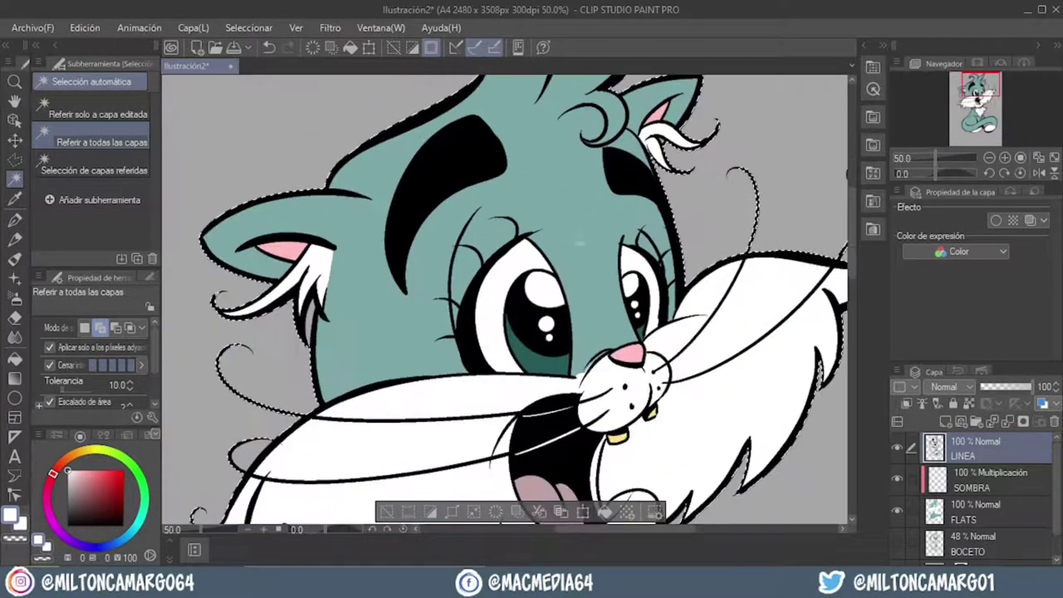
pyautogui.scroll(1, 389, 358)
pyautogui.scroll(1, 386, 340)
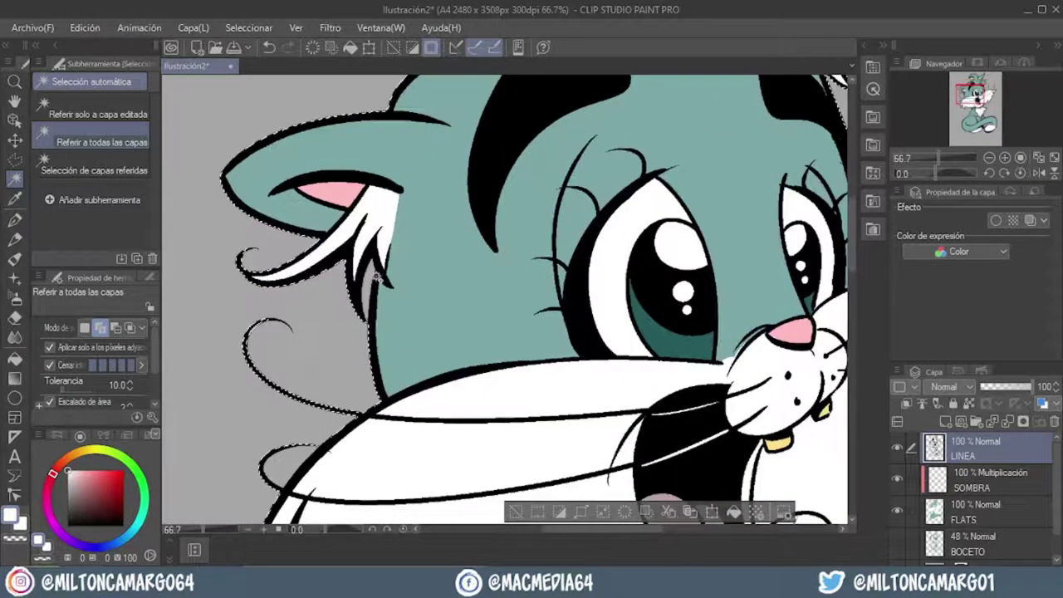
pyautogui.scroll(1, 373, 290)
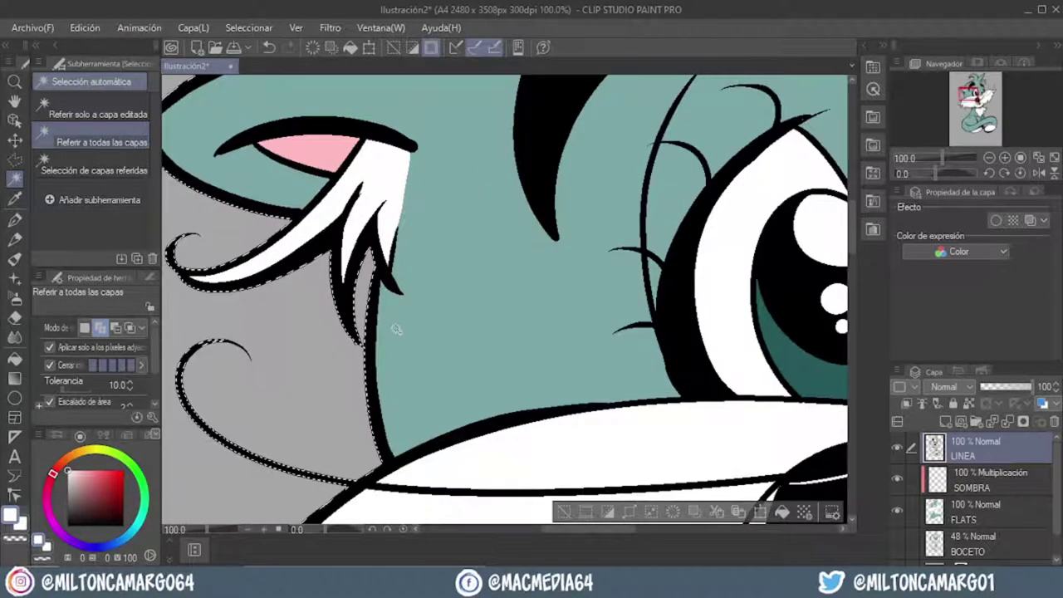
pyautogui.scroll(-1, 374, 315)
pyautogui.scroll(-1, 482, 282)
pyautogui.scroll(-1, 519, 364)
pyautogui.scroll(-1, 515, 291)
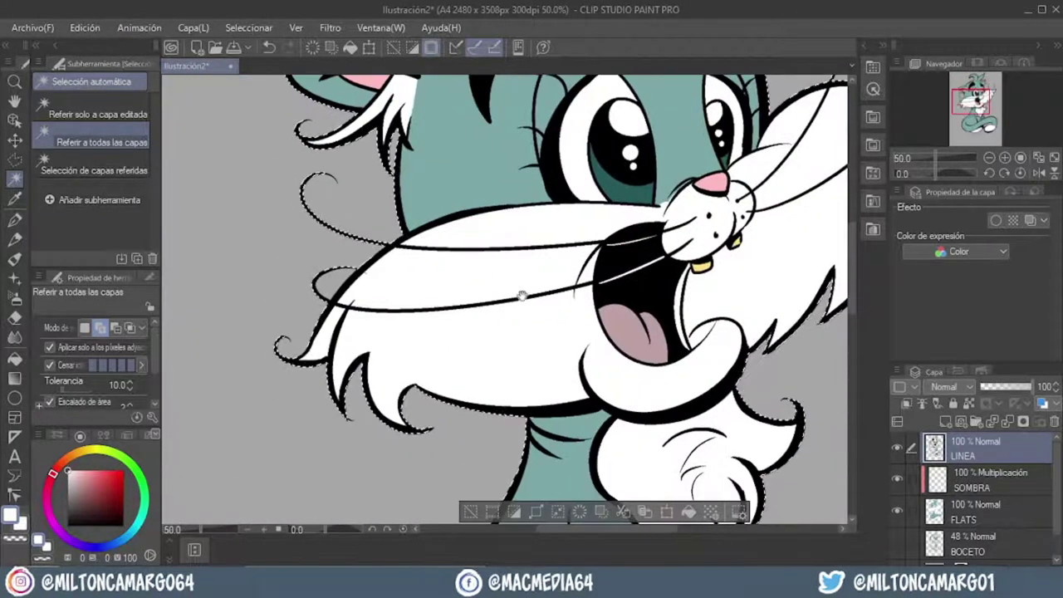
pyautogui.moveTo(572, 295); pyautogui.dragTo(477, 330)
pyautogui.moveTo(547, 313); pyautogui.dragTo(558, 286)
pyautogui.moveTo(550, 234)
pyautogui.mouseDown()
pyautogui.moveTo(545, 423)
pyautogui.moveTo(546, 166)
pyautogui.mouseUp()
pyautogui.moveTo(545, 399); pyautogui.dragTo(545, 208)
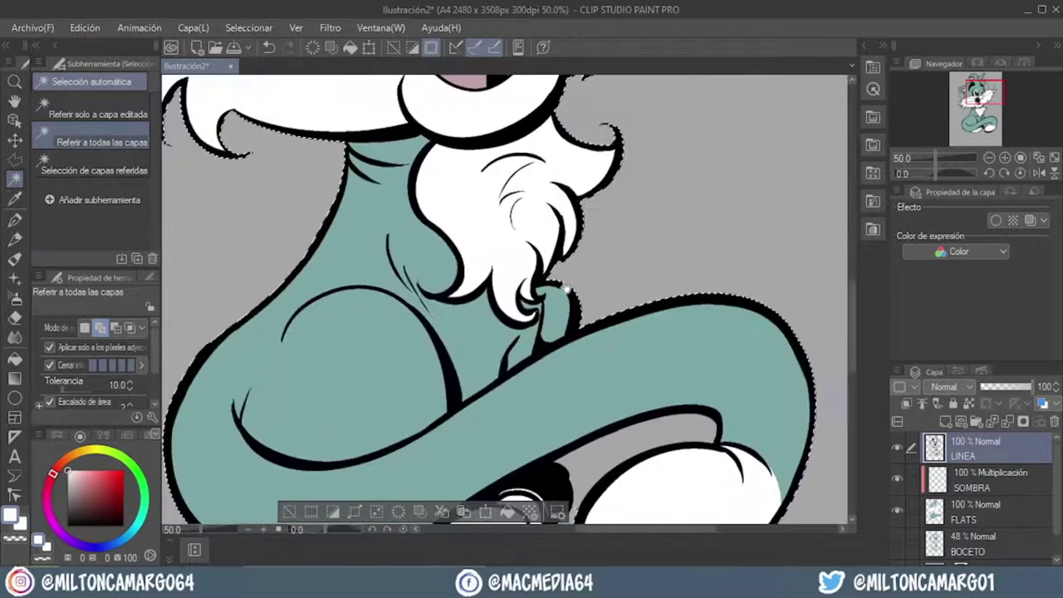
pyautogui.moveTo(546, 259); pyautogui.dragTo(546, 209)
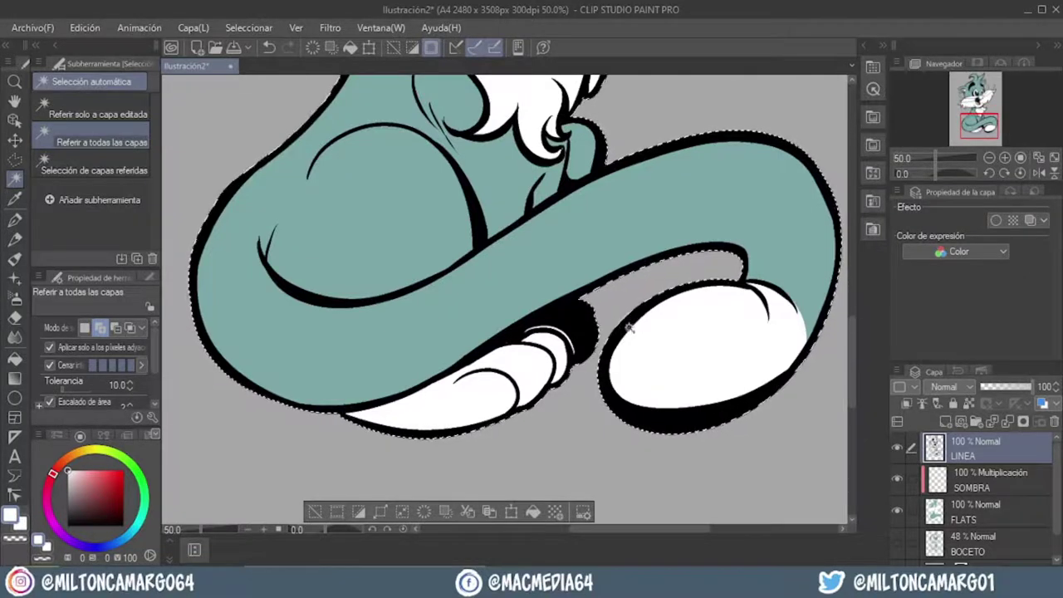
pyautogui.moveTo(368, 283); pyautogui.dragTo(525, 428)
pyautogui.moveTo(586, 282)
pyautogui.mouseDown()
pyautogui.moveTo(548, 362)
pyautogui.moveTo(532, 359)
pyautogui.mouseUp()
pyautogui.scroll(-1, 548, 363)
pyautogui.scroll(-1, 548, 362)
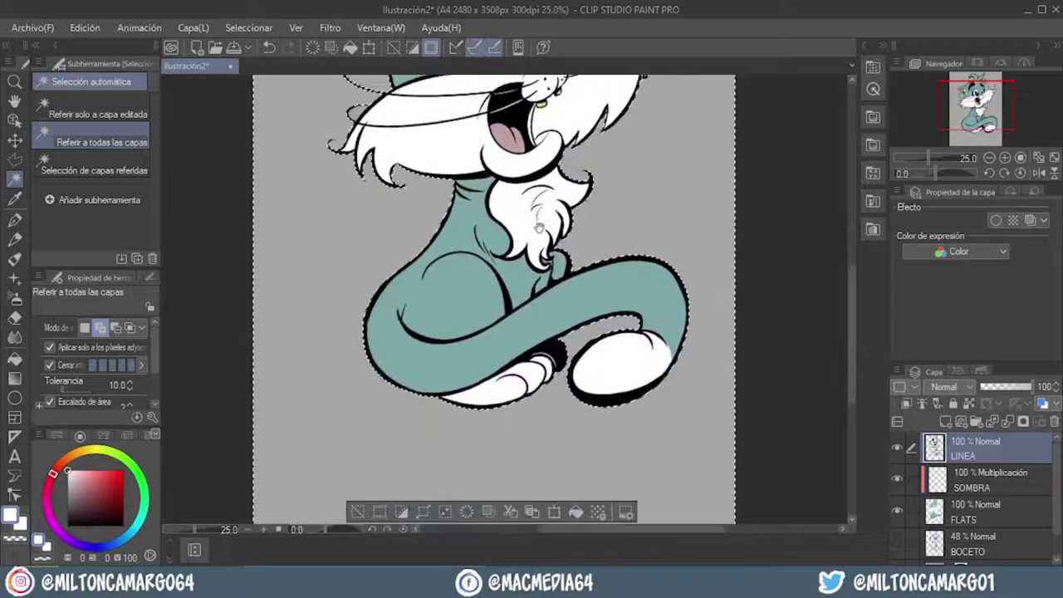
pyautogui.scroll(-2, 532, 358)
pyautogui.scroll(1, 529, 353)
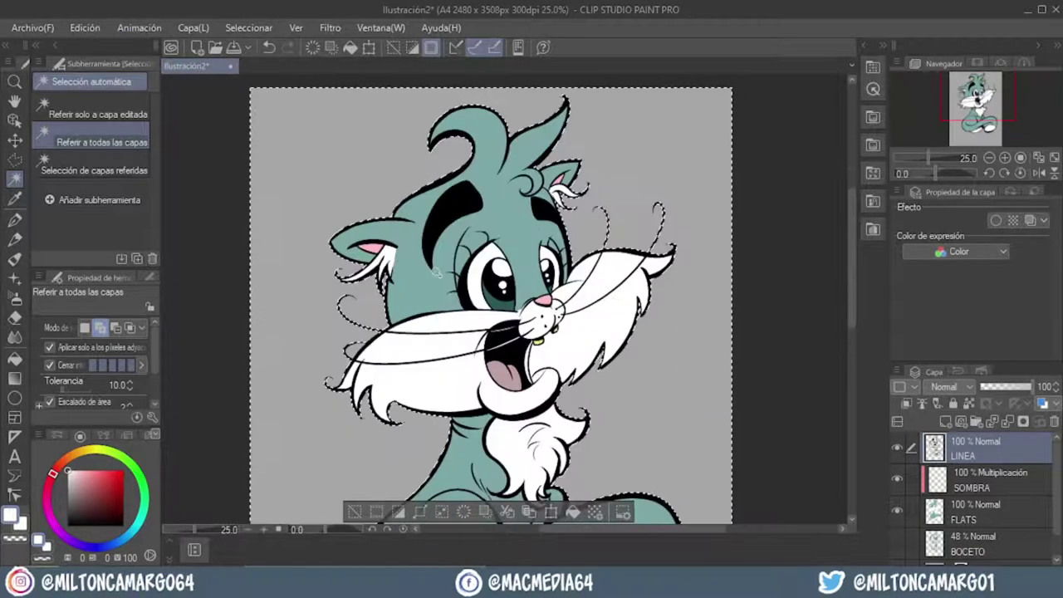
# Invert the selection so it covers the cat.
pyautogui.click(247, 29)
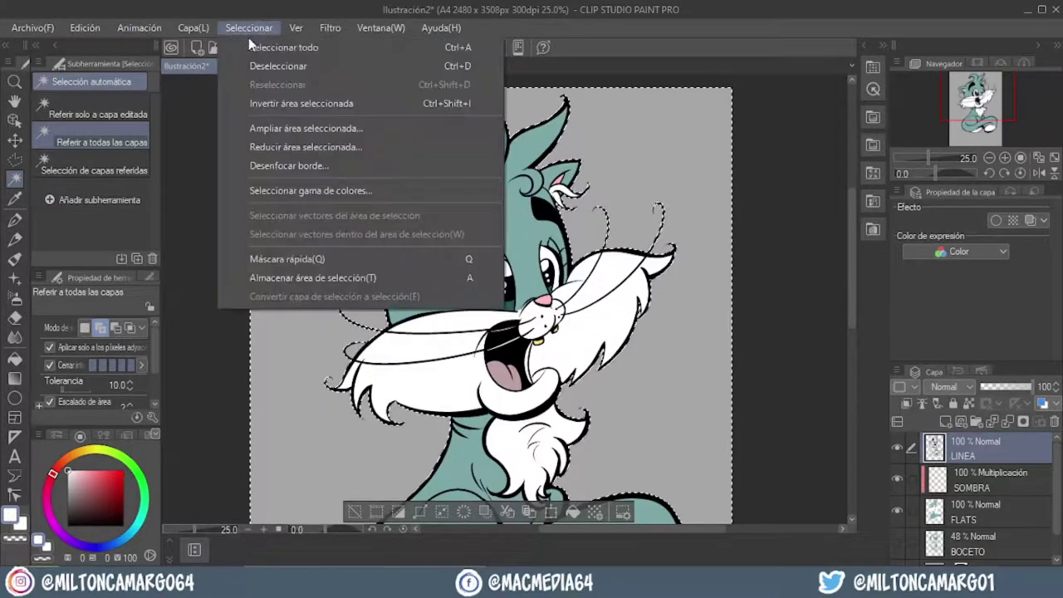
pyautogui.click(312, 106)
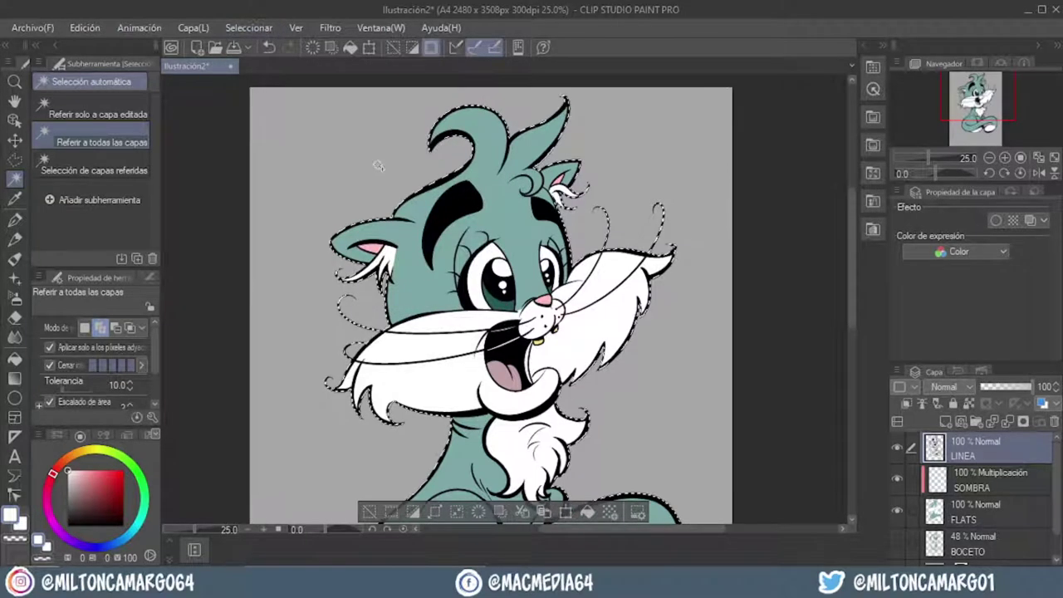
pyautogui.scroll(-1, 611, 297)
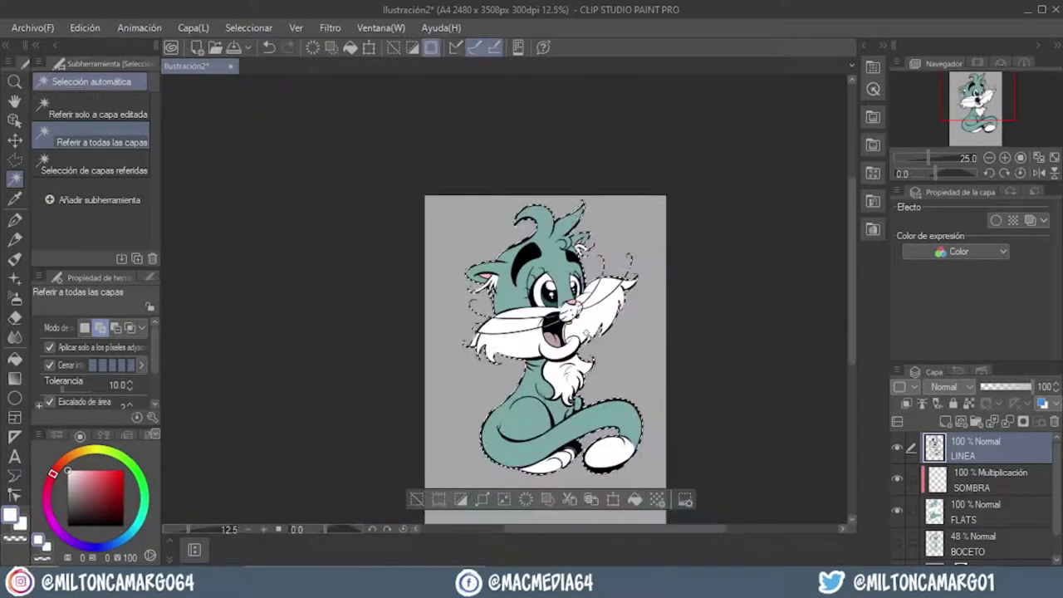
pyautogui.scroll(-1, 572, 290)
pyautogui.scroll(1, 571, 289)
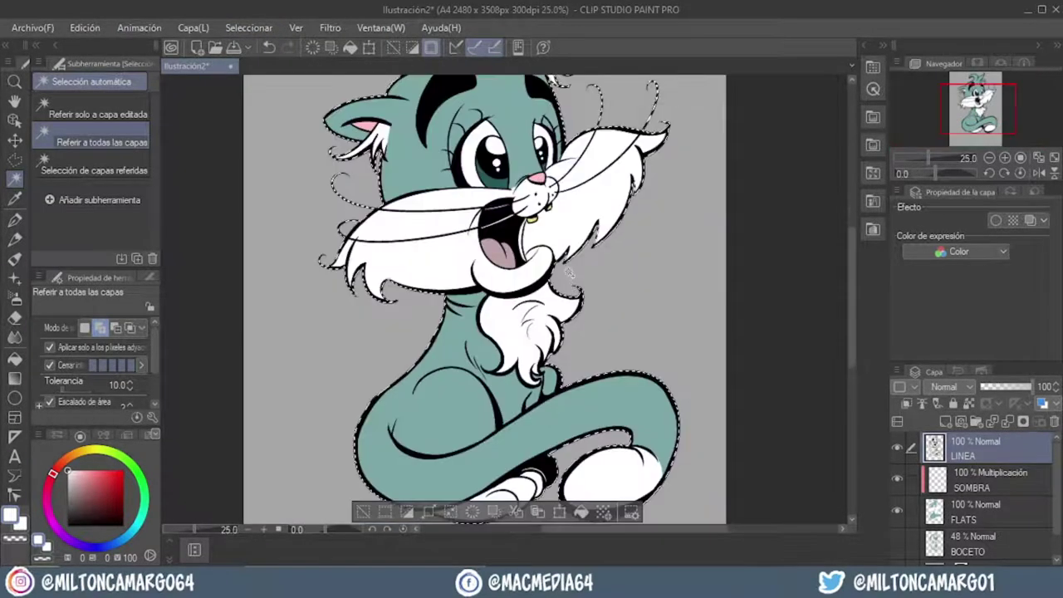
pyautogui.scroll(-1, 565, 286)
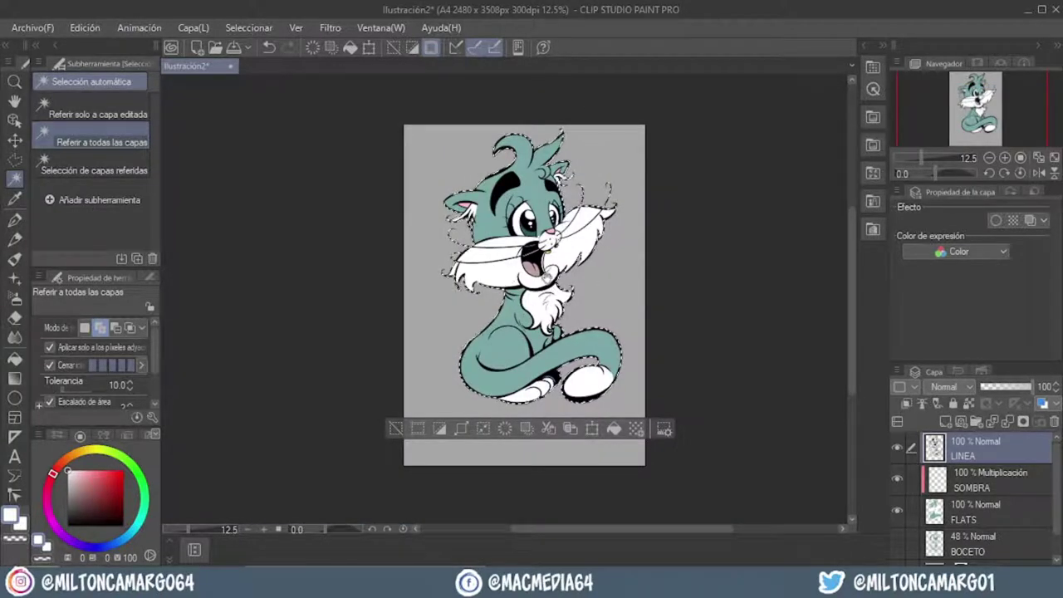
pyautogui.scroll(2, 533, 295)
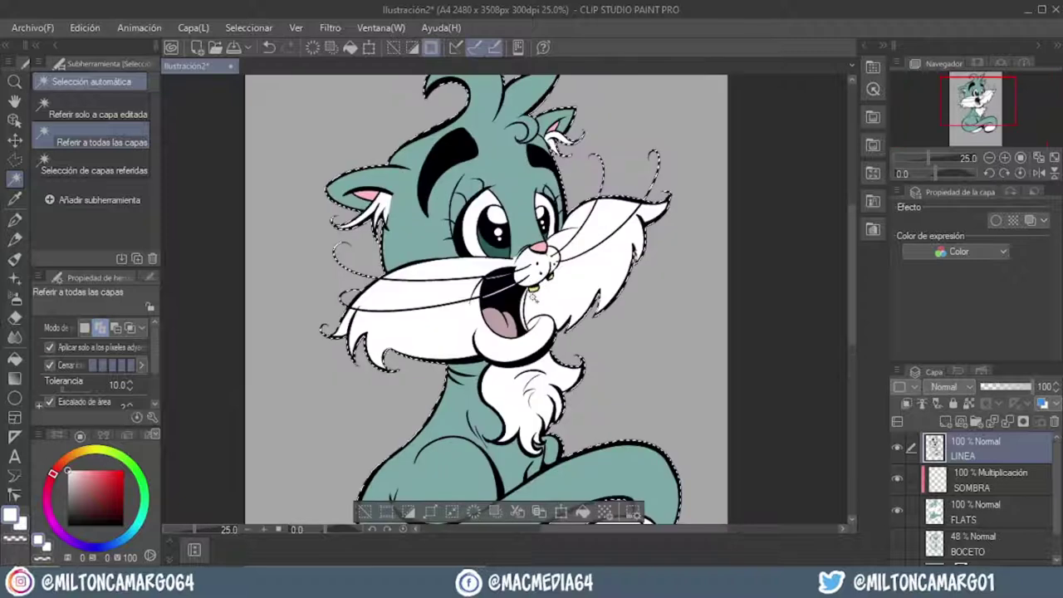
pyautogui.scroll(-1, 533, 294)
pyautogui.scroll(1, 534, 295)
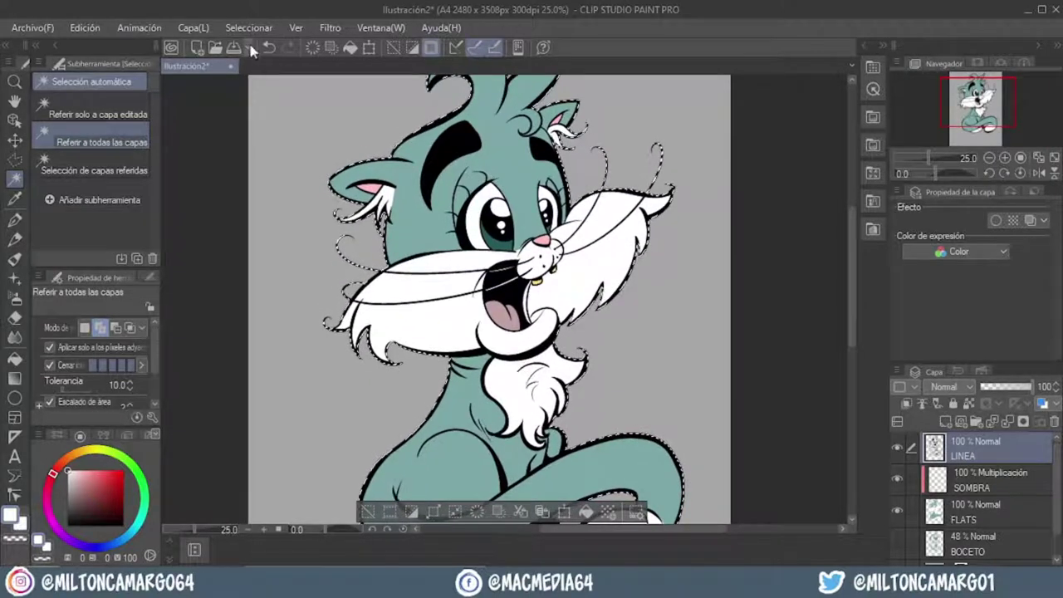
# Convert the selection to a layer named SILUETA and move it below BOCETO.
pyautogui.click(249, 27)
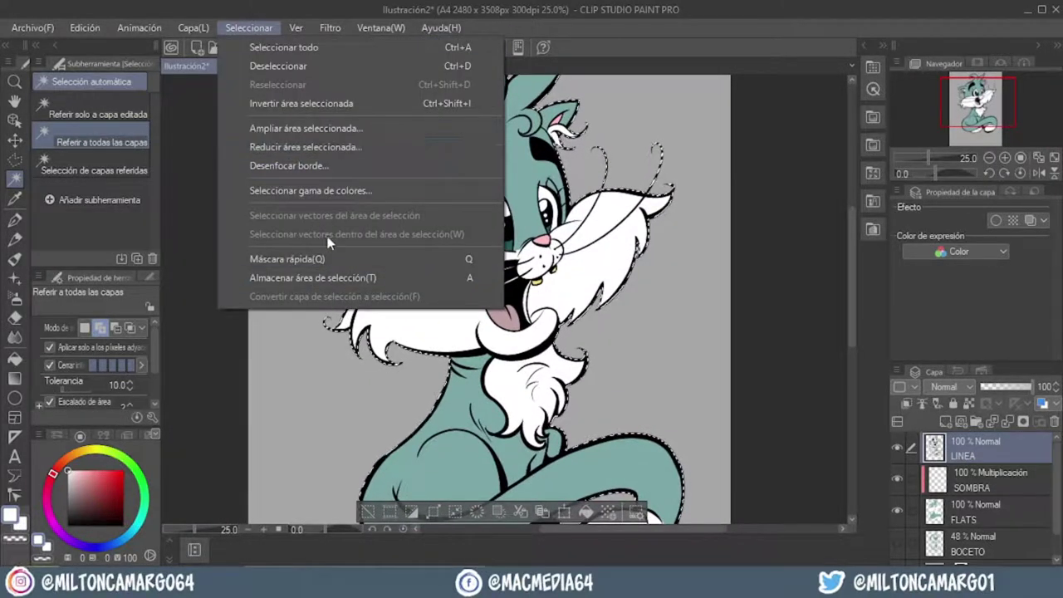
pyautogui.click(332, 278)
pyautogui.scroll(-2, 546, 289)
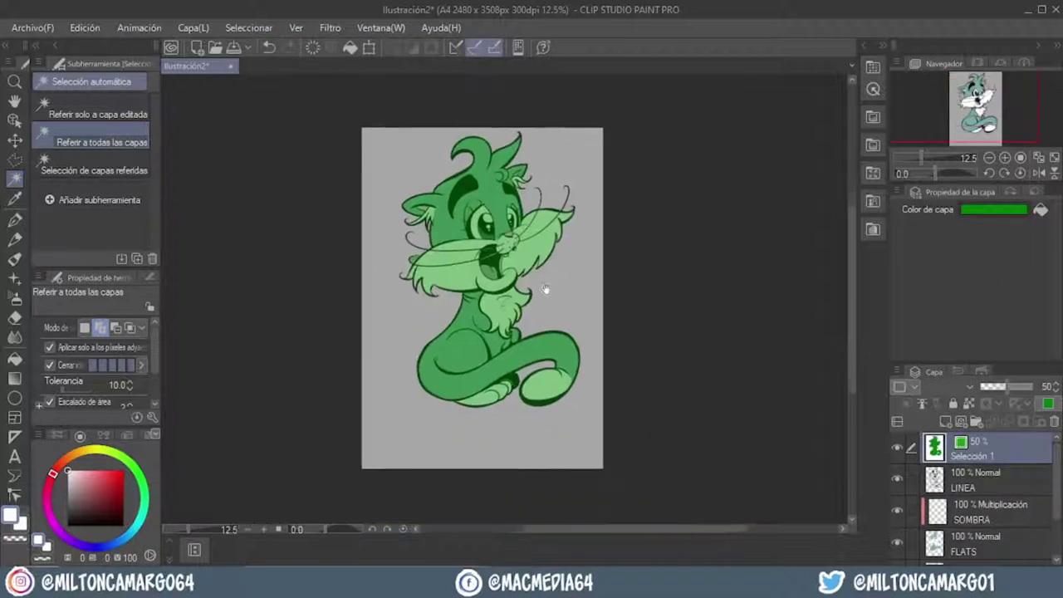
pyautogui.doubleClick(977, 458)
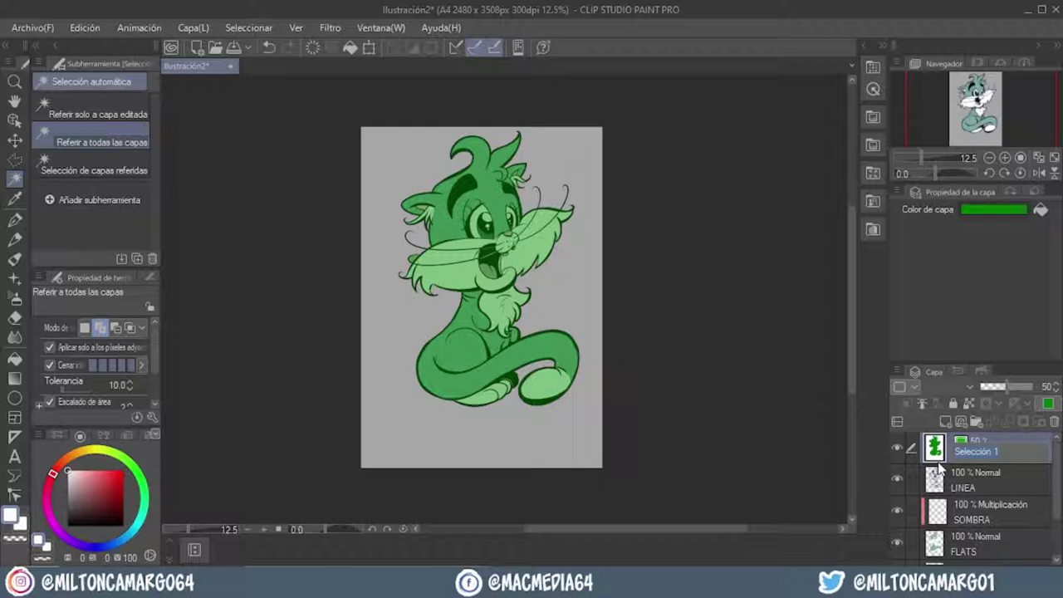
pyautogui.write('SILUETA')
pyautogui.press('Return')
pyautogui.moveTo(997, 452); pyautogui.dragTo(998, 533)
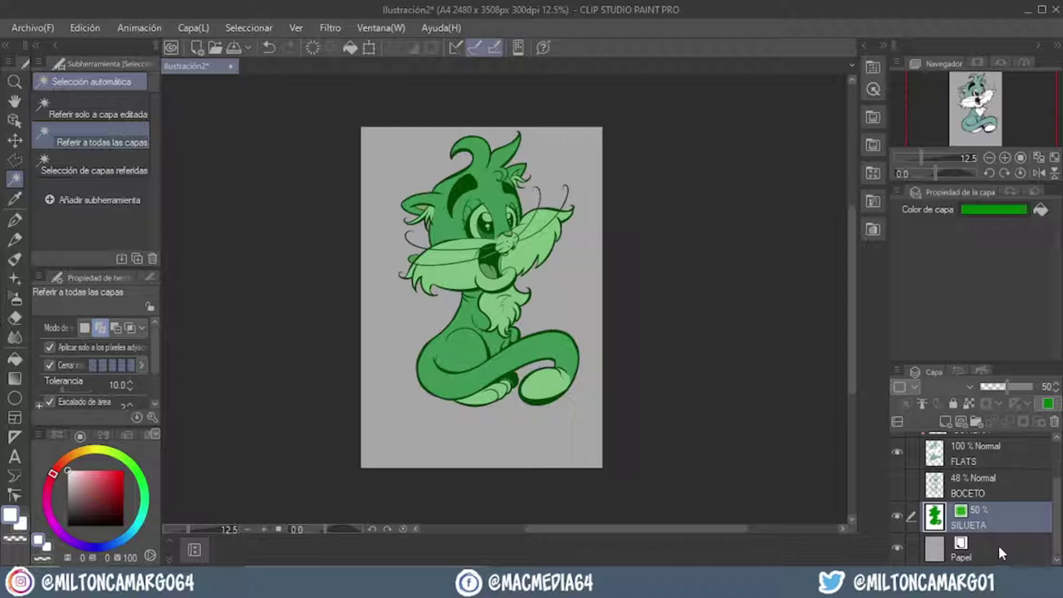
# Hide SILUETA, test-load its silhouette selection twice and deselect, then select FLATS.
pyautogui.click(898, 515)
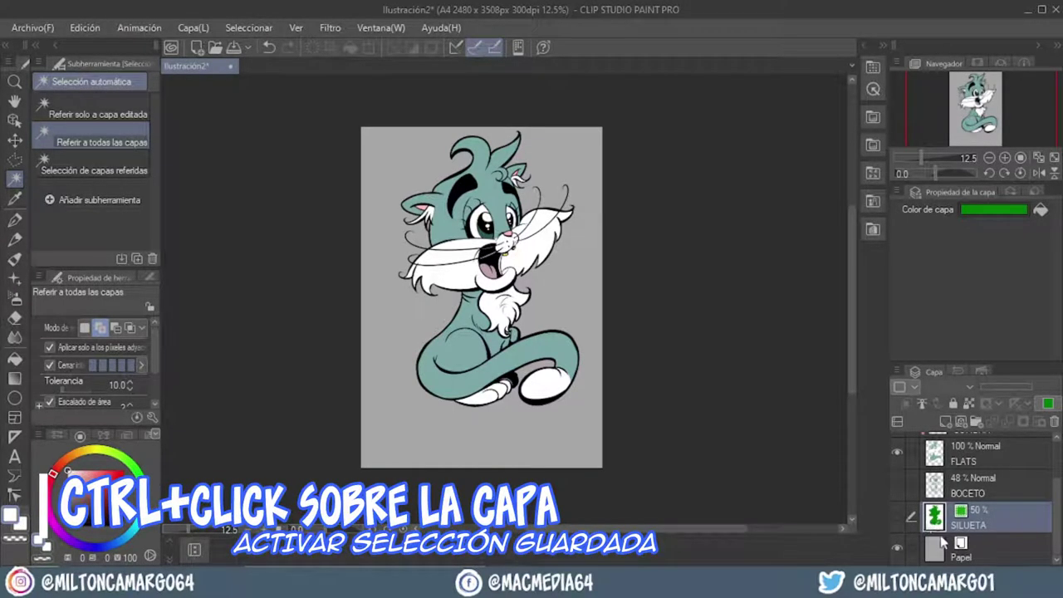
pyautogui.keyDown('ctrl'); pyautogui.click(935, 518); pyautogui.keyUp('ctrl')
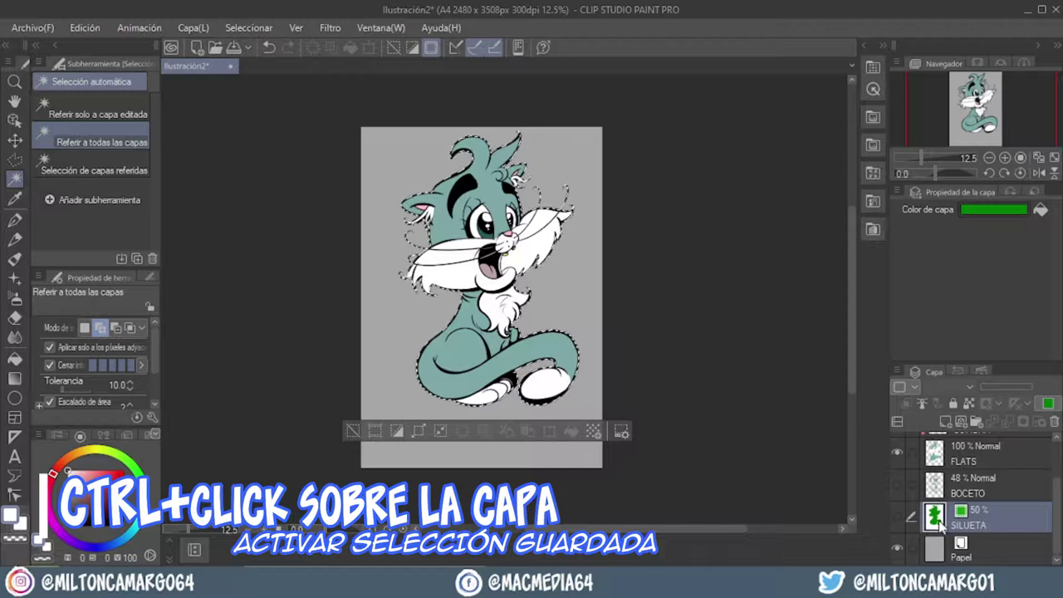
pyautogui.hotkey('ctrl', 'd')
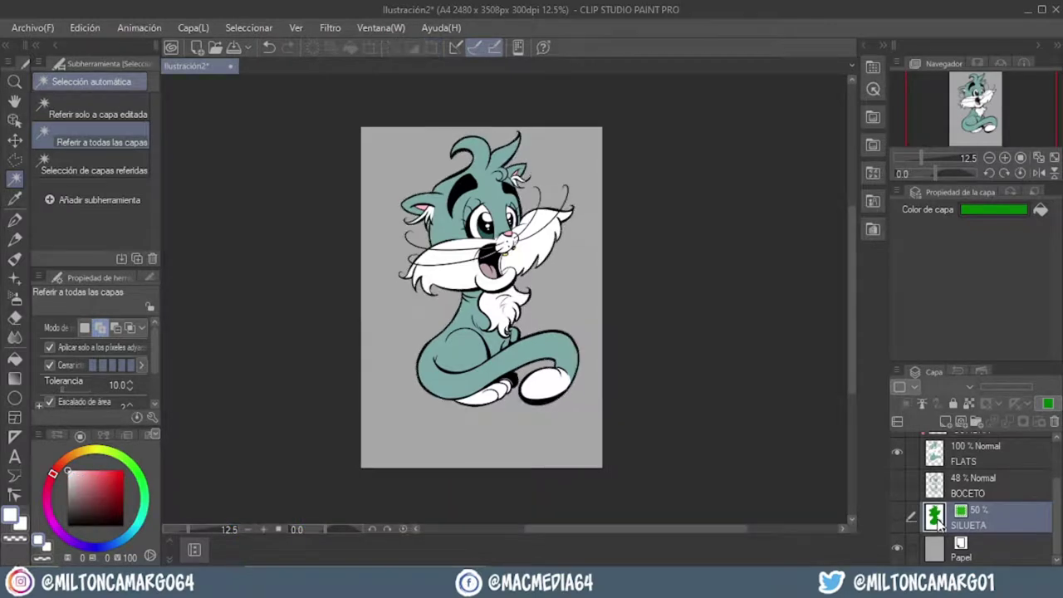
pyautogui.keyDown('ctrl'); pyautogui.click(935, 518); pyautogui.keyUp('ctrl')
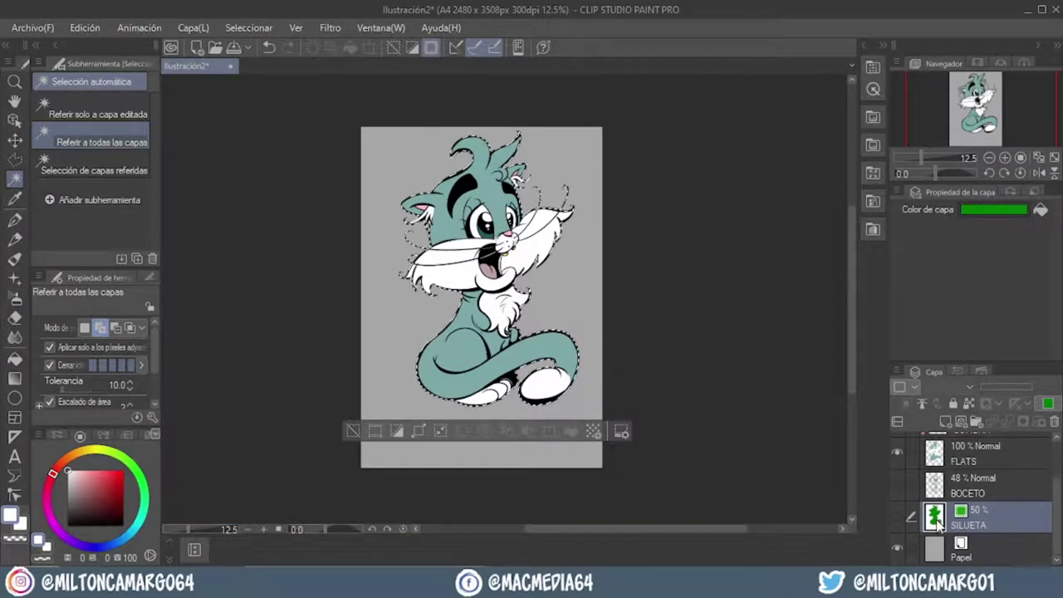
pyautogui.hotkey('ctrl', 'd')
pyautogui.click(988, 465)
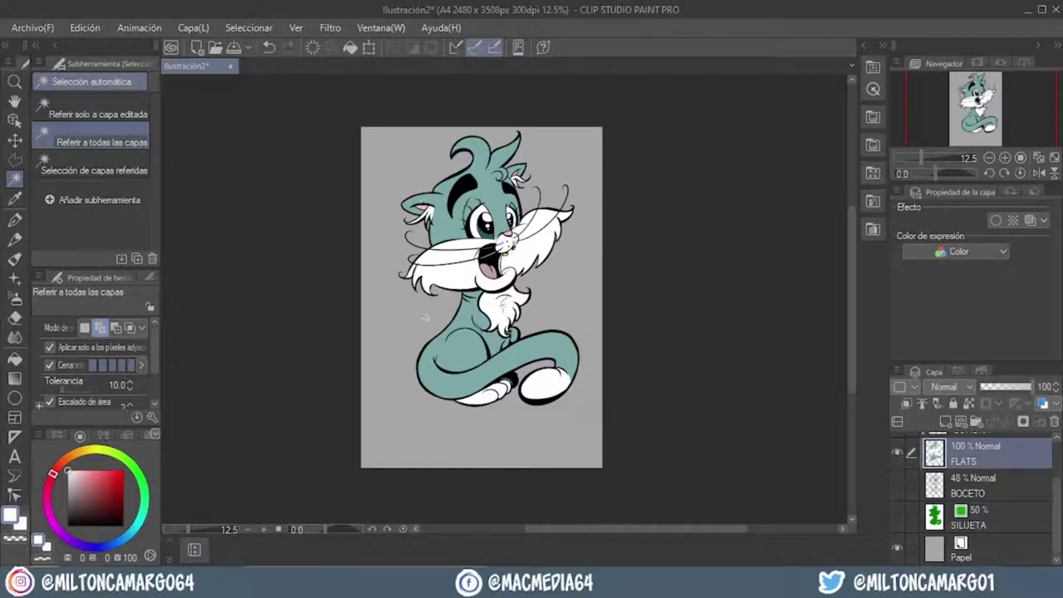
# Turn off 'adjacent pixels only' in Auto Select and select all the cat's teal fur.
pyautogui.scroll(2, 445, 284)
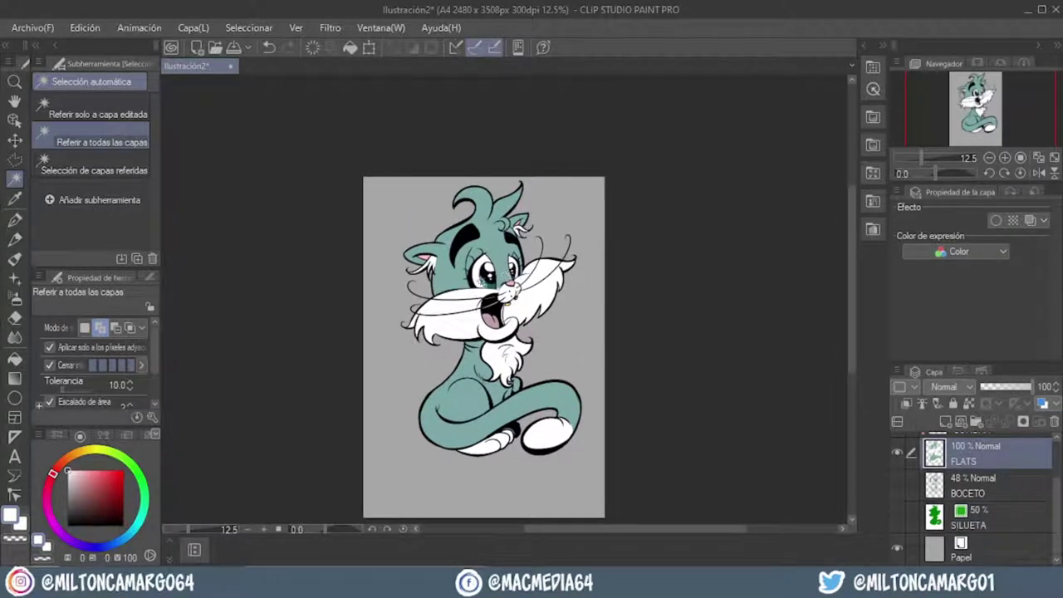
pyautogui.click(98, 347)
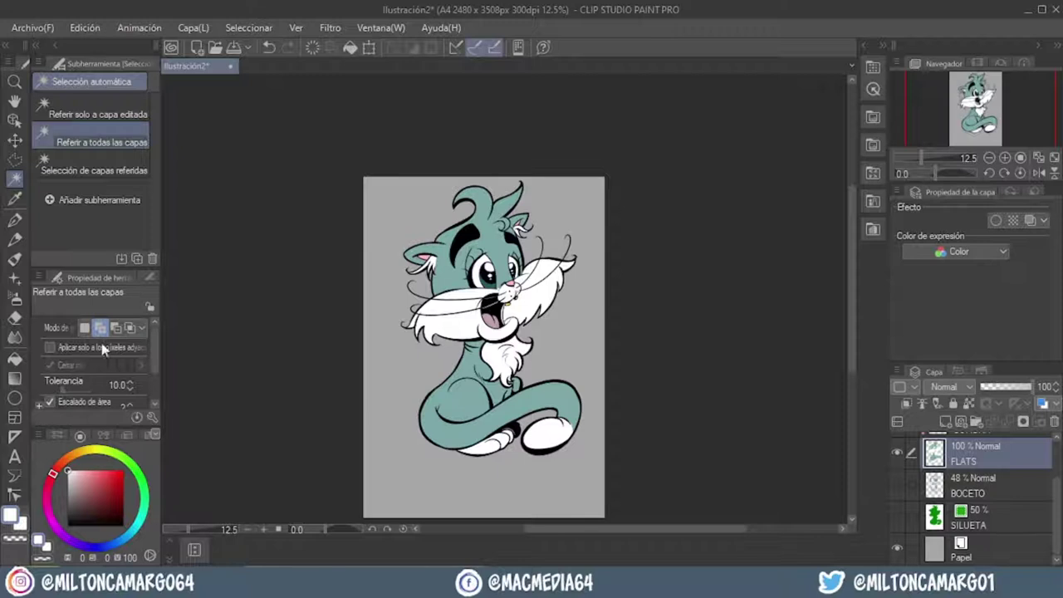
pyautogui.scroll(2, 559, 339)
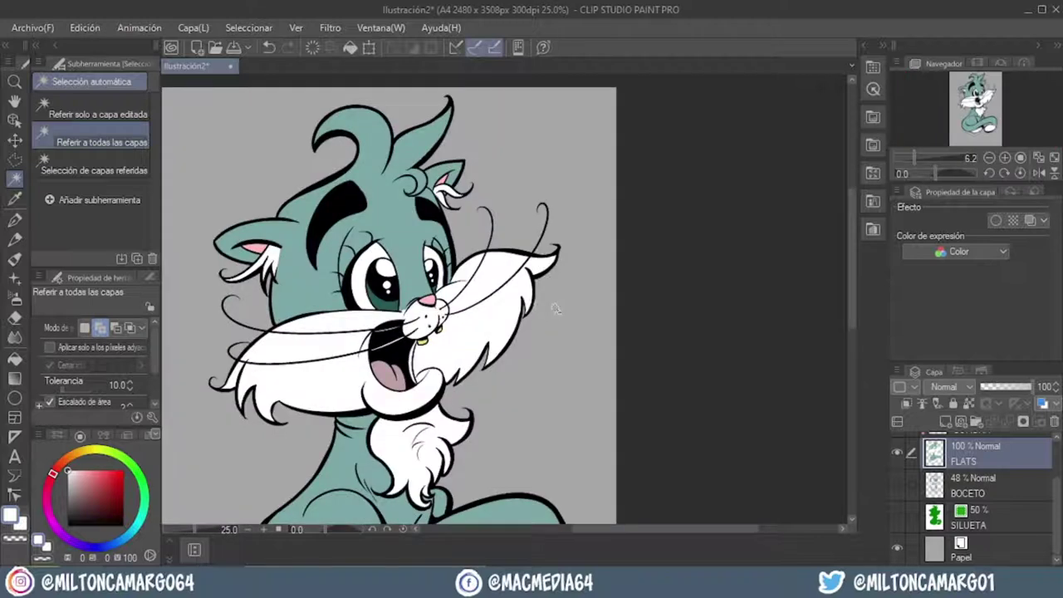
pyautogui.click(401, 234)
pyautogui.scroll(-4, 449, 266)
# Move the new selection layer below BOCETO, name it PELO AZUL, and hide it.
pyautogui.scroll(1, 497, 302)
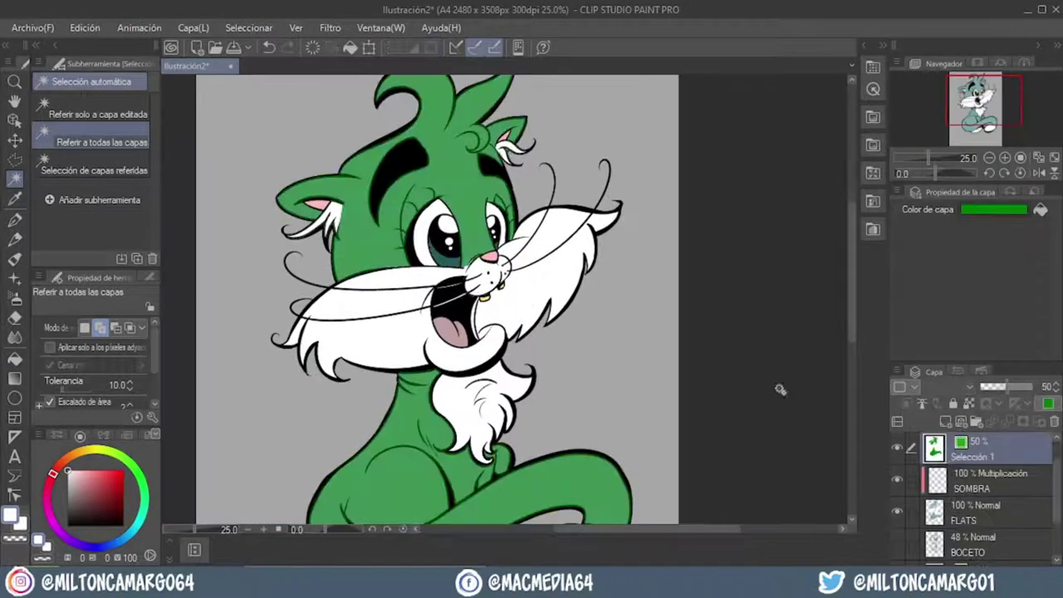
pyautogui.moveTo(1001, 446); pyautogui.dragTo(1007, 533)
pyautogui.doubleClick(975, 520)
pyautogui.write('PELO AZUL')
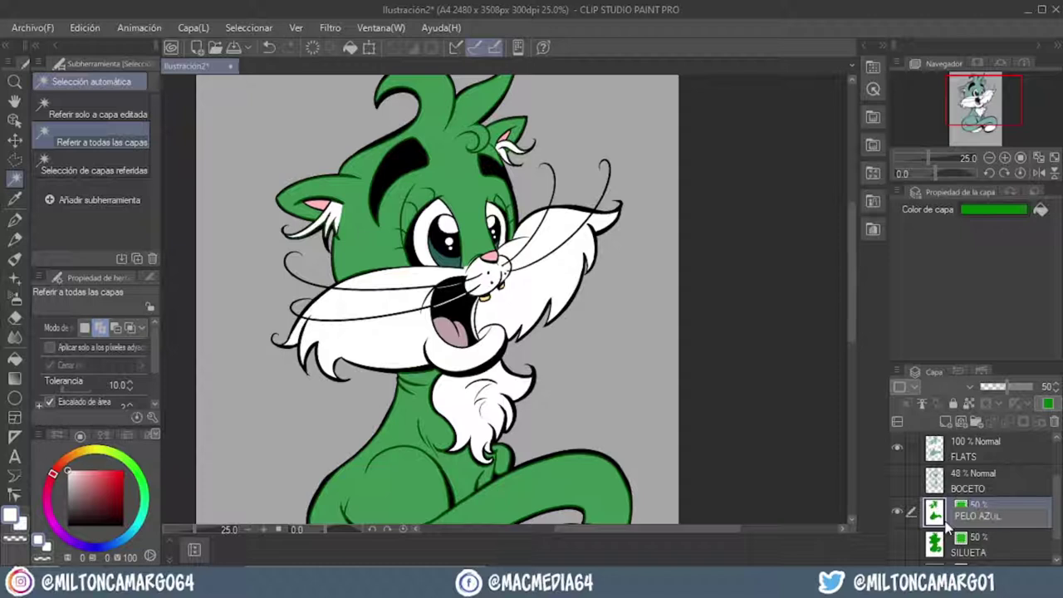
pyautogui.press('Return')
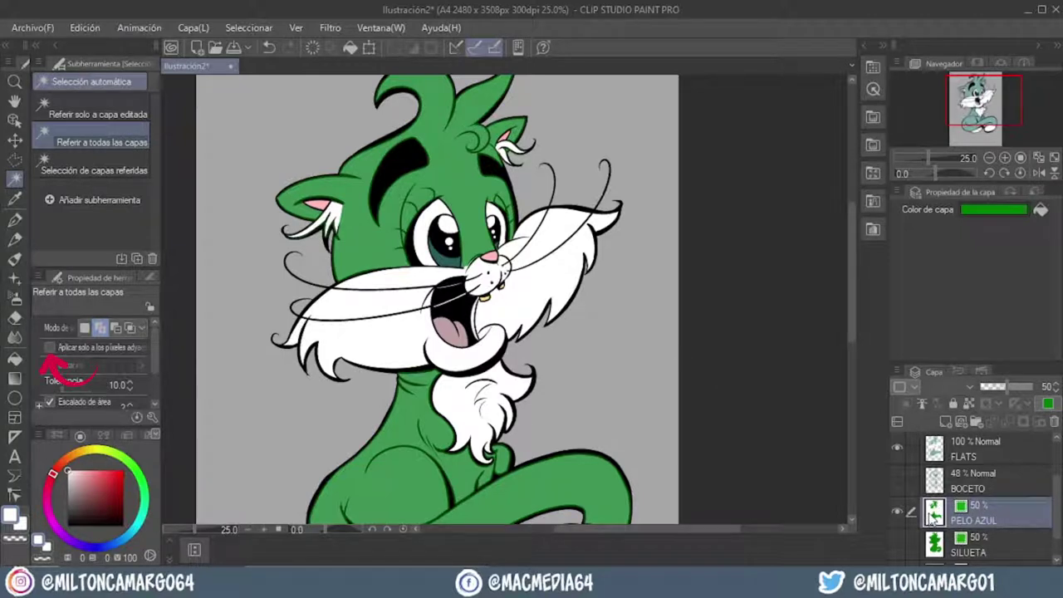
pyautogui.click(897, 512)
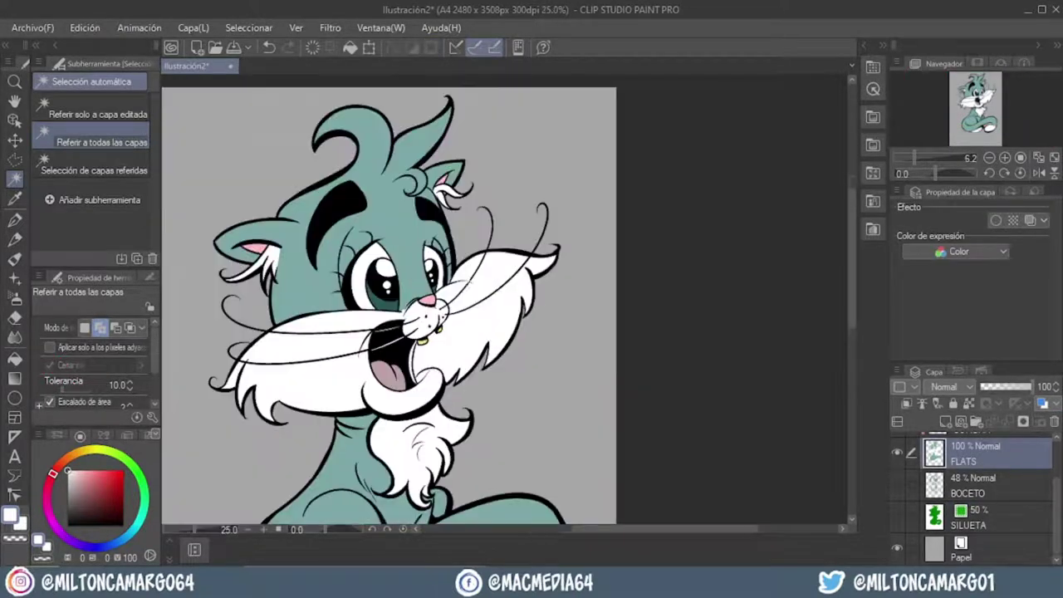
# Reselect the teal fur, convert it to a selection layer with Ctrl+Shift+D, and move it below BOCETO.
pyautogui.click(401, 233)
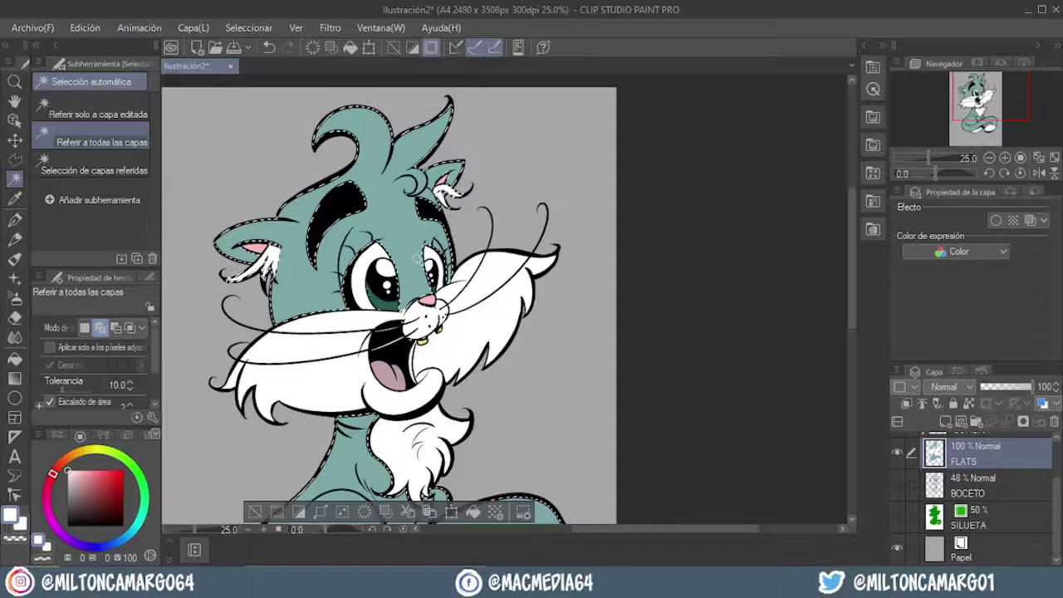
pyautogui.scroll(-5, 520, 334)
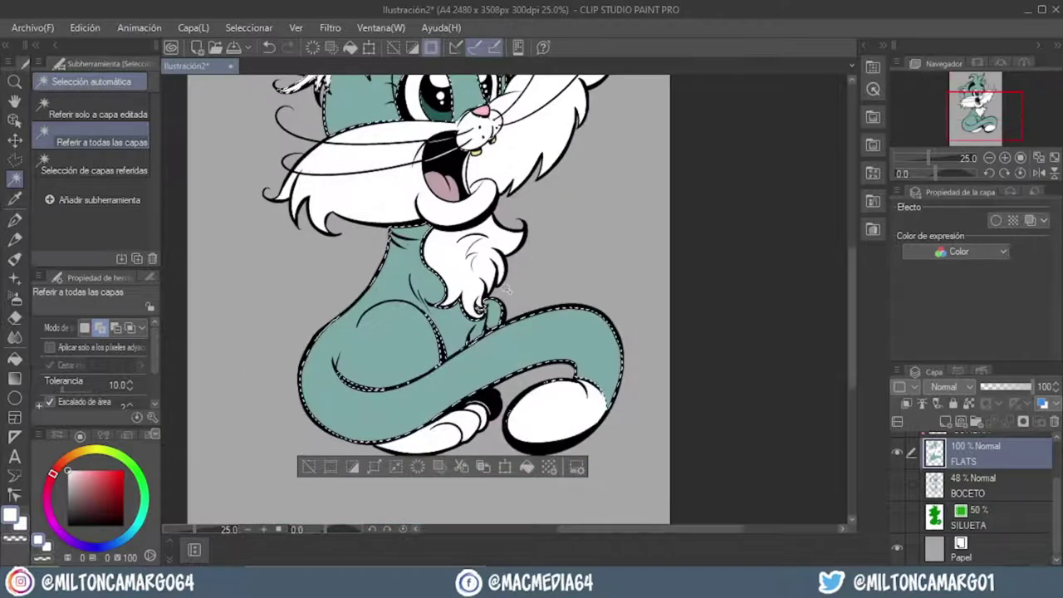
pyautogui.scroll(5, 520, 335)
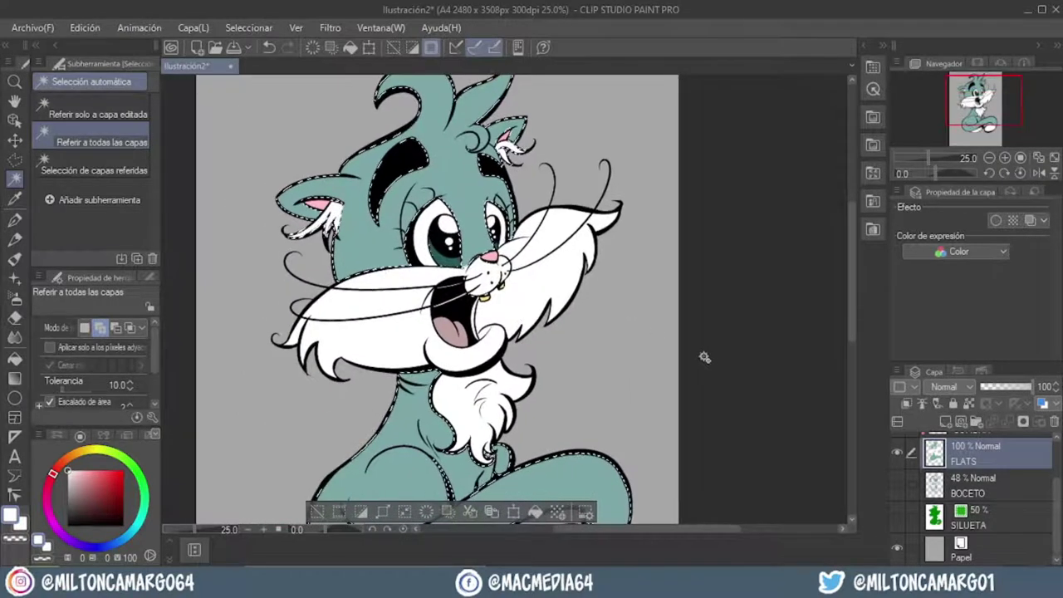
pyautogui.hotkey('ctrl', 'shift', 'd')
pyautogui.moveTo(1004, 452)
pyautogui.mouseDown()
pyautogui.moveTo(1007, 560)
pyautogui.moveTo(1004, 522)
pyautogui.mouseUp()
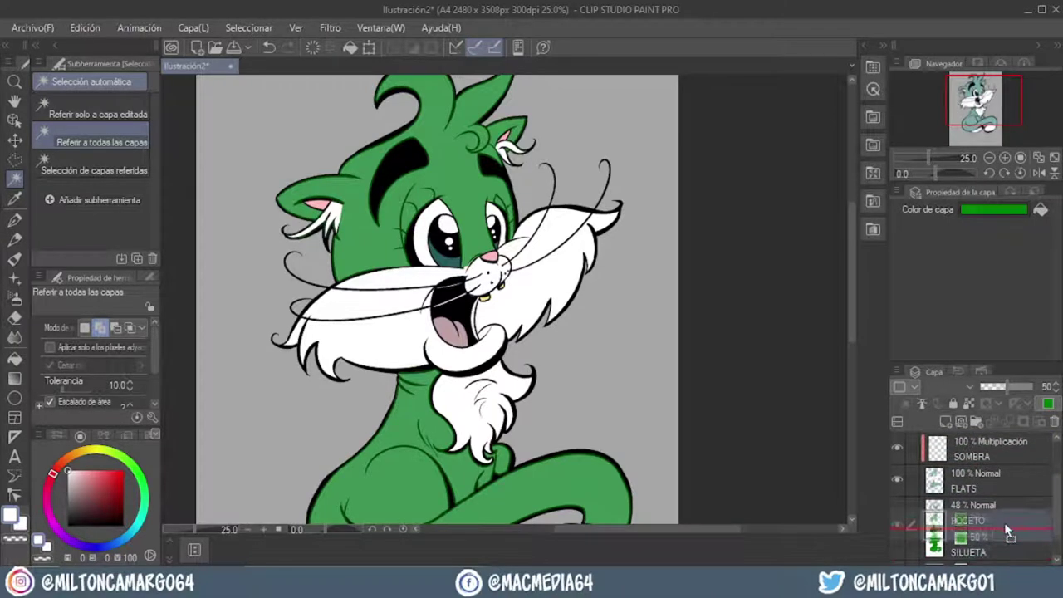
# Rename the fur selection layer PELO AZUL and test loading its fur area as a selection.
pyautogui.doubleClick(974, 521)
pyautogui.write('PELO AZUL')
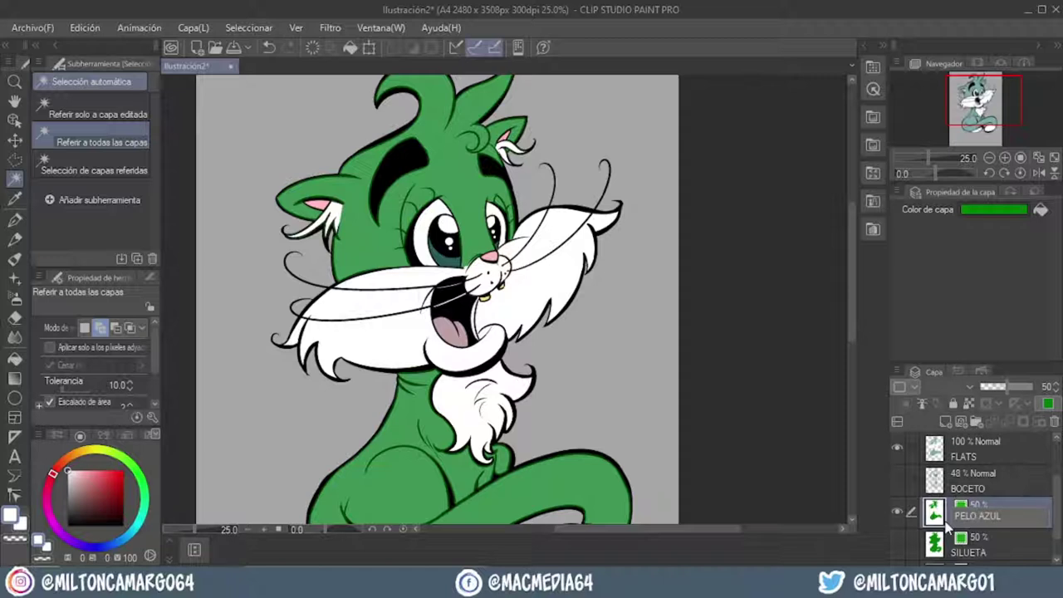
pyautogui.press('Return')
pyautogui.keyDown('ctrl'); pyautogui.click(934, 512); pyautogui.keyUp('ctrl')
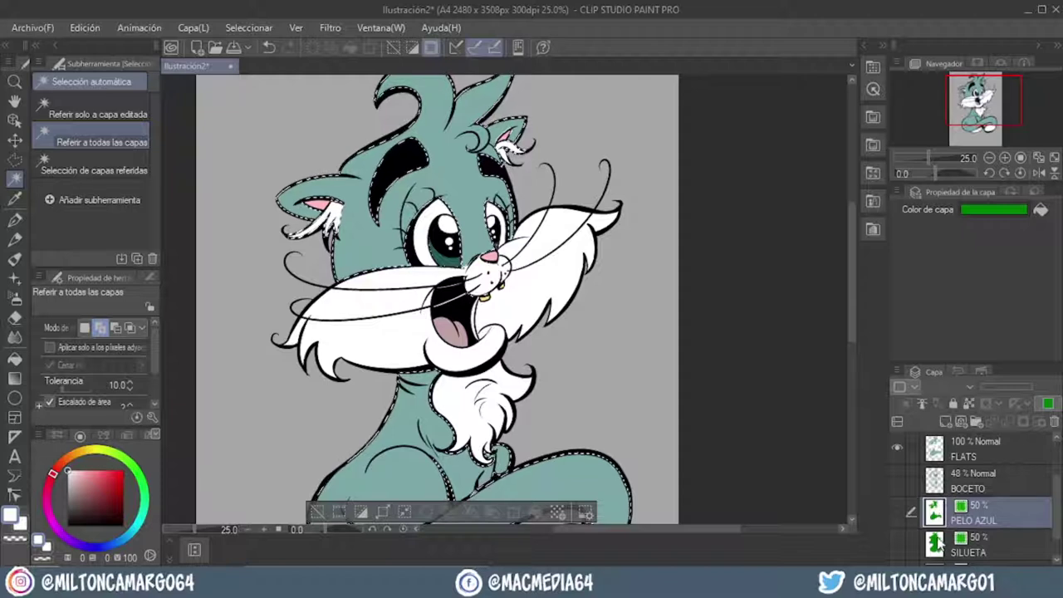
pyautogui.hotkey('ctrl', 'd')
# Load the fur selection from PELO AZUL, hide its outline, and make SOMBRA the active layer.
pyautogui.keyDown('ctrl'); pyautogui.click(934, 548); pyautogui.keyUp('ctrl')
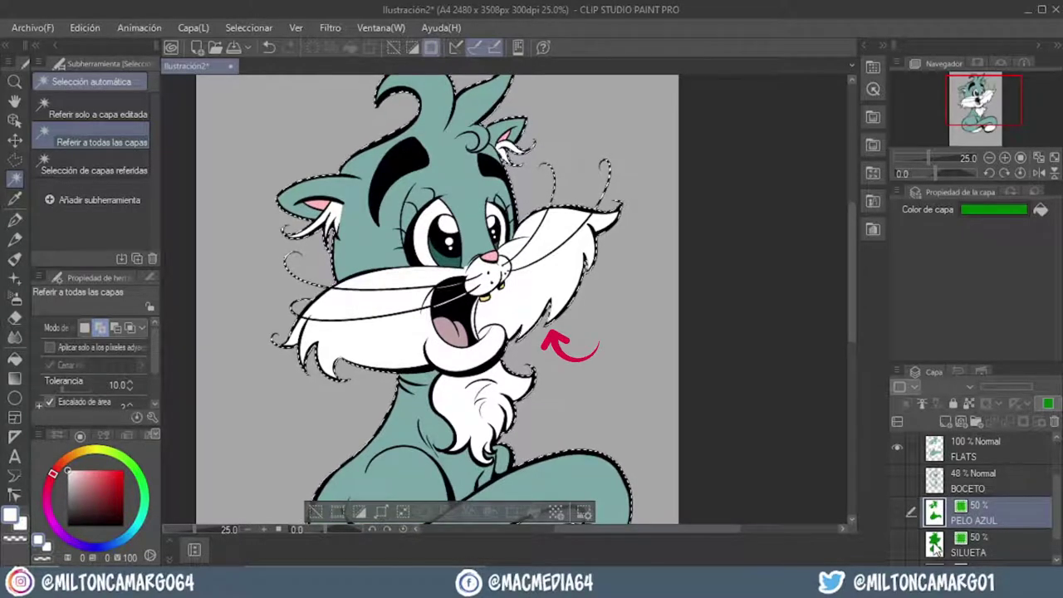
pyautogui.hotkey('ctrl', 'd')
pyautogui.keyDown('ctrl'); pyautogui.click(934, 512); pyautogui.keyUp('ctrl')
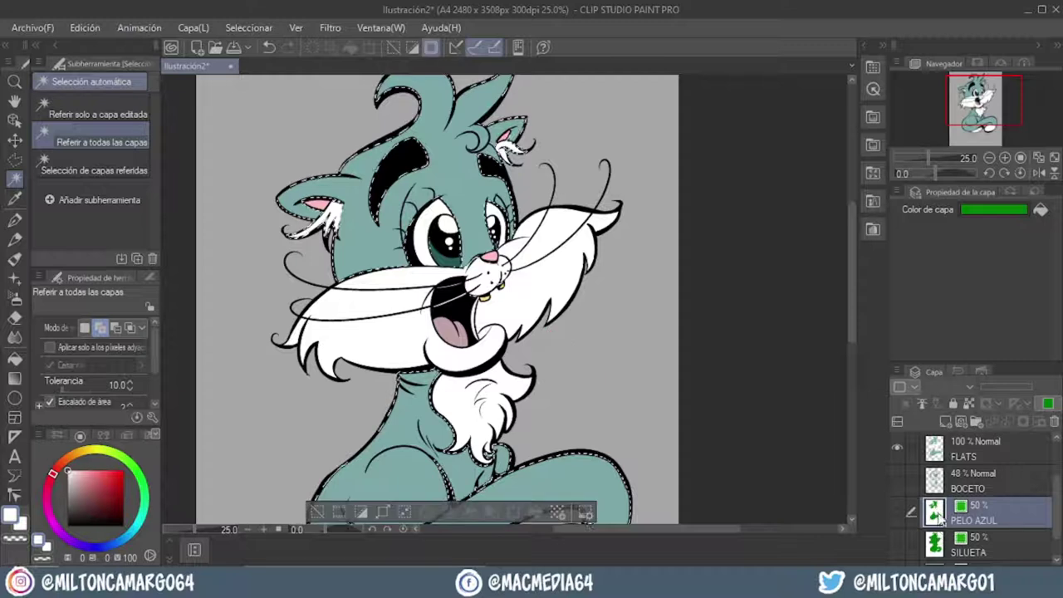
pyautogui.hotkey('ctrl', 'h')
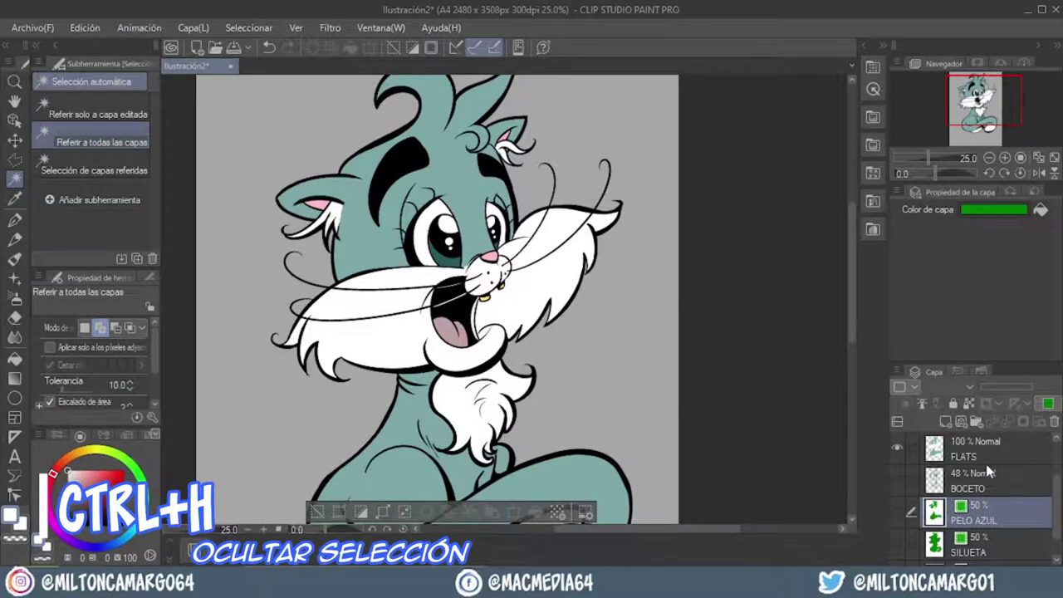
pyautogui.scroll(1, 988, 465)
pyautogui.click(983, 438)
pyautogui.scroll(1, 984, 465)
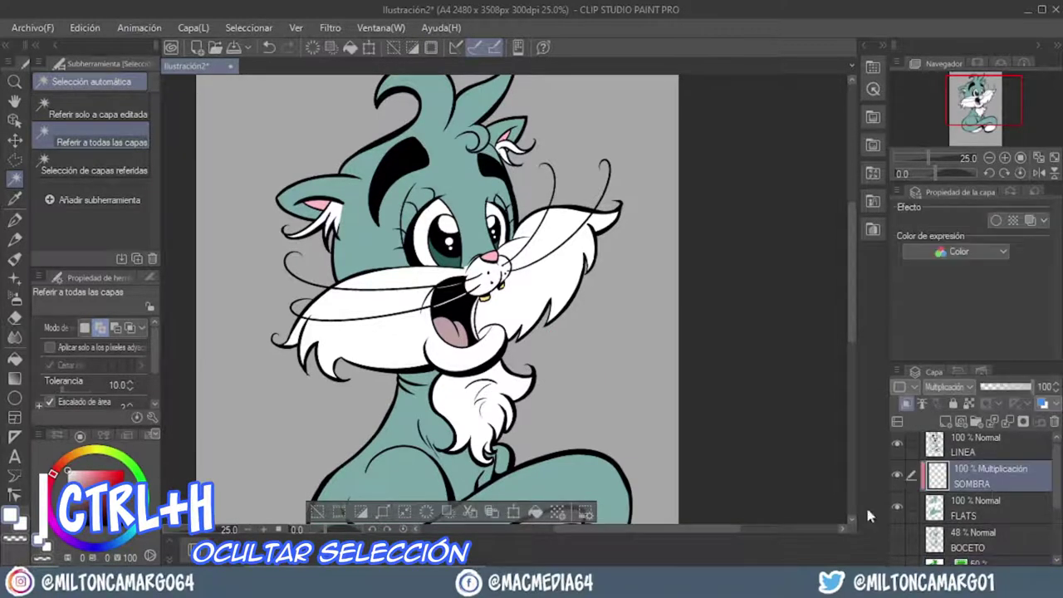
# With the soft airbrush and the sampled teal fur colour, shade the cat's cheeks.
pyautogui.click(15, 296)
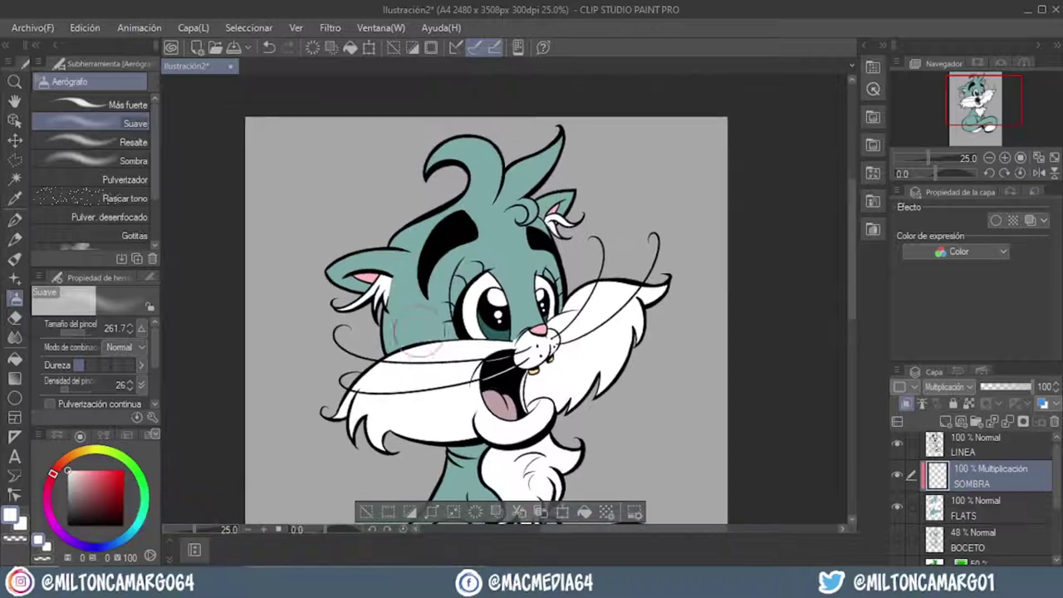
pyautogui.scroll(1, 406, 311)
pyautogui.keyDown('alt'); pyautogui.click(406, 311); pyautogui.keyUp('alt')
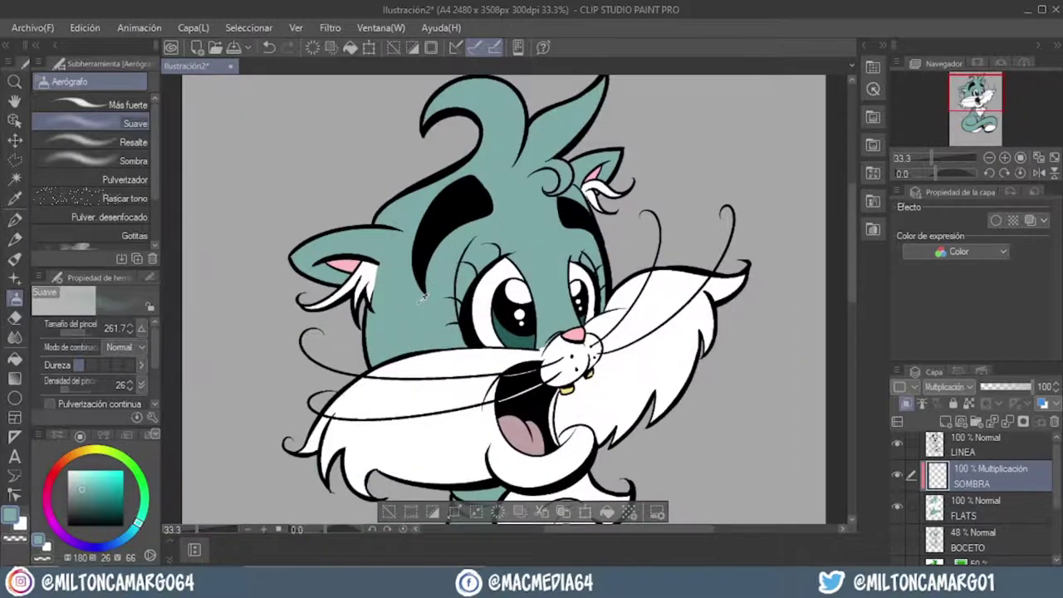
pyautogui.moveTo(498, 315); pyautogui.dragTo(458, 315)
pyautogui.moveTo(332, 316); pyautogui.dragTo(374, 398)
pyautogui.moveTo(374, 349)
pyautogui.mouseDown()
pyautogui.moveTo(428, 286)
pyautogui.moveTo(481, 266)
pyautogui.moveTo(515, 312)
pyautogui.moveTo(544, 249)
pyautogui.mouseUp()
# Airbrush darker teal across the forehead, body under the neck and belly, and the tail.
pyautogui.scroll(1, 502, 242)
pyautogui.moveTo(539, 150)
pyautogui.mouseDown()
pyautogui.moveTo(415, 249)
pyautogui.moveTo(349, 328)
pyautogui.mouseUp()
pyautogui.scroll(-3, 373, 349)
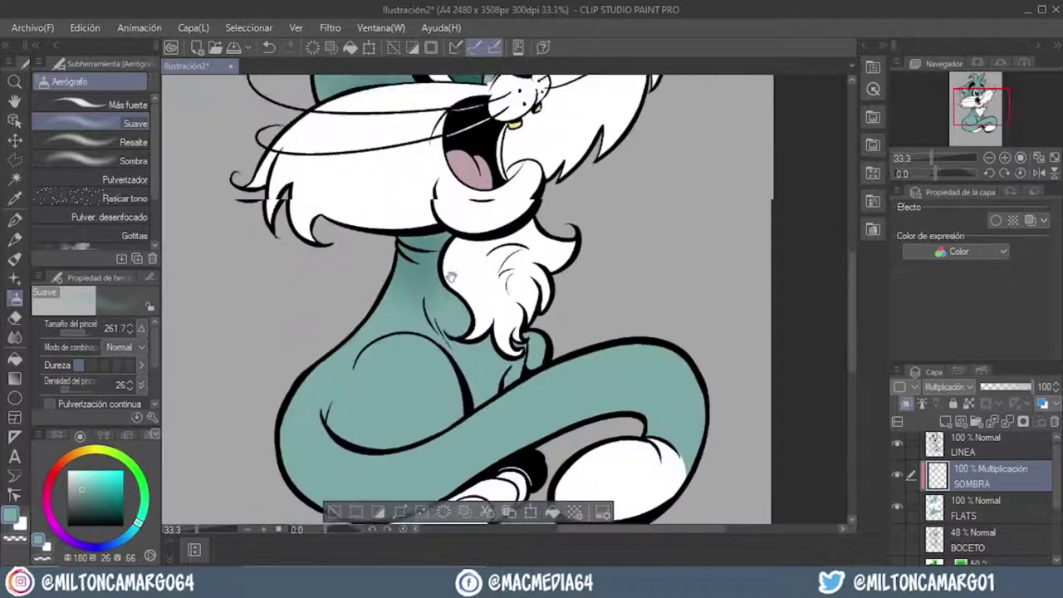
pyautogui.scroll(-2, 431, 365)
pyautogui.moveTo(440, 386)
pyautogui.mouseDown()
pyautogui.moveTo(341, 357)
pyautogui.moveTo(452, 377)
pyautogui.mouseUp()
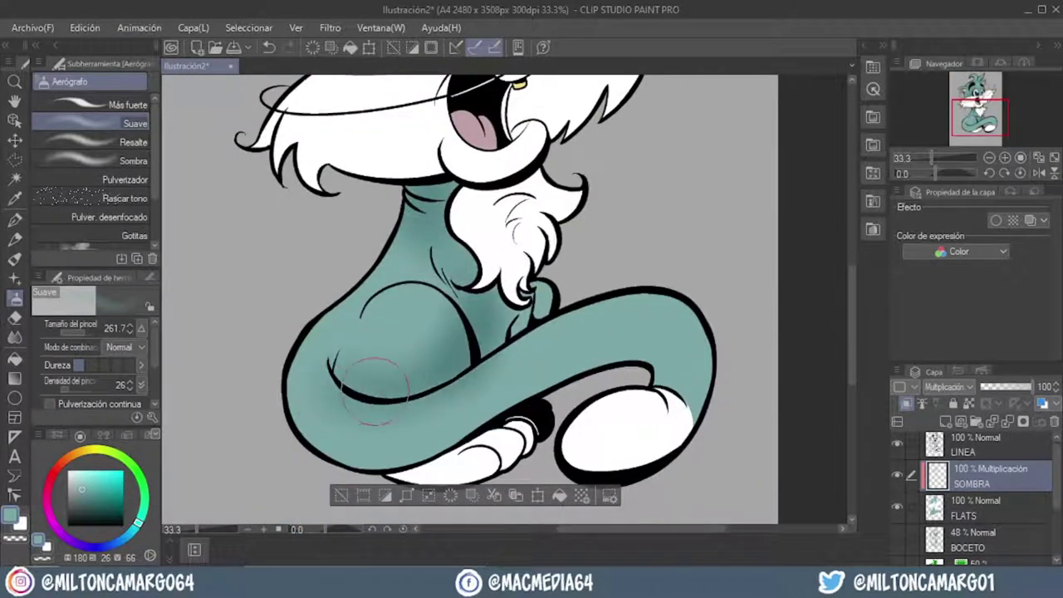
pyautogui.scroll(-1, 376, 390)
pyautogui.moveTo(274, 324)
pyautogui.mouseDown()
pyautogui.moveTo(373, 349)
pyautogui.moveTo(556, 287)
pyautogui.moveTo(664, 290)
pyautogui.mouseUp()
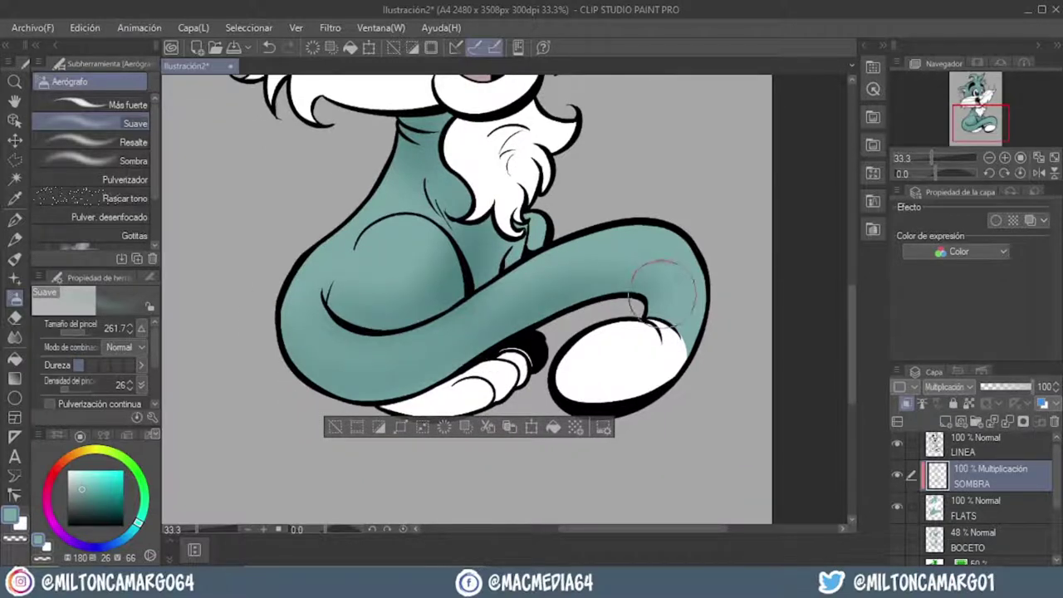
pyautogui.moveTo(283, 349); pyautogui.dragTo(457, 386)
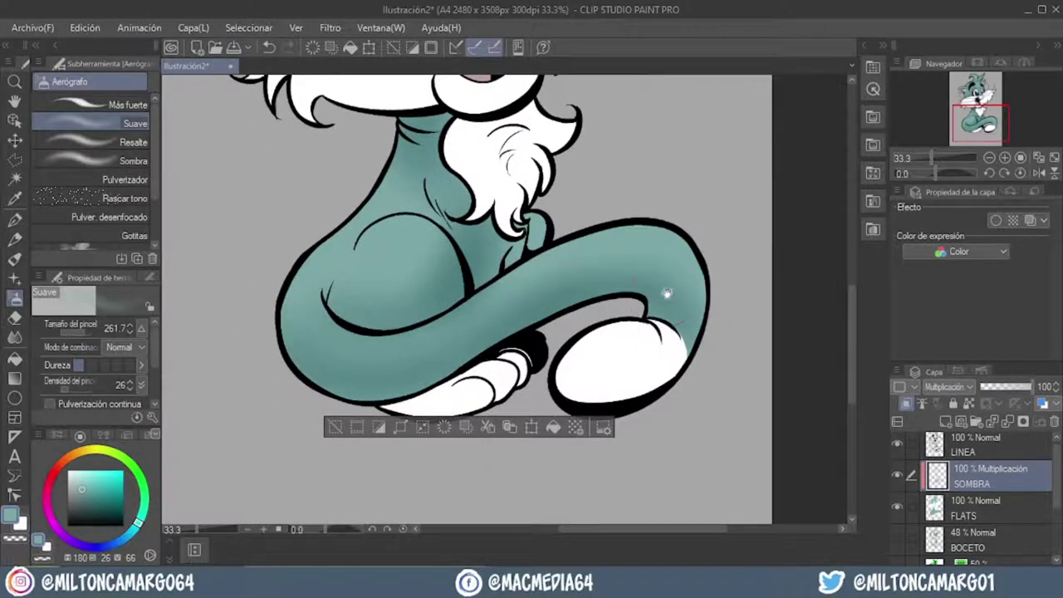
# Switch to the Pen tool and bring up its Marker brush group.
pyautogui.scroll(3, 581, 316)
pyautogui.scroll(2, 531, 316)
pyautogui.scroll(1, 498, 265)
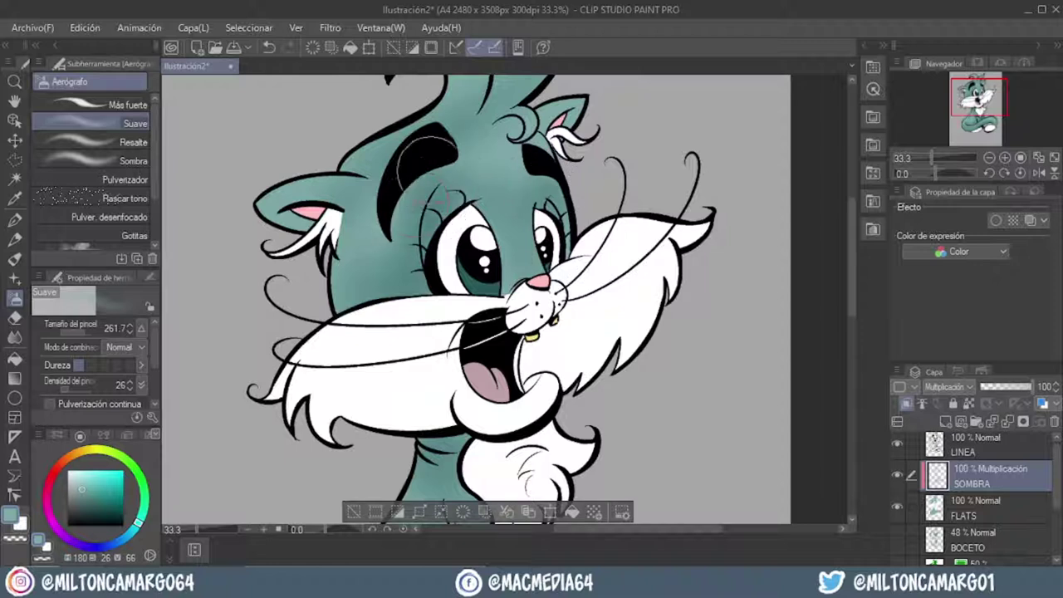
pyautogui.scroll(2, 425, 184)
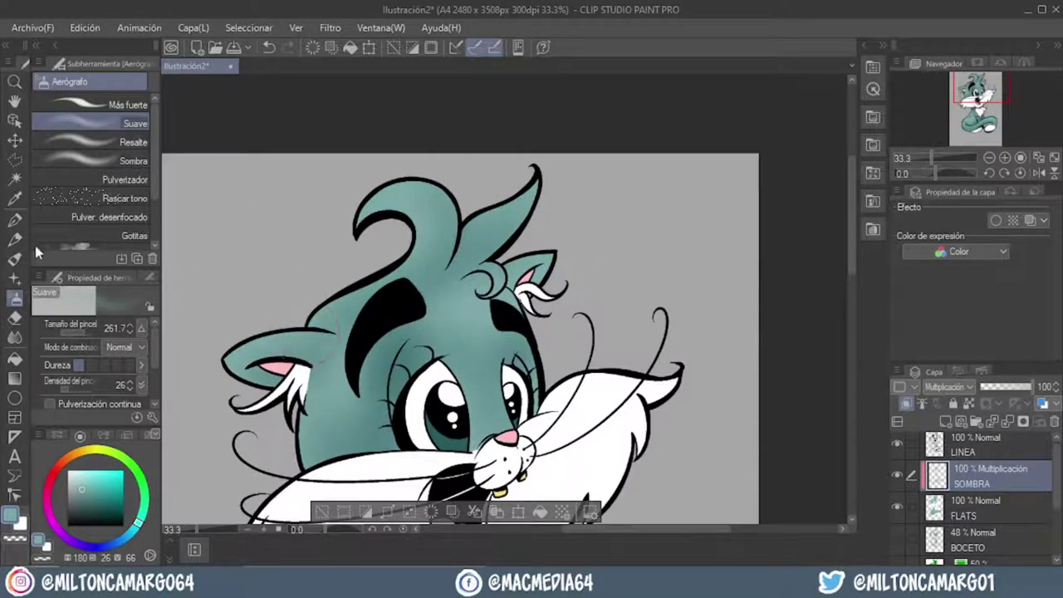
pyautogui.click(14, 220)
pyautogui.click(73, 101)
# With the flat-tip marker, paint dark shading strokes along the inner curve of the head tuft.
pyautogui.click(106, 240)
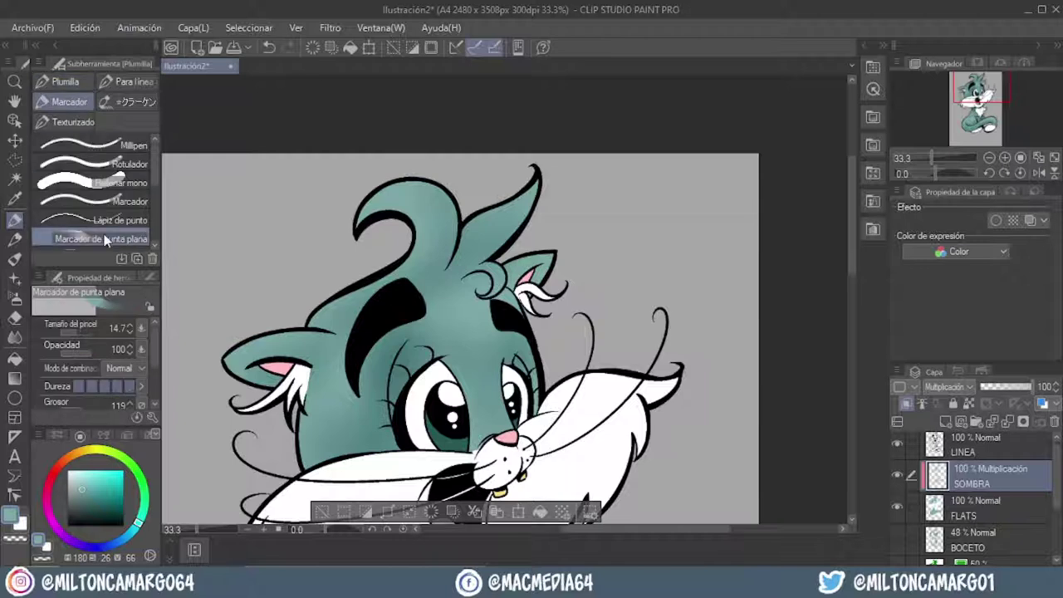
pyautogui.scroll(2, 431, 225)
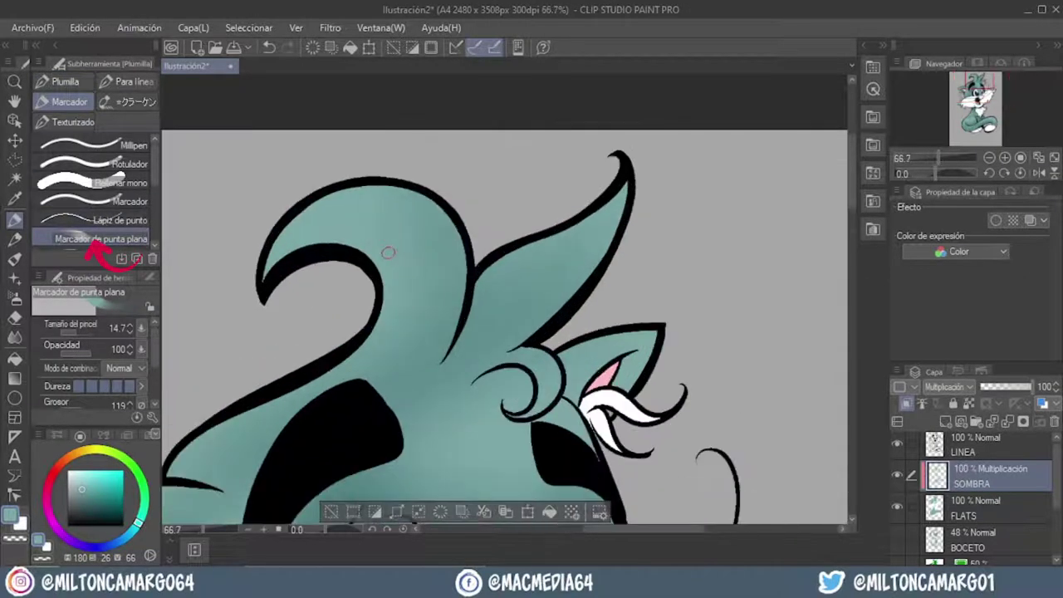
pyautogui.scroll(2, 398, 249)
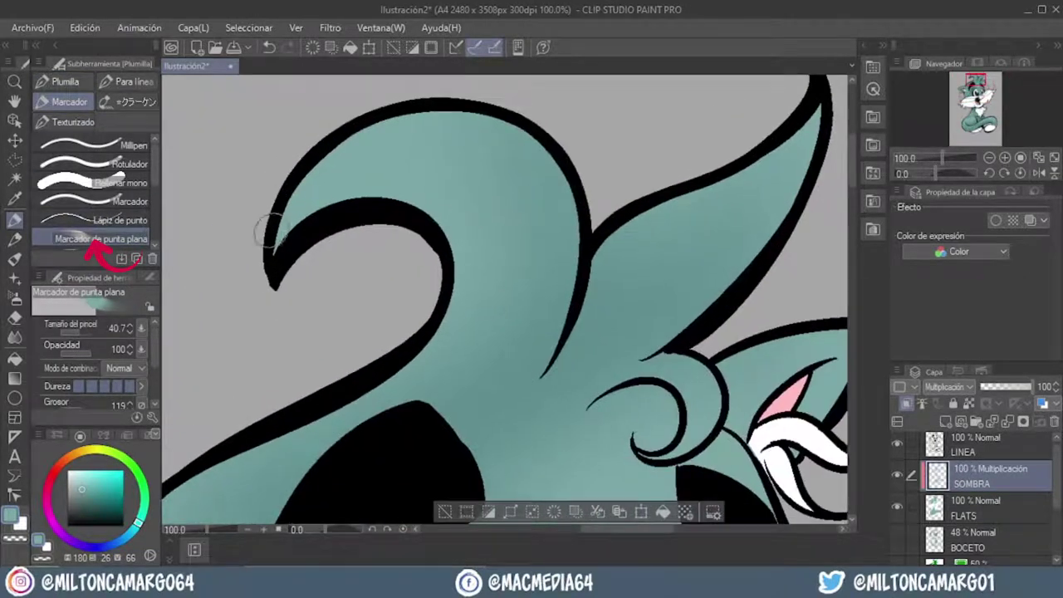
pyautogui.moveTo(286, 223); pyautogui.dragTo(465, 386)
pyautogui.hotkey('ctrl', 'z')
pyautogui.moveTo(278, 212)
pyautogui.mouseDown()
pyautogui.moveTo(369, 178)
pyautogui.moveTo(465, 304)
pyautogui.mouseUp()
pyautogui.moveTo(438, 230); pyautogui.dragTo(456, 365)
# Slightly shrink the marker and paint a darker shading stripe down the top of the head.
pyautogui.scroll(-2, 471, 279)
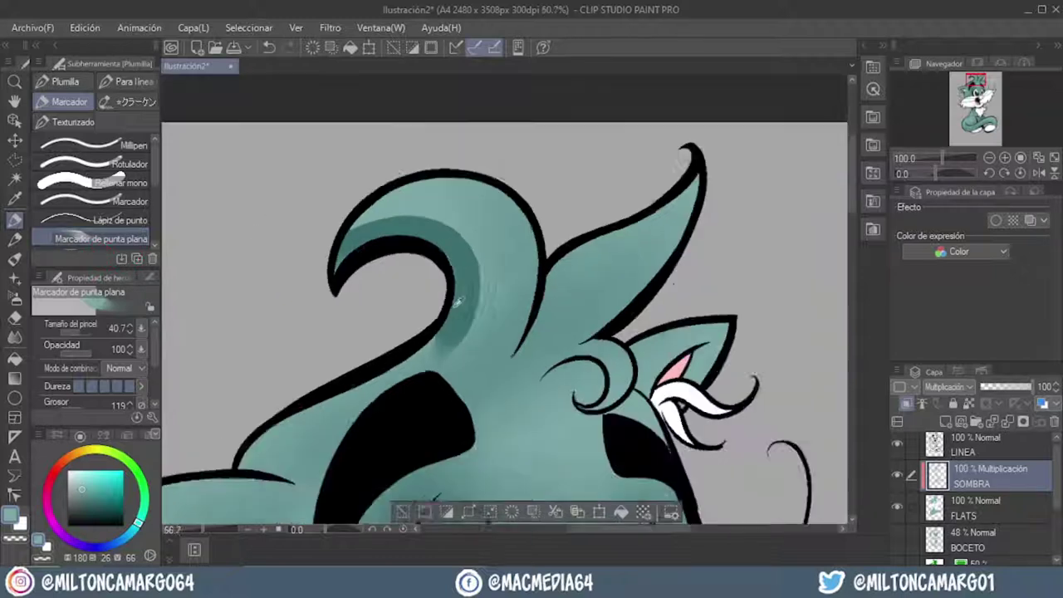
pyautogui.scroll(1, 472, 278)
pyautogui.moveTo(830, 373)
pyautogui.mouseDown()
pyautogui.moveTo(616, 326)
pyautogui.moveTo(357, 192)
pyautogui.mouseUp()
pyautogui.scroll(-1, 486, 244)
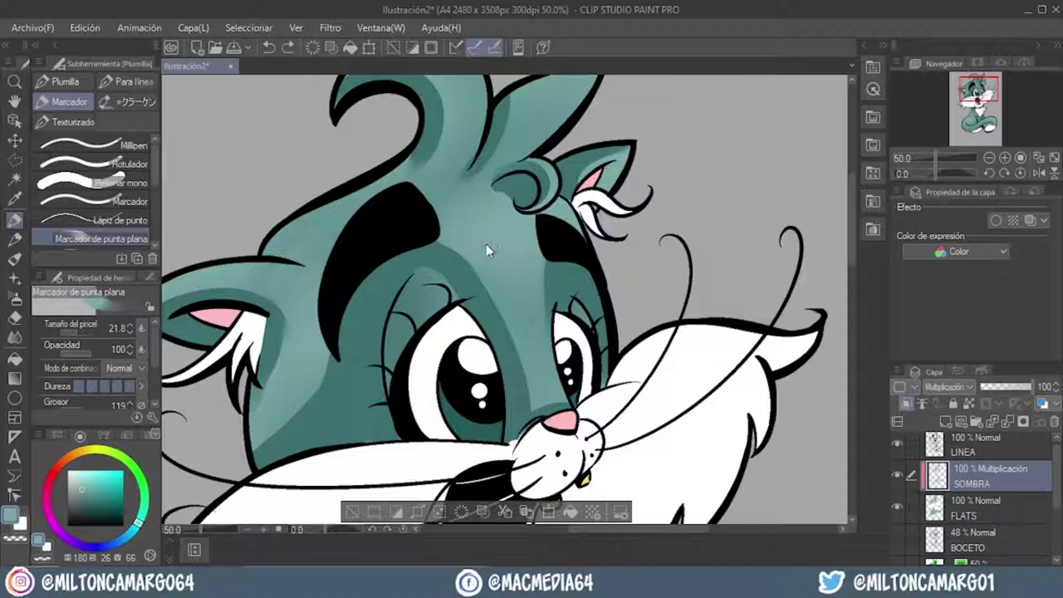
pyautogui.press('[')
pyautogui.moveTo(477, 176)
pyautogui.mouseDown()
pyautogui.moveTo(511, 252)
pyautogui.moveTo(423, 181)
pyautogui.mouseUp()
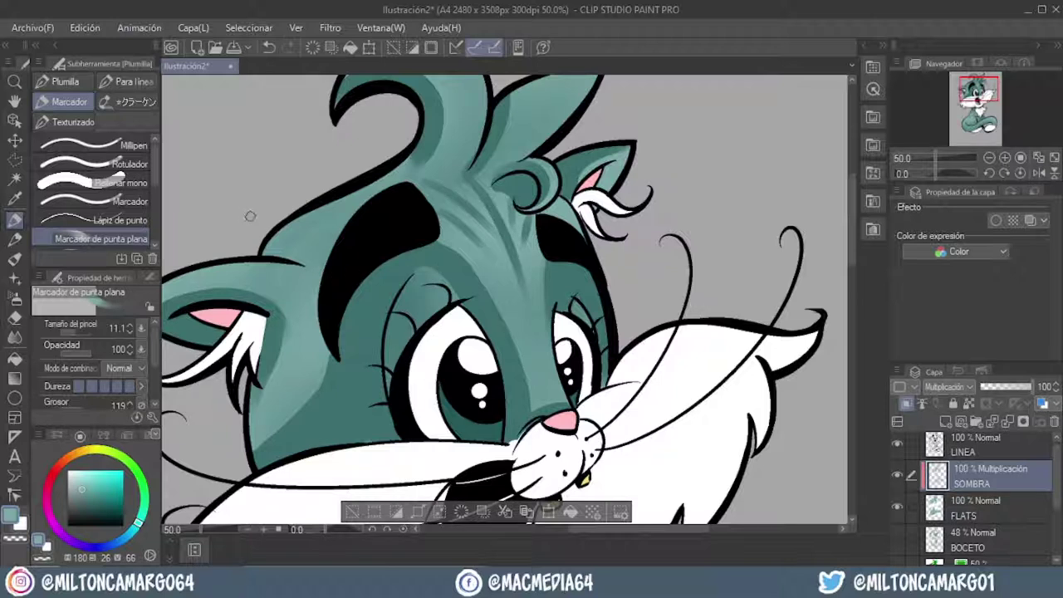
# Pick the Blend tool's Punta del dedo smudge and move to the cat's chin area.
pyautogui.press('j')
pyautogui.click(116, 170)
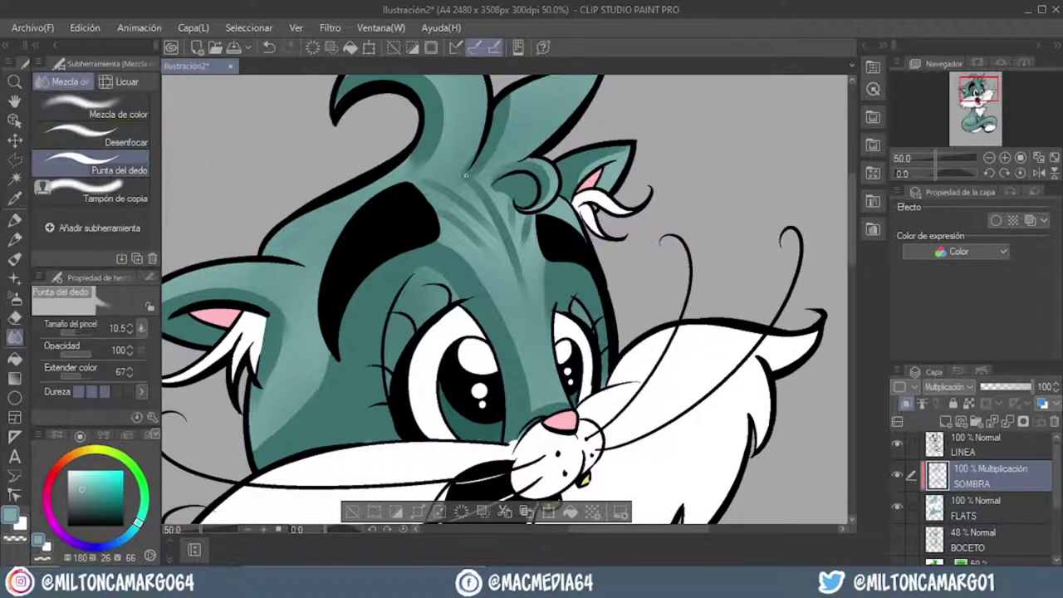
pyautogui.scroll(2, 459, 202)
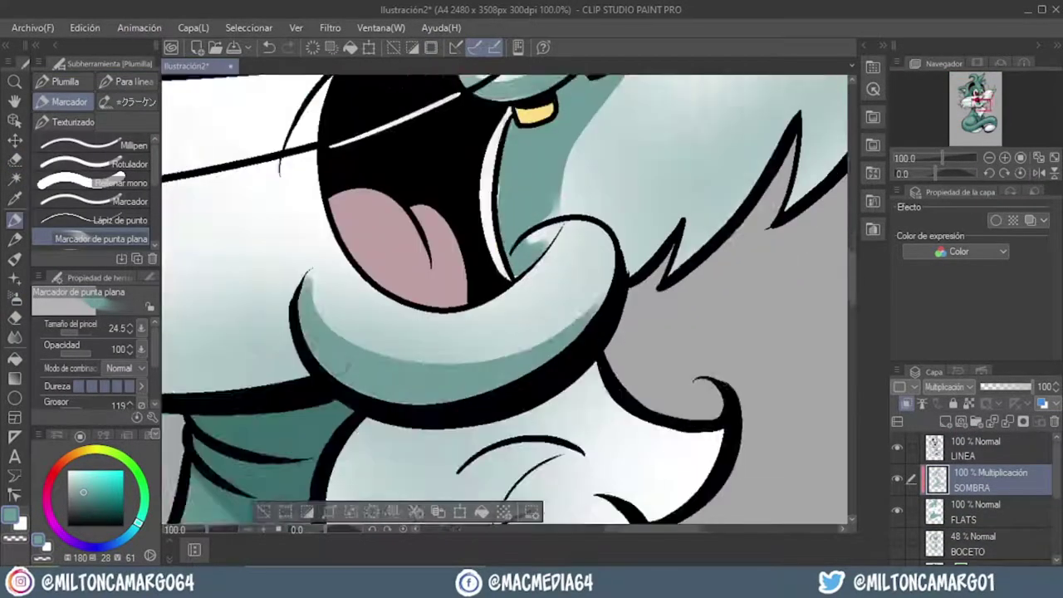
pyautogui.moveTo(484, 264); pyautogui.dragTo(540, 390)
pyautogui.scroll(2, 540, 389)
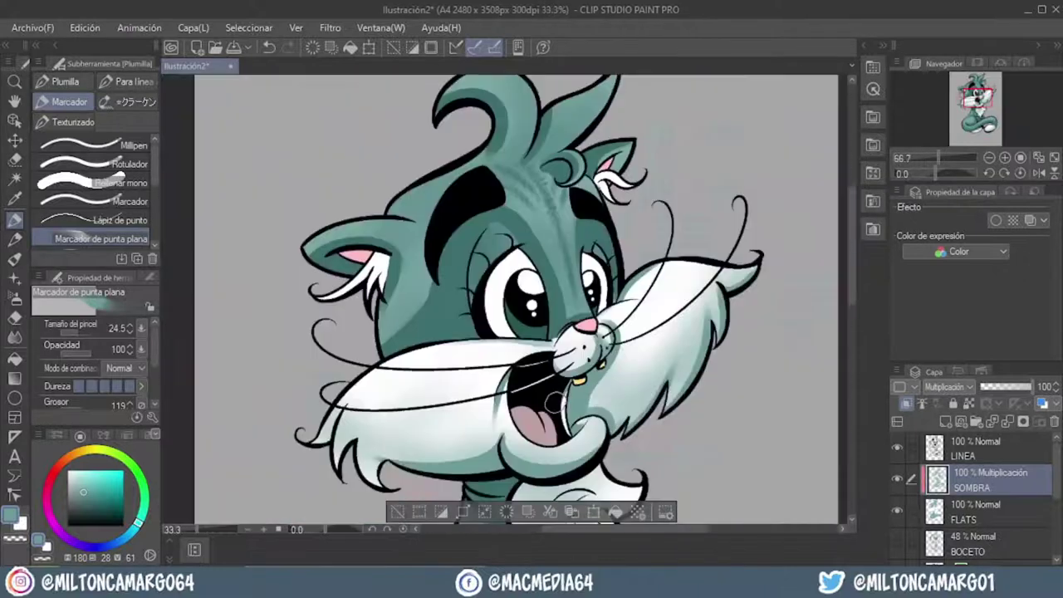
pyautogui.scroll(-2, 702, 254)
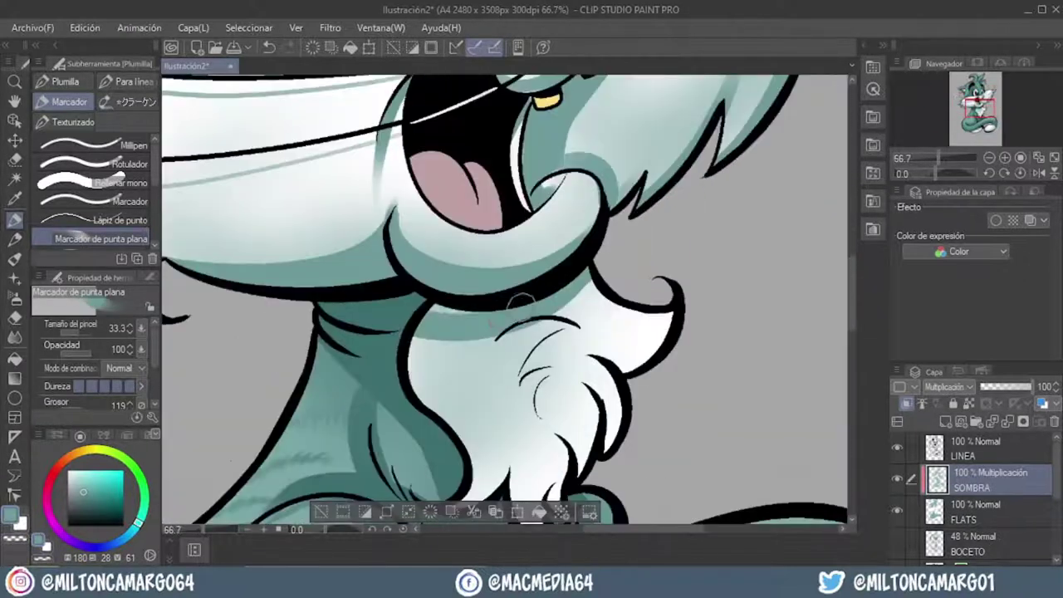
# Work over the chest fur and paw, select the eye whites with Auto Select, and return to the pen.
pyautogui.moveTo(702, 254); pyautogui.dragTo(631, 133)
pyautogui.scroll(3, 618, 288)
pyautogui.scroll(-3, 619, 288)
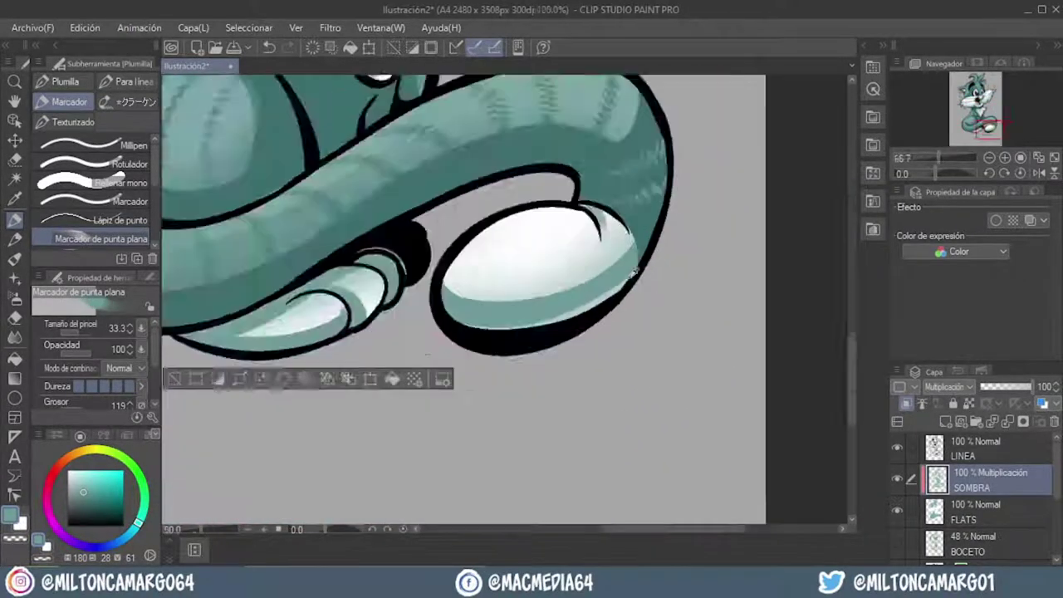
pyautogui.moveTo(618, 289); pyautogui.dragTo(465, 207)
pyautogui.press('w')
pyautogui.keyDown('shift'); pyautogui.click(449, 233); pyautogui.keyUp('shift')
pyautogui.press('p')
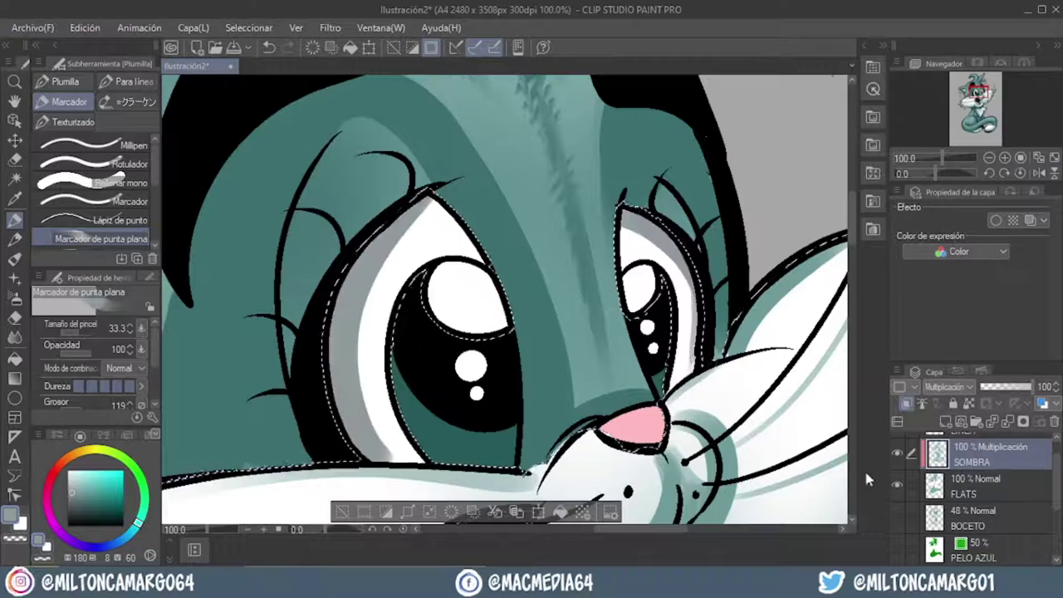
pyautogui.scroll(5, 462, 202)
pyautogui.moveTo(531, 344); pyautogui.dragTo(508, 309)
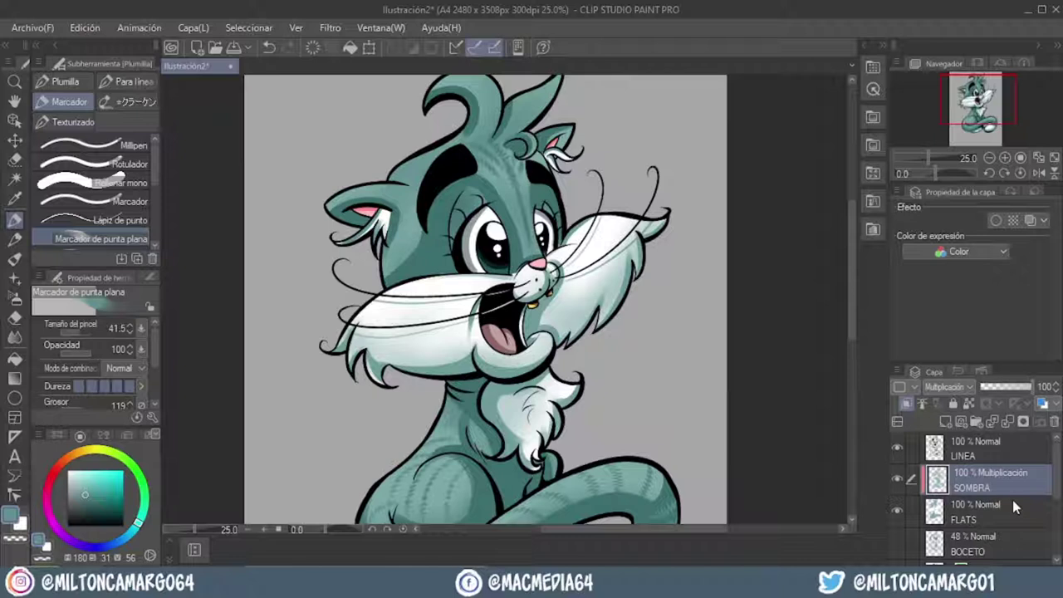
# Add a normal layer named VELDURAS above SOMBRA and choose red on the colour wheel.
pyautogui.click(945, 422)
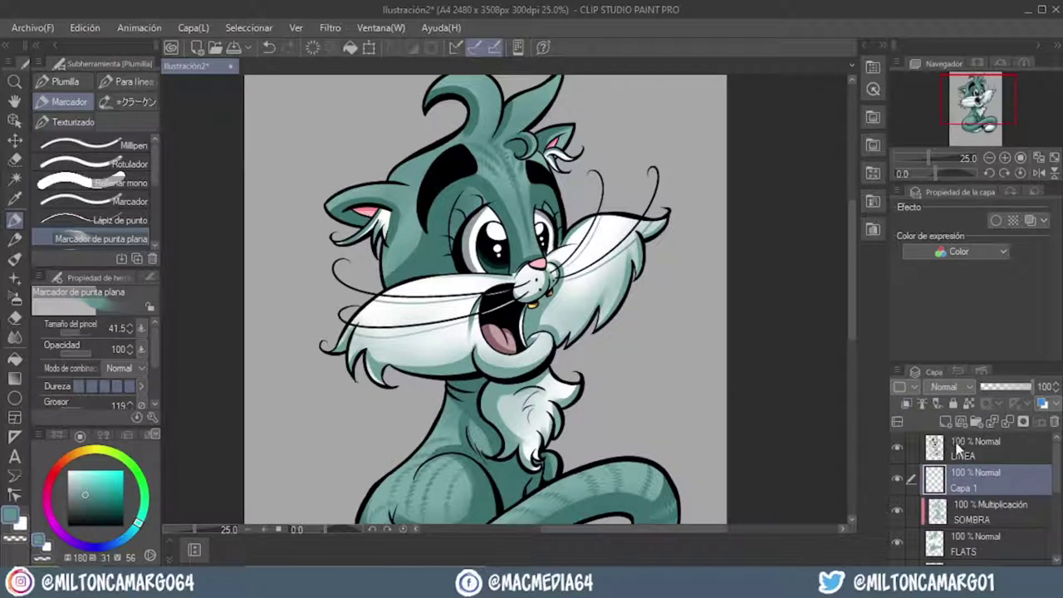
pyautogui.moveTo(965, 463); pyautogui.dragTo(967, 468)
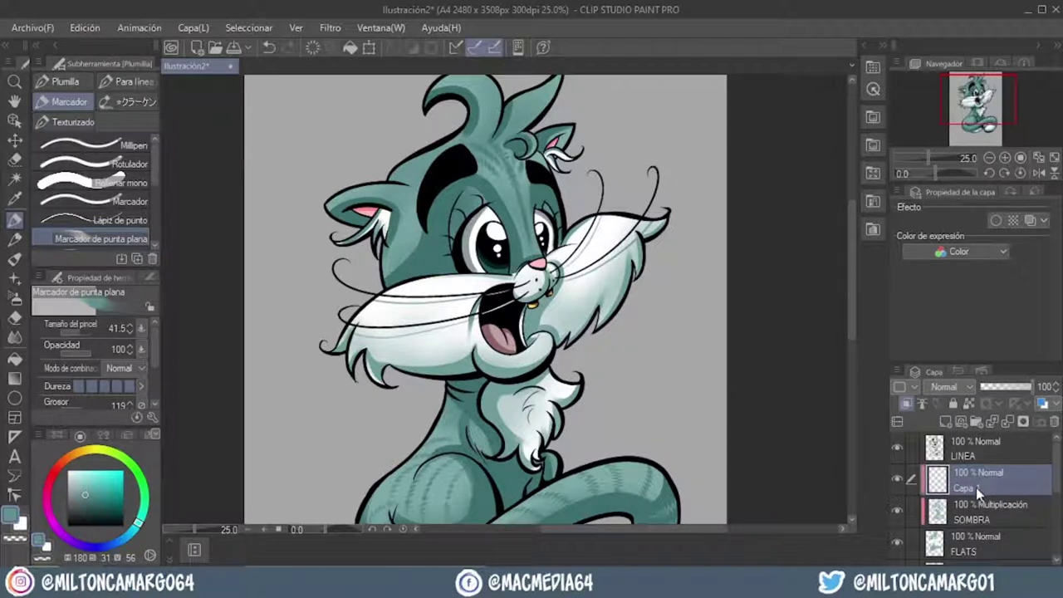
pyautogui.doubleClick(977, 495)
pyautogui.write('VELDURAS')
pyautogui.click(52, 478)
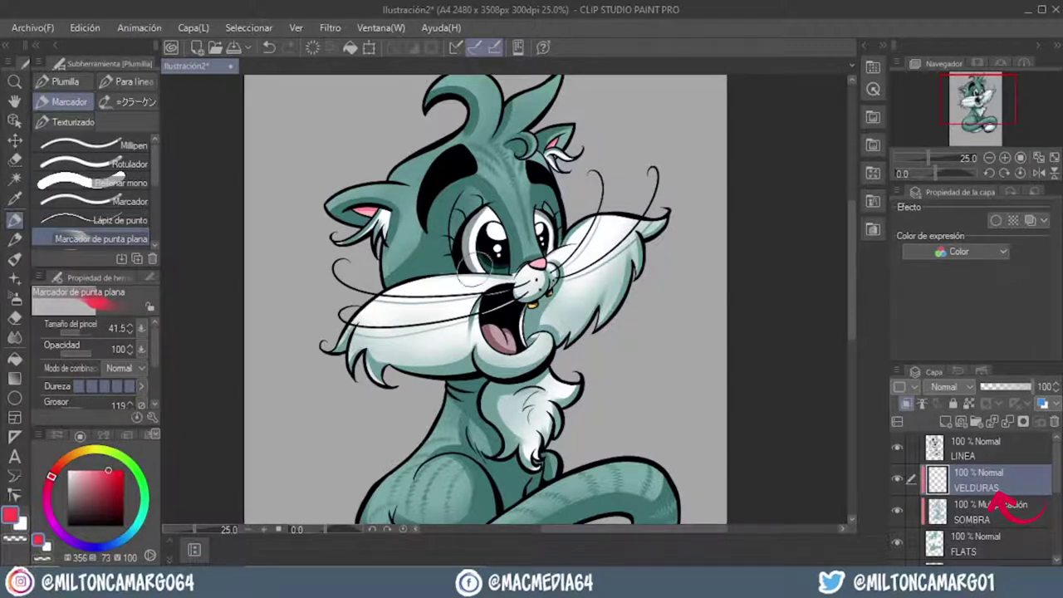
pyautogui.scroll(2, 549, 275)
# Load the white fur area from the PELO BLANCO thumbnail as a selection.
pyautogui.scroll(-1, 936, 521)
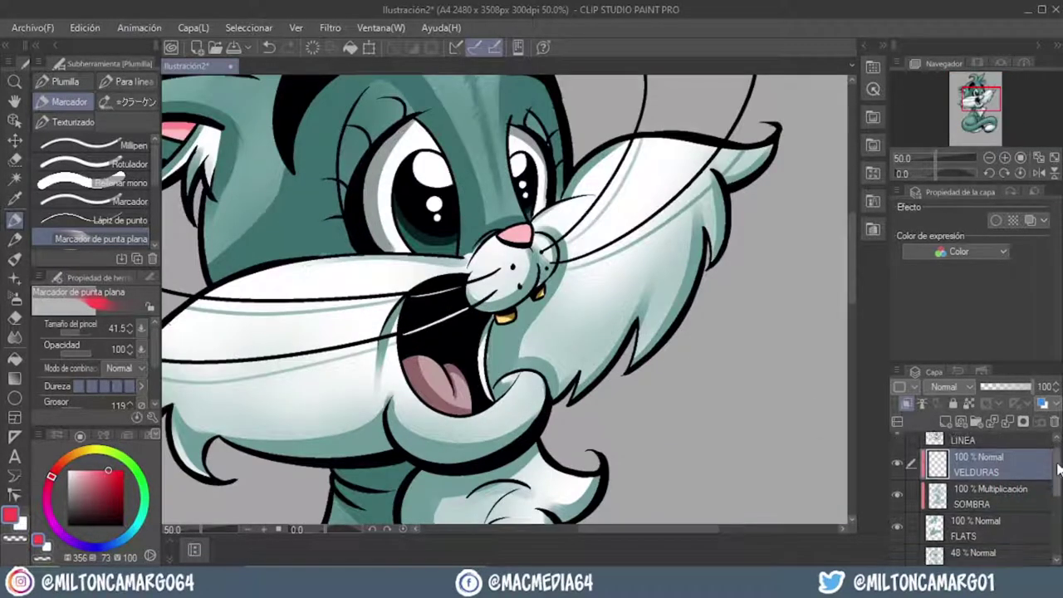
pyautogui.scroll(-2, 936, 521)
pyautogui.scroll(-2, 936, 521)
pyautogui.keyDown('ctrl'); pyautogui.click(933, 515); pyautogui.keyUp('ctrl')
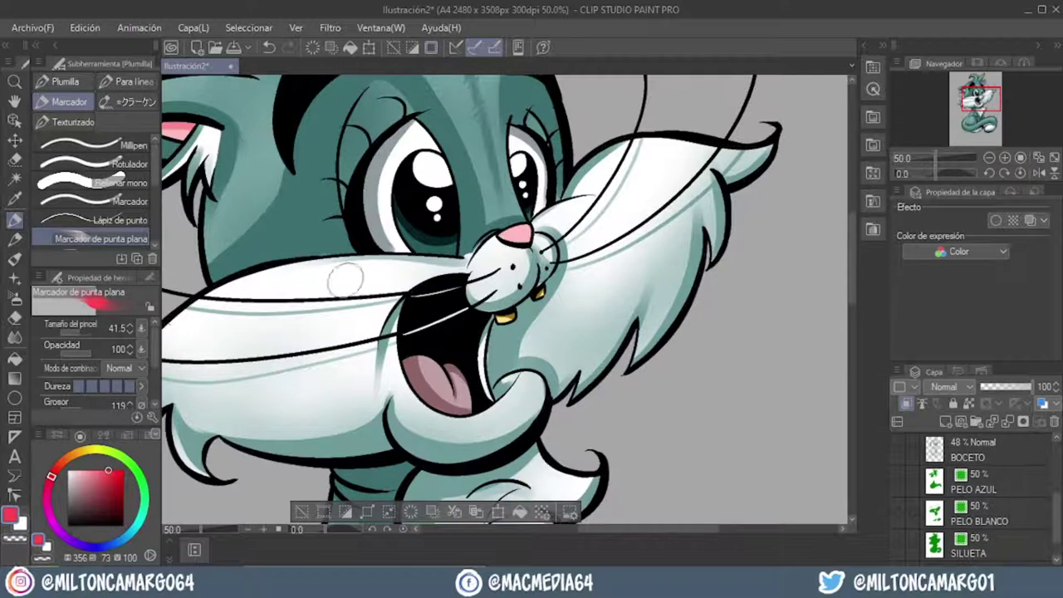
pyautogui.scroll(2, 523, 282)
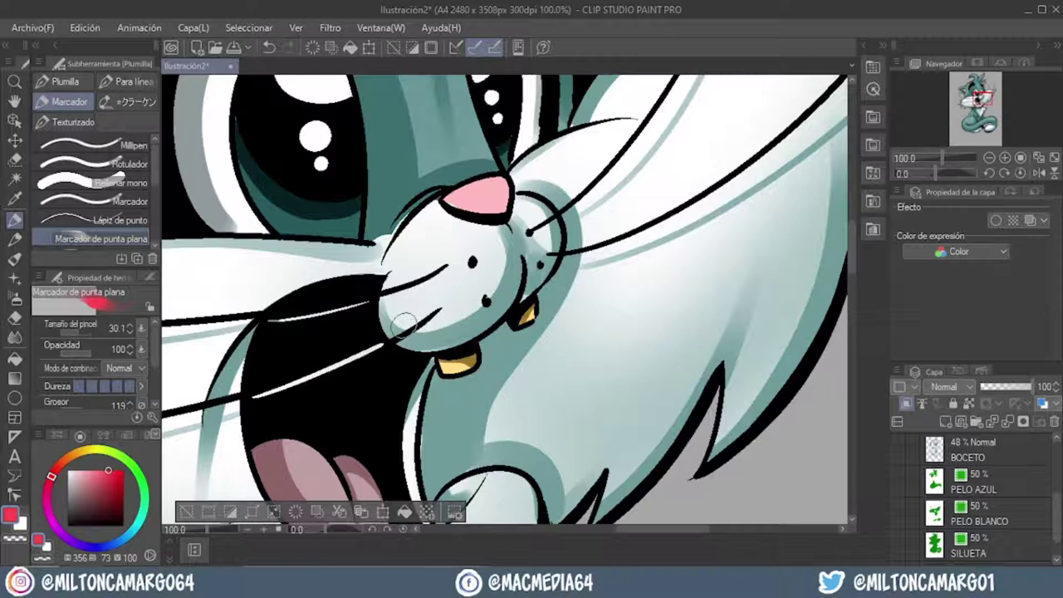
# Paint red marker blush strokes around the nose, cheeks and lower muzzle.
pyautogui.moveTo(390, 328); pyautogui.dragTo(490, 286)
pyautogui.moveTo(498, 237); pyautogui.dragTo(465, 315)
pyautogui.moveTo(498, 265); pyautogui.dragTo(421, 292)
pyautogui.moveTo(348, 319); pyautogui.dragTo(531, 292)
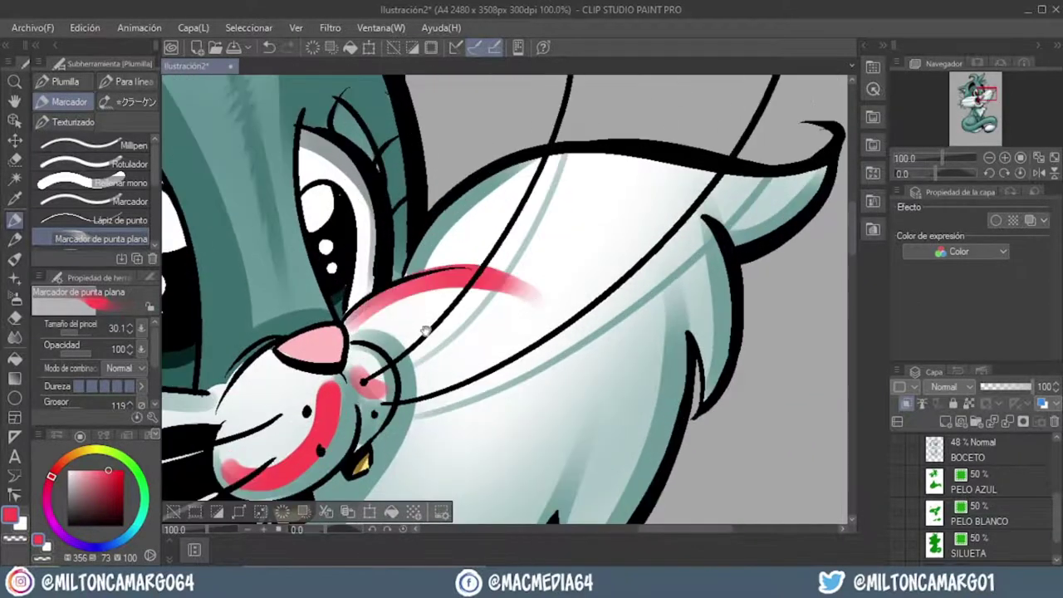
pyautogui.moveTo(315, 386); pyautogui.dragTo(403, 336)
pyautogui.moveTo(297, 357)
pyautogui.mouseDown()
pyautogui.moveTo(339, 294)
pyautogui.moveTo(365, 382)
pyautogui.mouseUp()
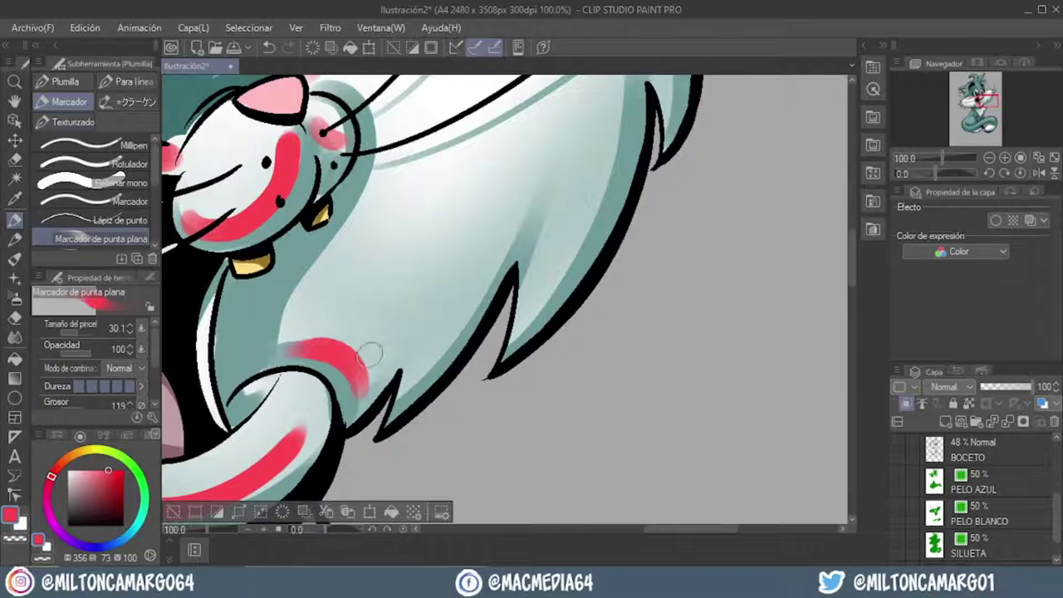
# Paint two red stripes across the cat's foot.
pyautogui.scroll(-3, 495, 355)
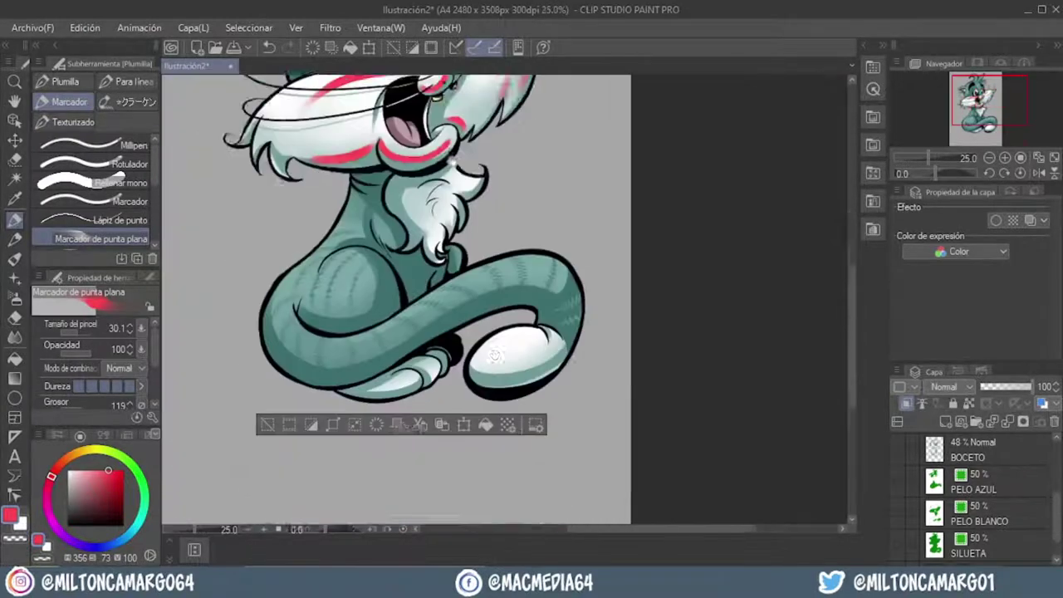
pyautogui.scroll(3, 495, 355)
pyautogui.moveTo(408, 252); pyautogui.dragTo(526, 266)
pyautogui.scroll(-2, 514, 266)
pyautogui.scroll(3, 374, 305)
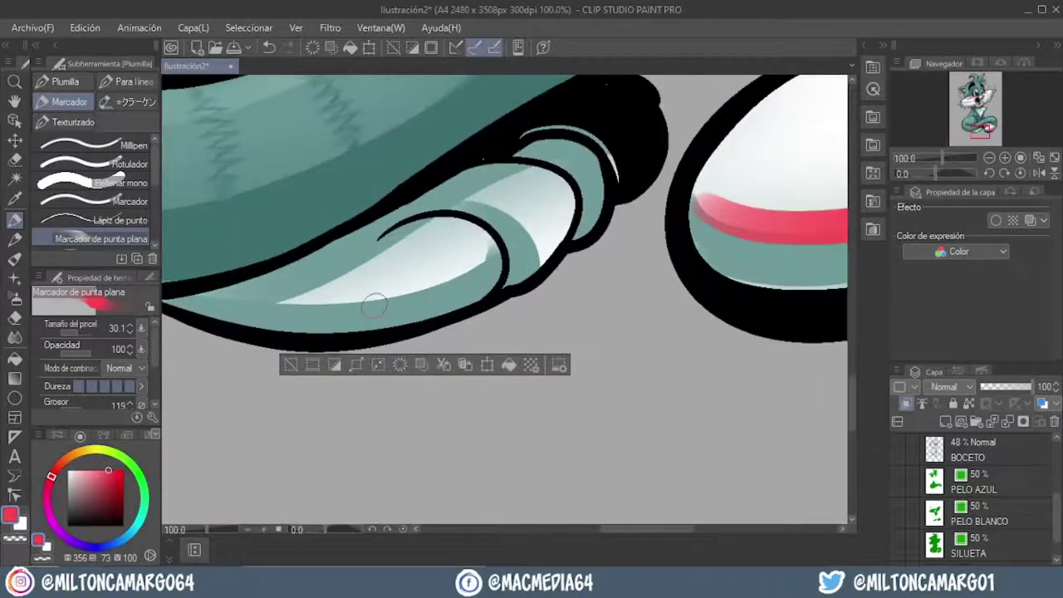
pyautogui.moveTo(373, 305); pyautogui.dragTo(482, 274)
pyautogui.scroll(-3, 415, 290)
pyautogui.scroll(-2, 465, 274)
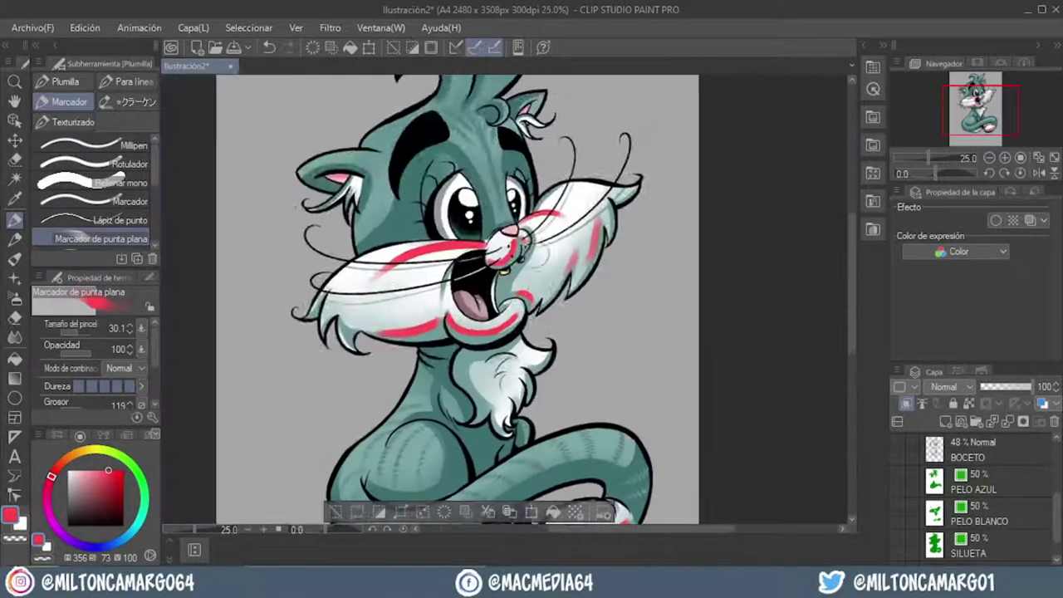
pyautogui.scroll(3, 460, 222)
# With Blend > Desenfocar, blur the upper cheek, under-muzzle and left cheek reds into pink.
pyautogui.press('j')
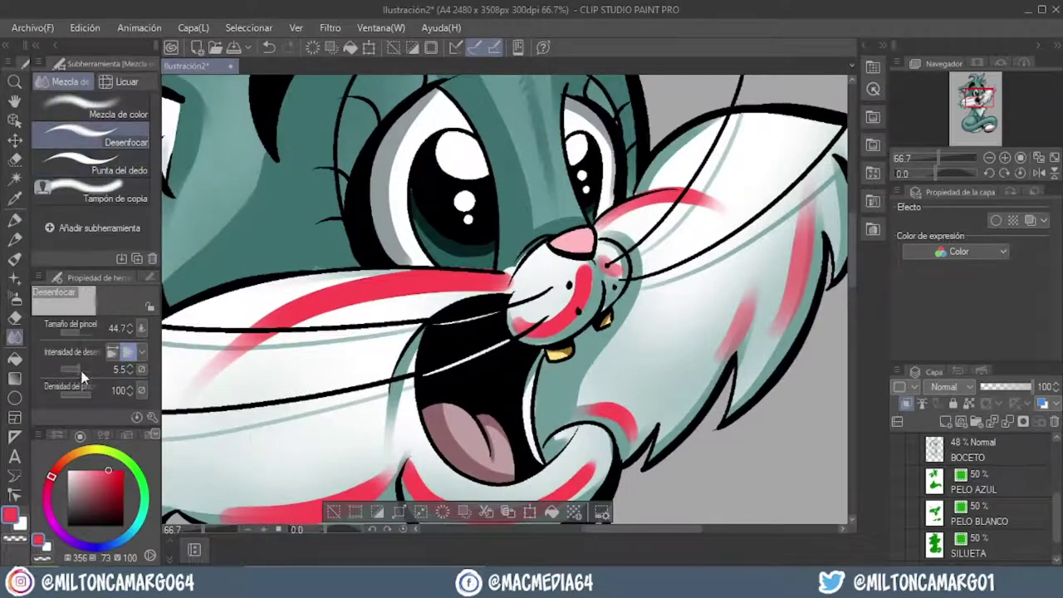
pyautogui.scroll(1, 722, 225)
pyautogui.moveTo(581, 232)
pyautogui.mouseDown()
pyautogui.moveTo(705, 182)
pyautogui.moveTo(572, 225)
pyautogui.mouseUp()
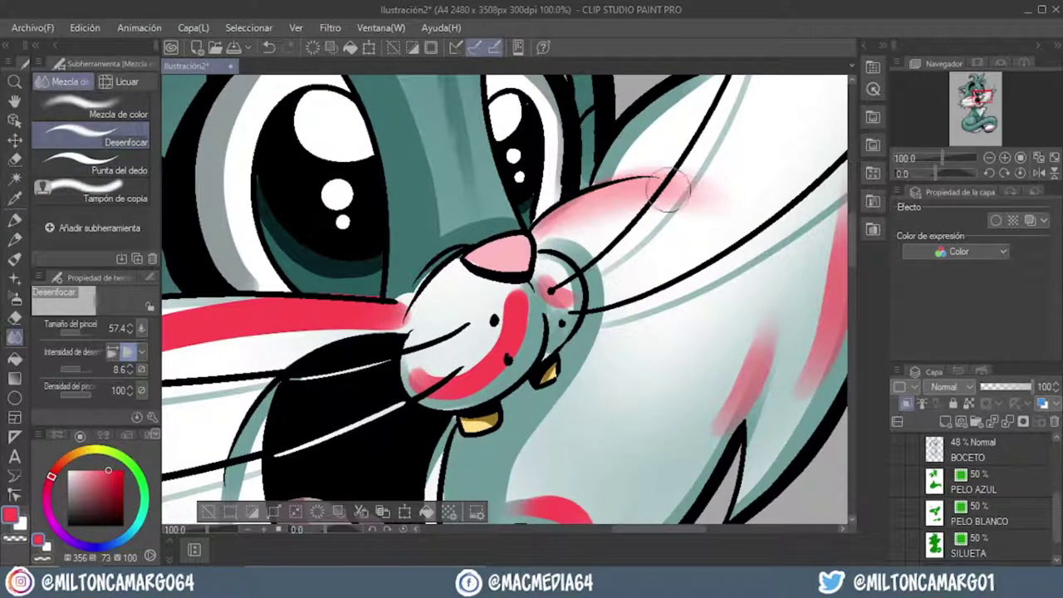
pyautogui.moveTo(490, 348); pyautogui.dragTo(474, 372)
pyautogui.moveTo(249, 349); pyautogui.dragTo(460, 303)
pyautogui.moveTo(207, 357)
pyautogui.mouseDown()
pyautogui.moveTo(448, 274)
pyautogui.moveTo(598, 274)
pyautogui.moveTo(549, 267)
pyautogui.moveTo(216, 365)
pyautogui.moveTo(639, 262)
pyautogui.mouseUp()
pyautogui.scroll(-2, 639, 261)
pyautogui.scroll(2, 578, 290)
# Blur the remaining blush at the cheek edge, upper and lower cheek, and left of the mouth.
pyautogui.moveTo(579, 290); pyautogui.dragTo(614, 241)
pyautogui.moveTo(614, 241); pyautogui.dragTo(556, 374)
pyautogui.moveTo(639, 216); pyautogui.dragTo(625, 340)
pyautogui.scroll(-2, 647, 215)
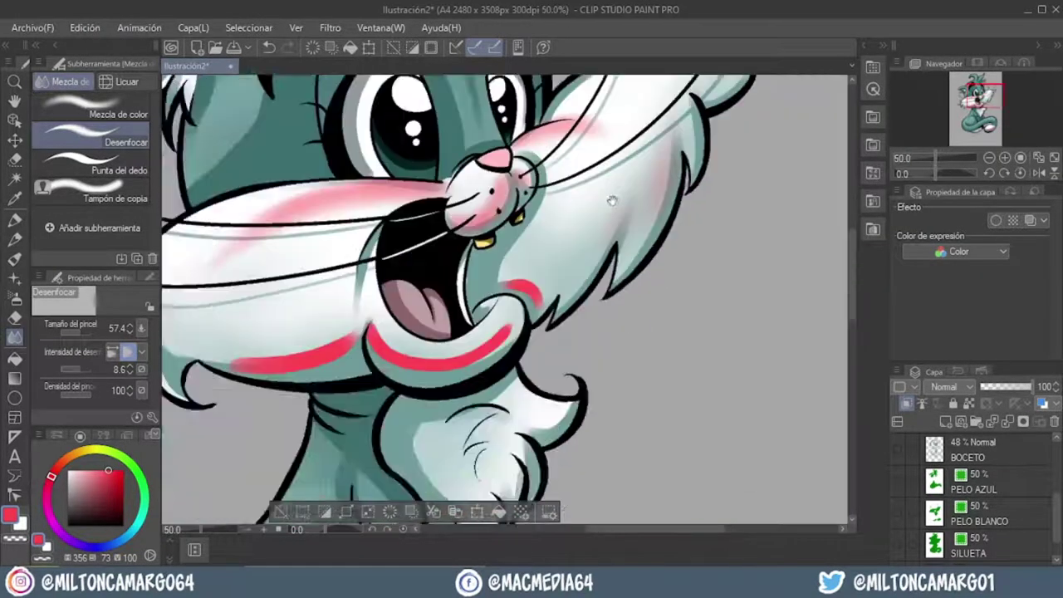
pyautogui.scroll(2, 508, 286)
pyautogui.scroll(-2, 537, 300)
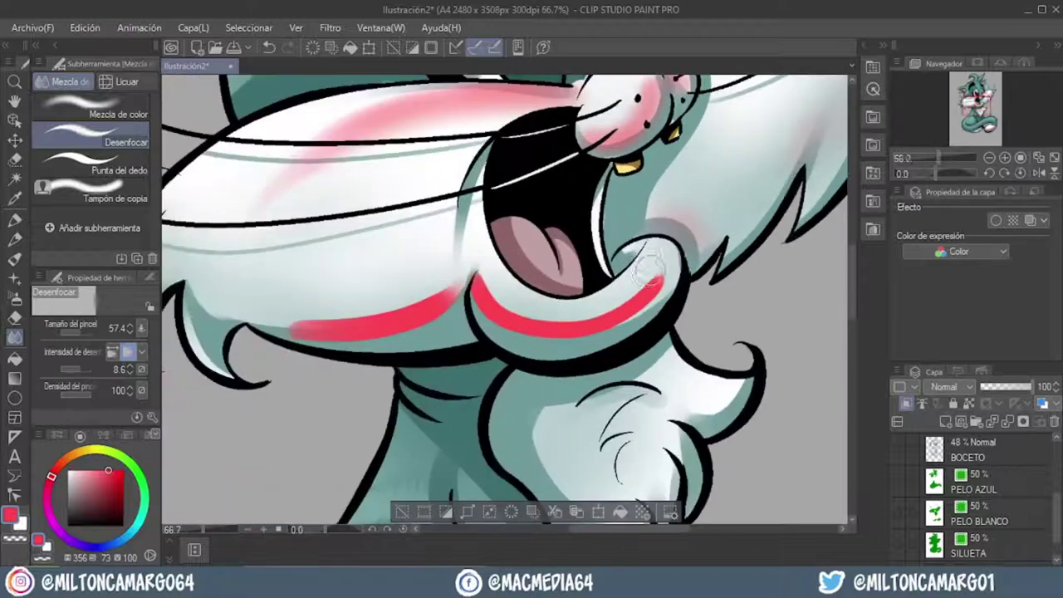
pyautogui.scroll(2, 648, 286)
pyautogui.moveTo(657, 284)
pyautogui.mouseDown()
pyautogui.moveTo(390, 299)
pyautogui.moveTo(496, 362)
pyautogui.moveTo(694, 315)
pyautogui.mouseUp()
pyautogui.moveTo(382, 315)
pyautogui.mouseDown()
pyautogui.moveTo(581, 274)
pyautogui.moveTo(398, 315)
pyautogui.mouseUp()
pyautogui.moveTo(522, 280); pyautogui.dragTo(558, 312)
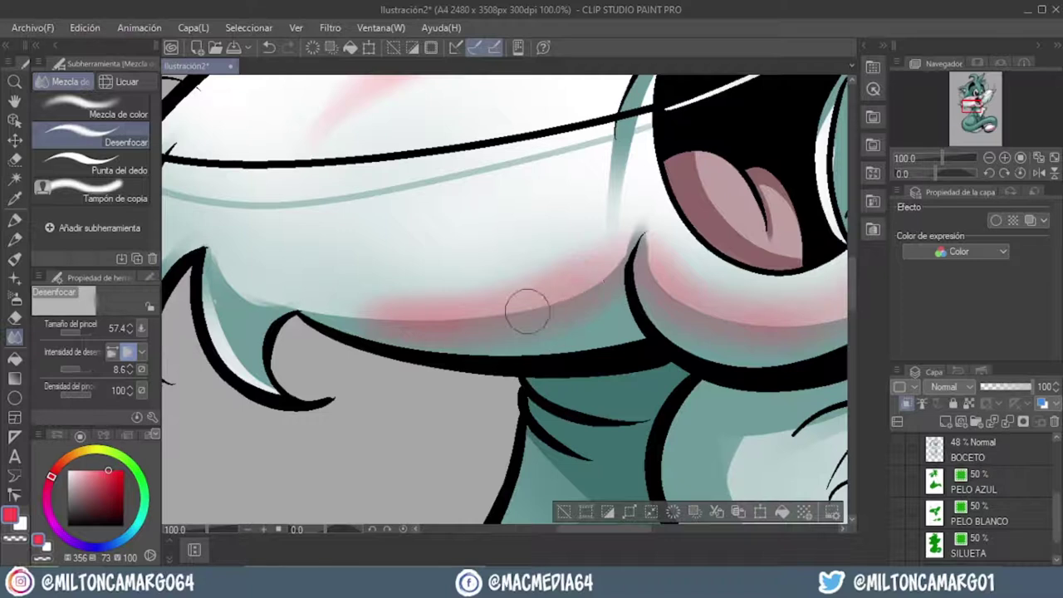
pyautogui.scroll(-2, 526, 311)
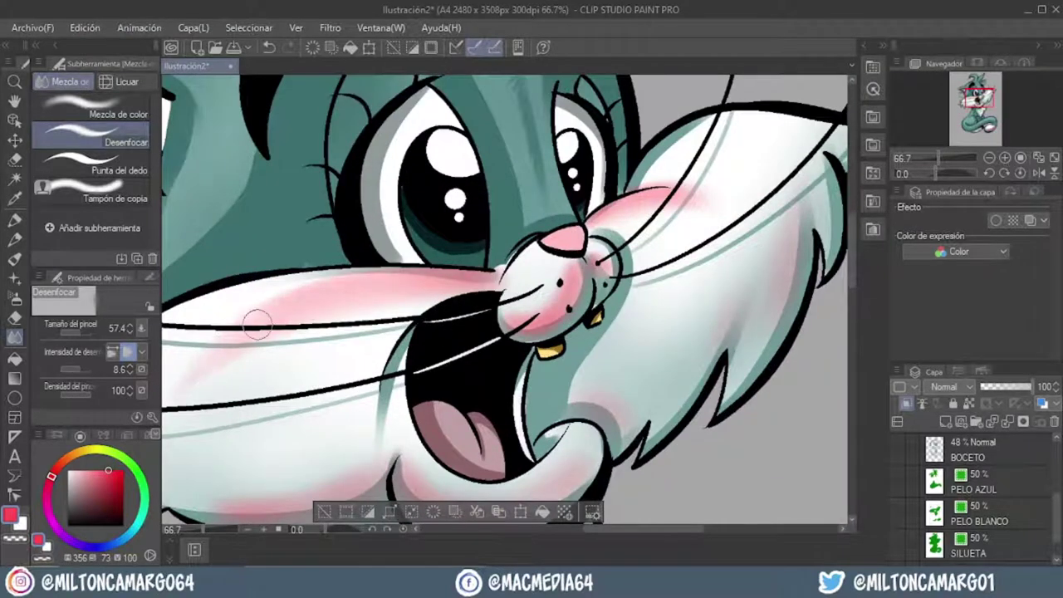
# Soften the red stripes on the foot and small toe, then reselect the SOMBRA layer.
pyautogui.moveTo(682, 202); pyautogui.dragTo(560, 256)
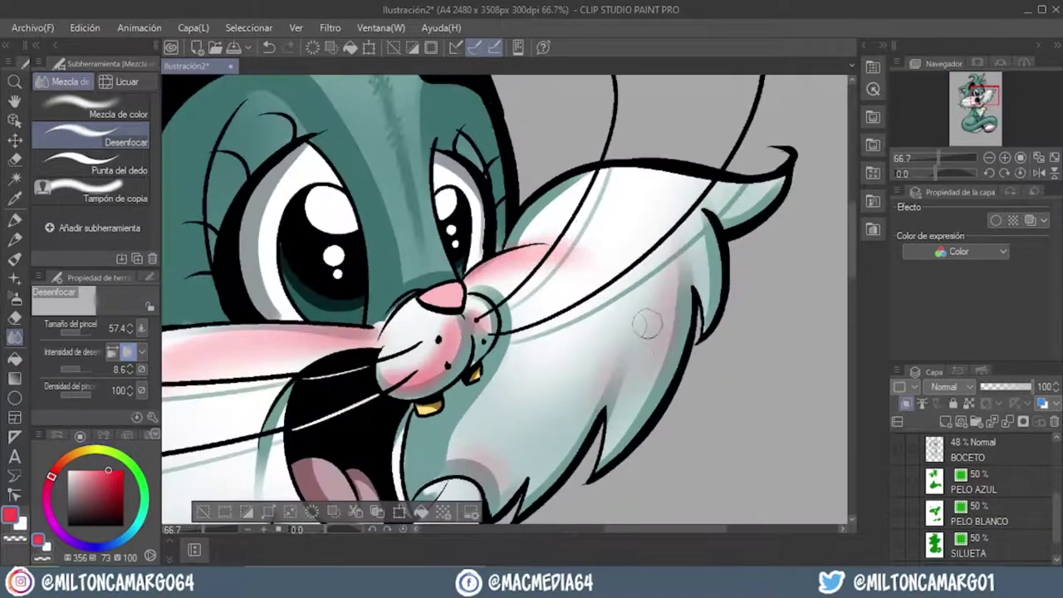
pyautogui.scroll(-3, 648, 324)
pyautogui.scroll(3, 615, 315)
pyautogui.moveTo(440, 332)
pyautogui.mouseDown()
pyautogui.moveTo(613, 313)
pyautogui.moveTo(677, 266)
pyautogui.mouseUp()
pyautogui.moveTo(484, 331); pyautogui.dragTo(617, 285)
pyautogui.moveTo(448, 309); pyautogui.dragTo(397, 313)
pyautogui.scroll(-2, 421, 324)
pyautogui.scroll(3, 498, 299)
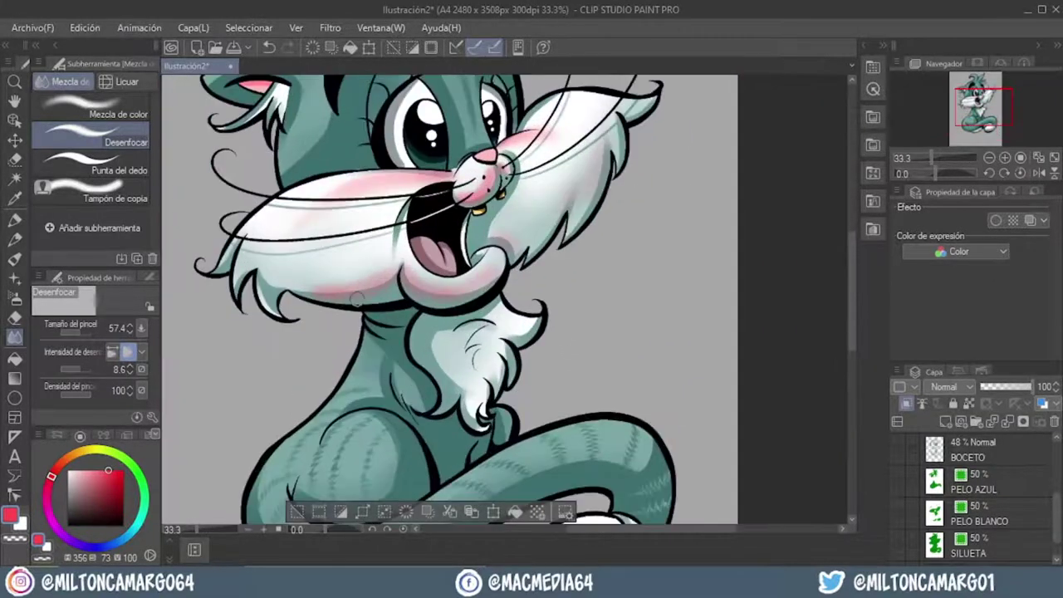
pyautogui.scroll(-3, 498, 299)
pyautogui.scroll(3, 1059, 474)
pyautogui.click(988, 492)
# Switch to the Finger tip blending tool and select the SOMBRA shading layer.
pyautogui.click(91, 166)
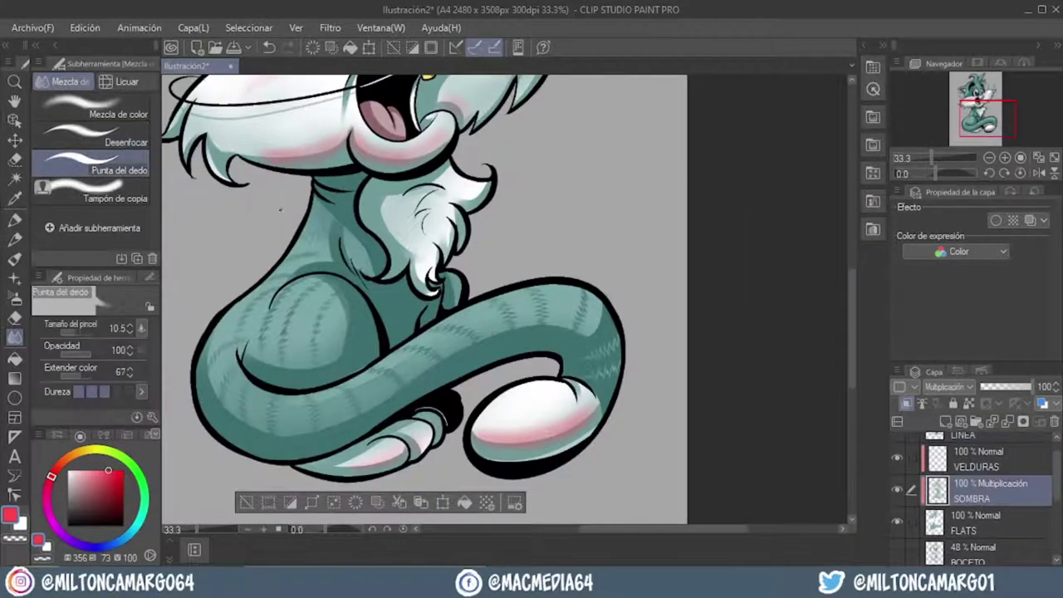
pyautogui.scroll(3, 531, 465)
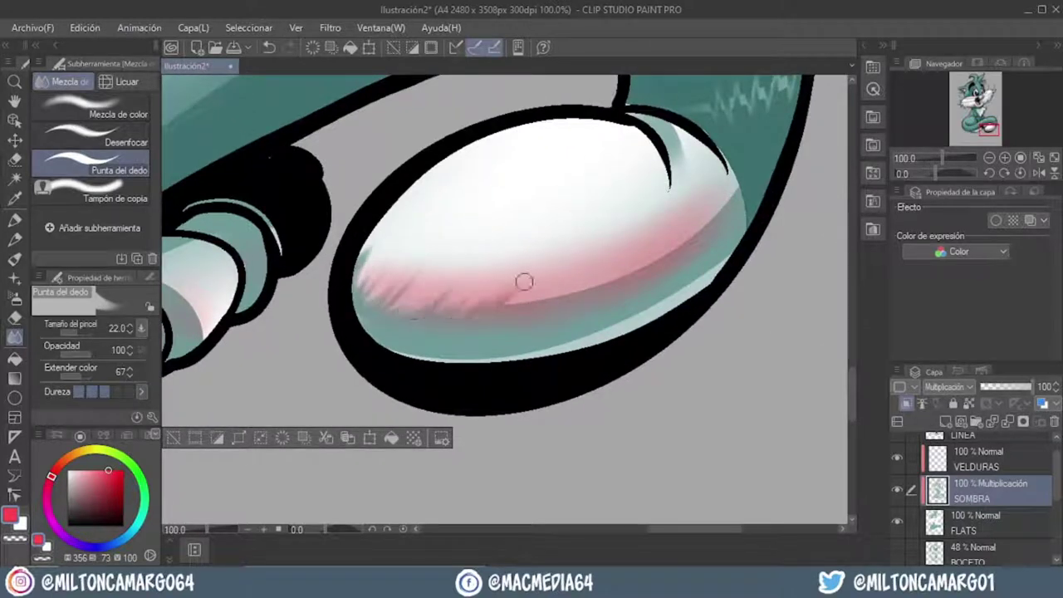
pyautogui.hotkey('alt', ']')
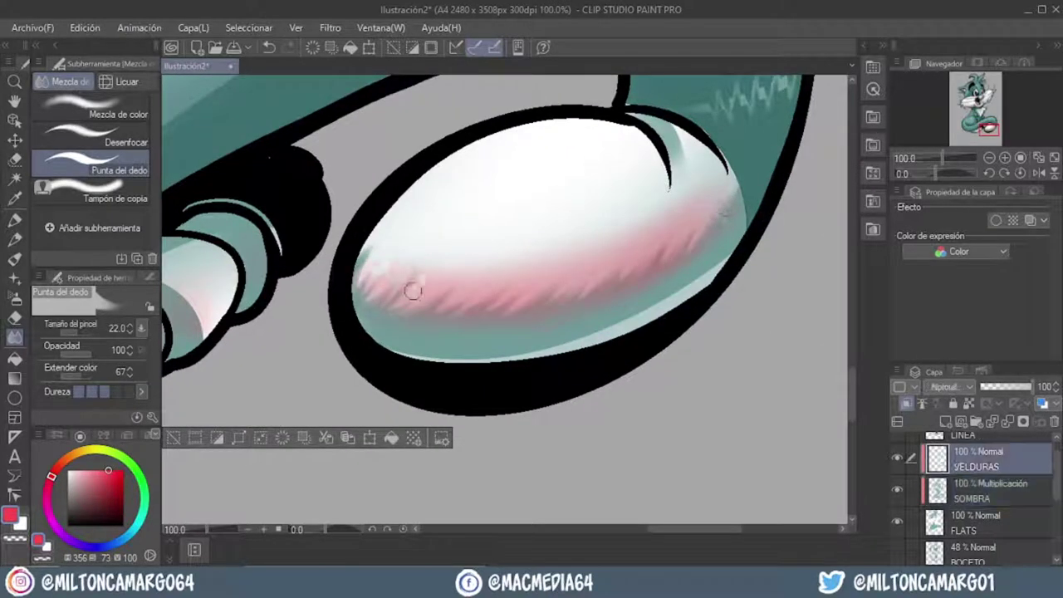
pyautogui.scroll(-2, 553, 251)
pyautogui.scroll(-2, 531, 298)
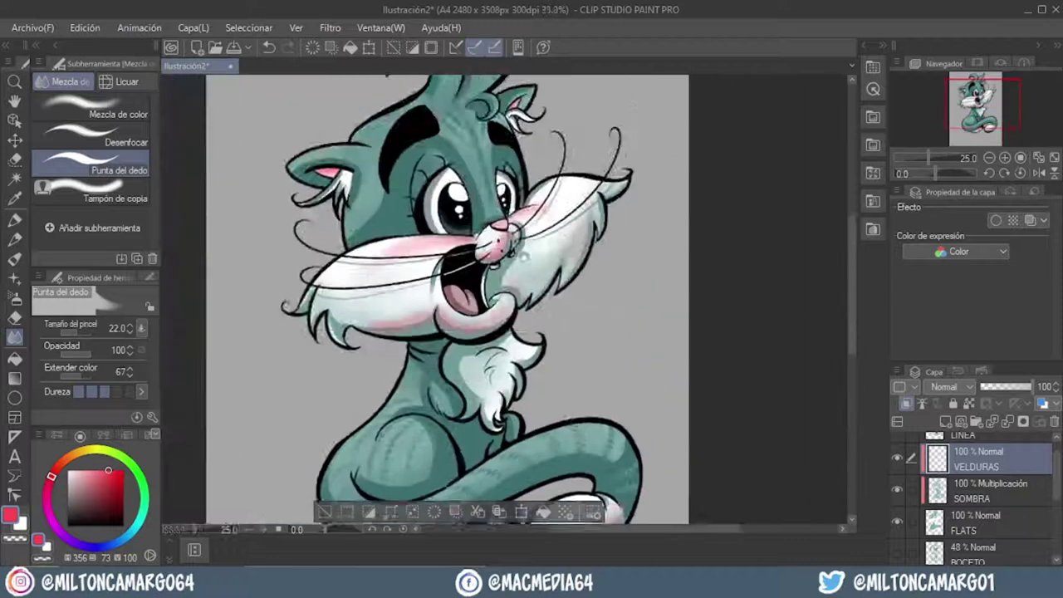
pyautogui.scroll(1, 498, 208)
pyautogui.click(978, 498)
pyautogui.scroll(2, 295, 477)
# Smudge the pink blush under the mouth and the streaky left hair tuft, then add a new layer.
pyautogui.moveTo(385, 260); pyautogui.dragTo(495, 235)
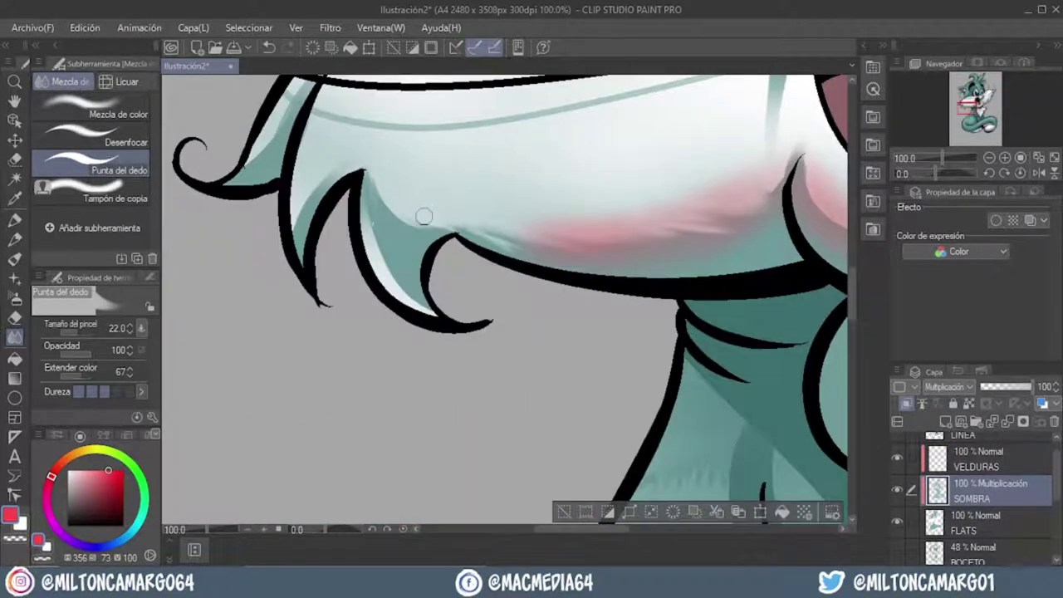
pyautogui.moveTo(242, 237); pyautogui.dragTo(423, 216)
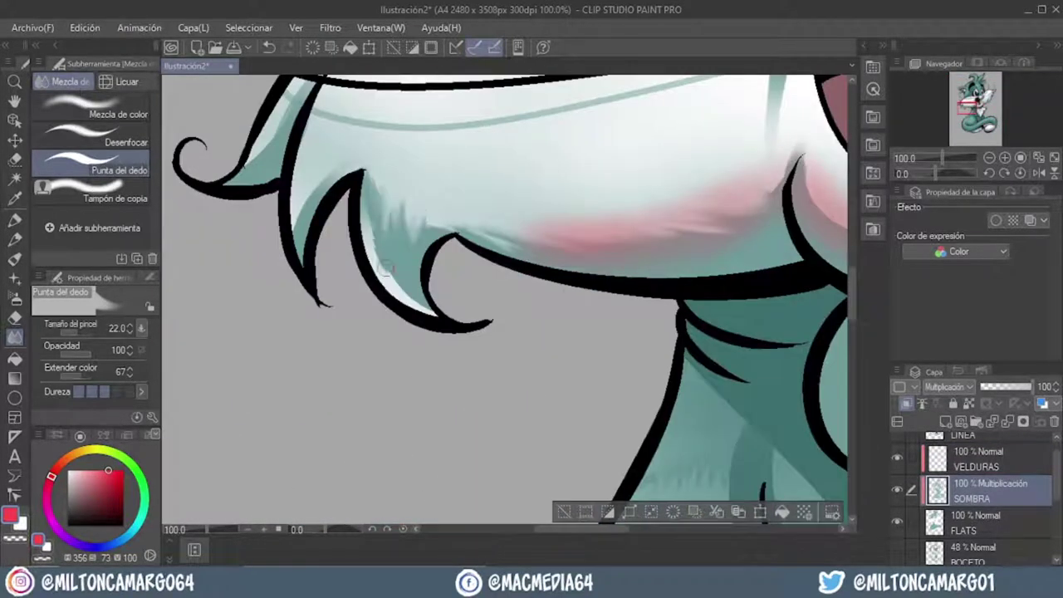
pyautogui.moveTo(345, 153); pyautogui.dragTo(303, 217)
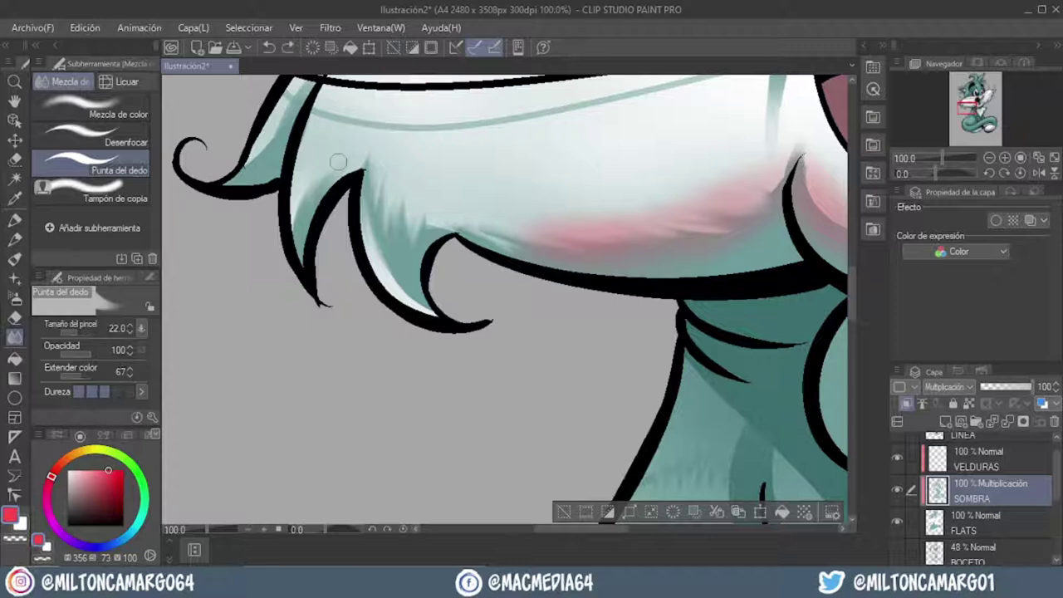
pyautogui.scroll(-2, 338, 161)
pyautogui.scroll(-2, 374, 158)
pyautogui.scroll(4, 488, 153)
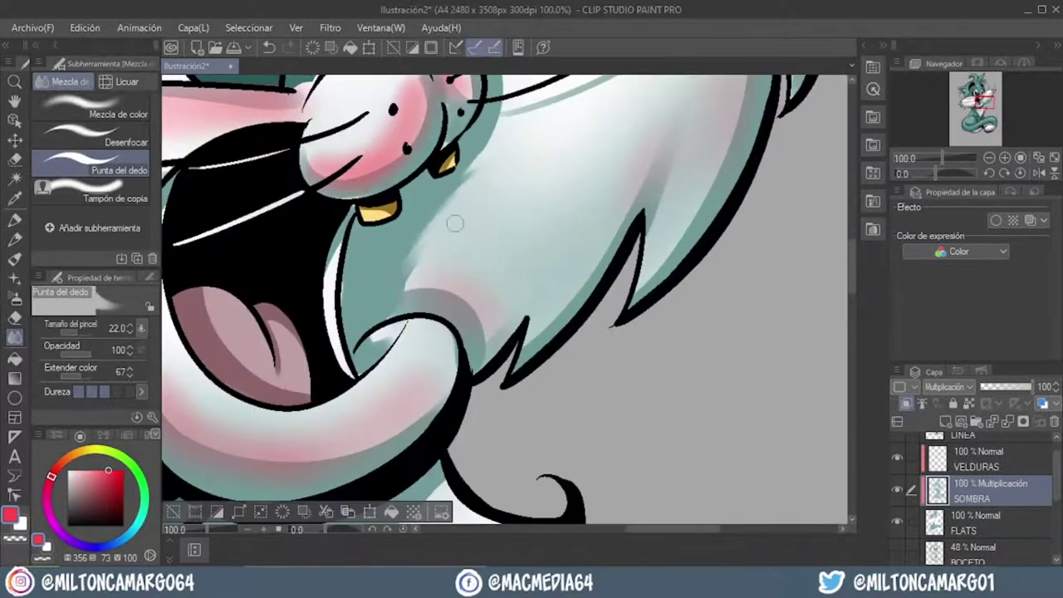
pyautogui.moveTo(538, 310); pyautogui.dragTo(434, 430)
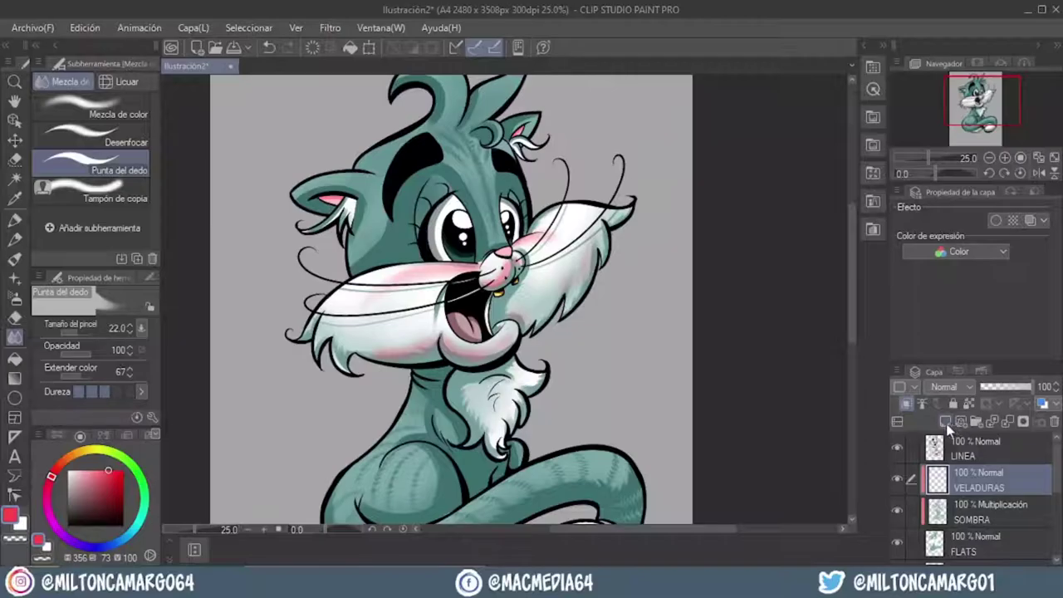
pyautogui.click(945, 421)
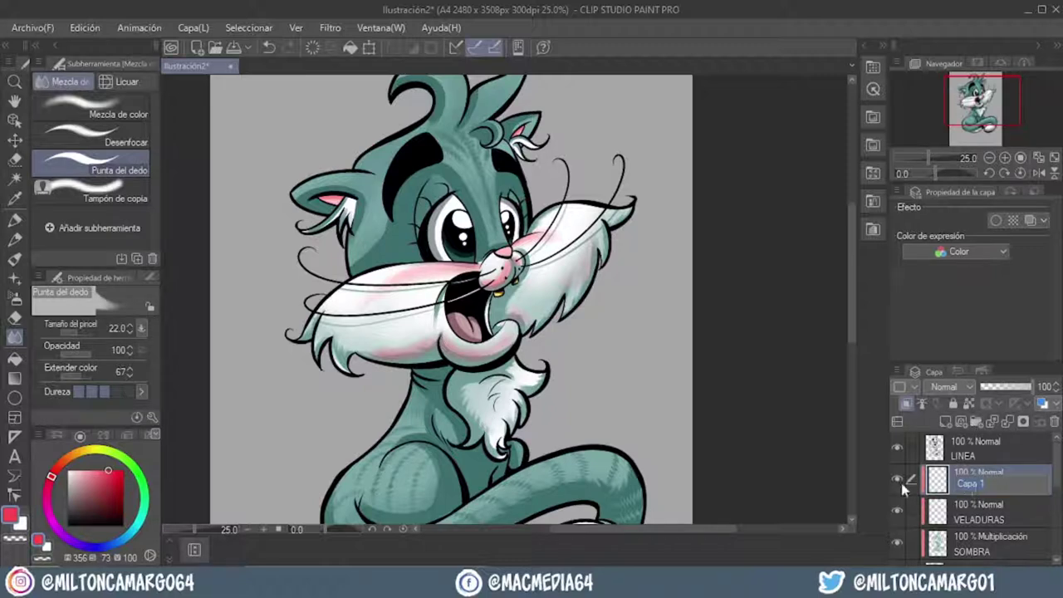
# Name the new layer LUZ and set its blending mode to Add.
pyautogui.write('UZ')
pyautogui.press('Return')
pyautogui.click(968, 388)
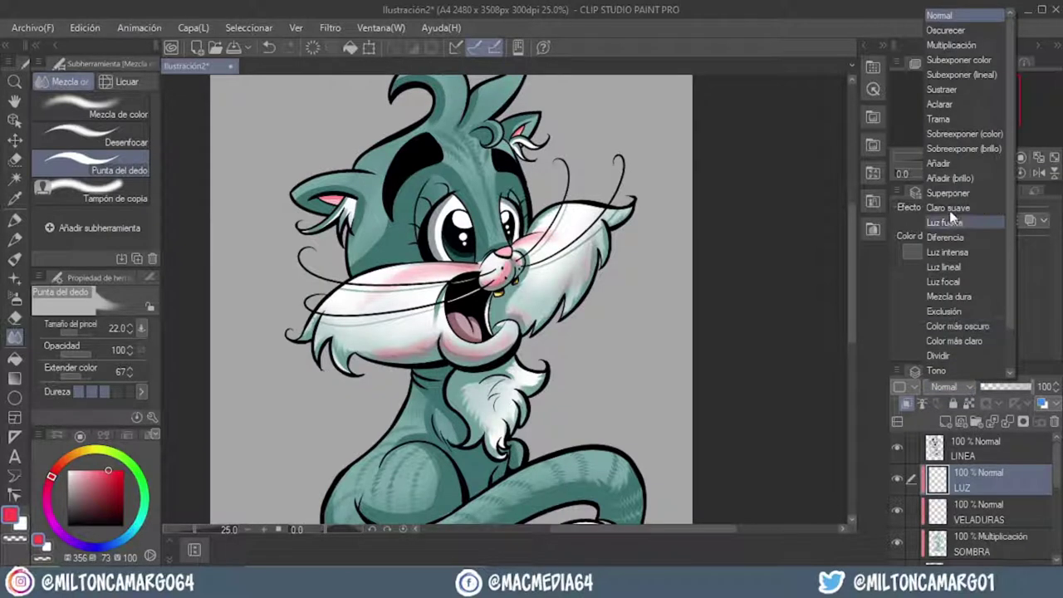
pyautogui.press('Escape')
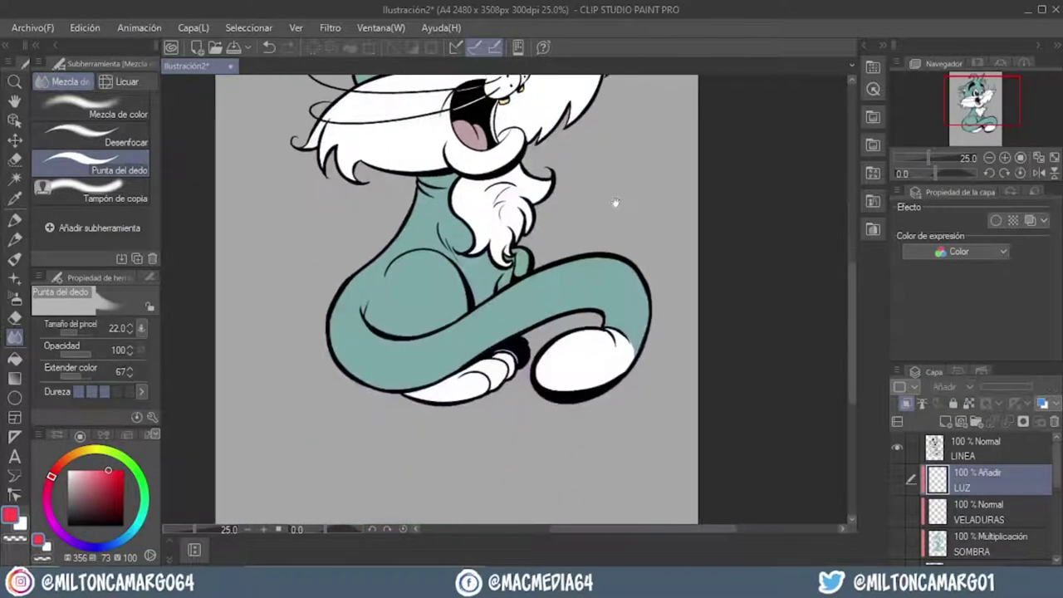
# Sample the cat's teal as the colour and switch to the flat marker brush.
pyautogui.keyDown('alt'); pyautogui.click(415, 442); pyautogui.keyUp('alt')
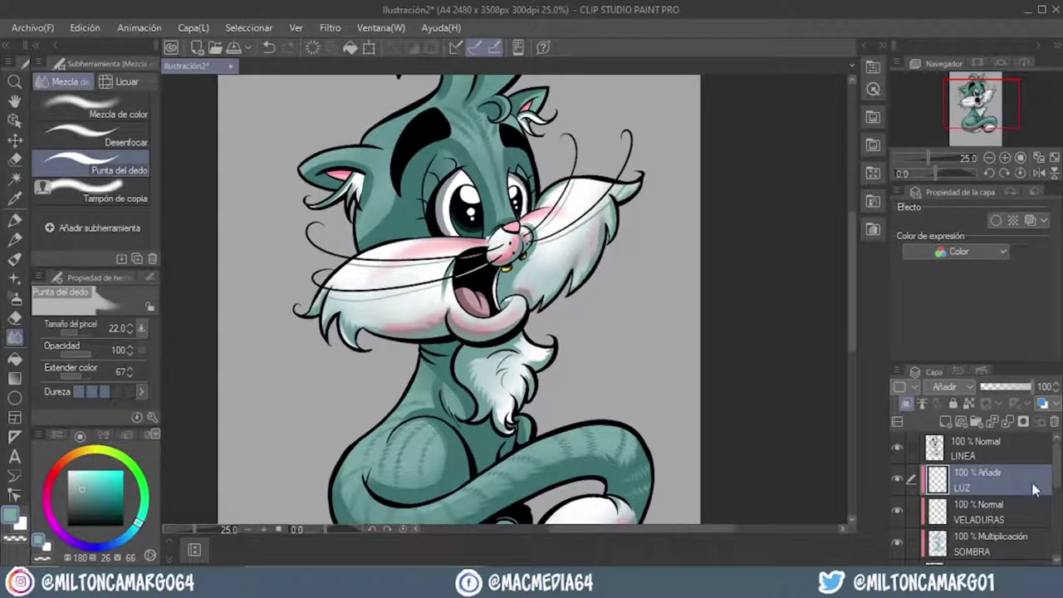
pyautogui.moveTo(1059, 467)
pyautogui.mouseDown()
pyautogui.moveTo(1058, 529)
pyautogui.moveTo(1045, 520)
pyautogui.mouseUp()
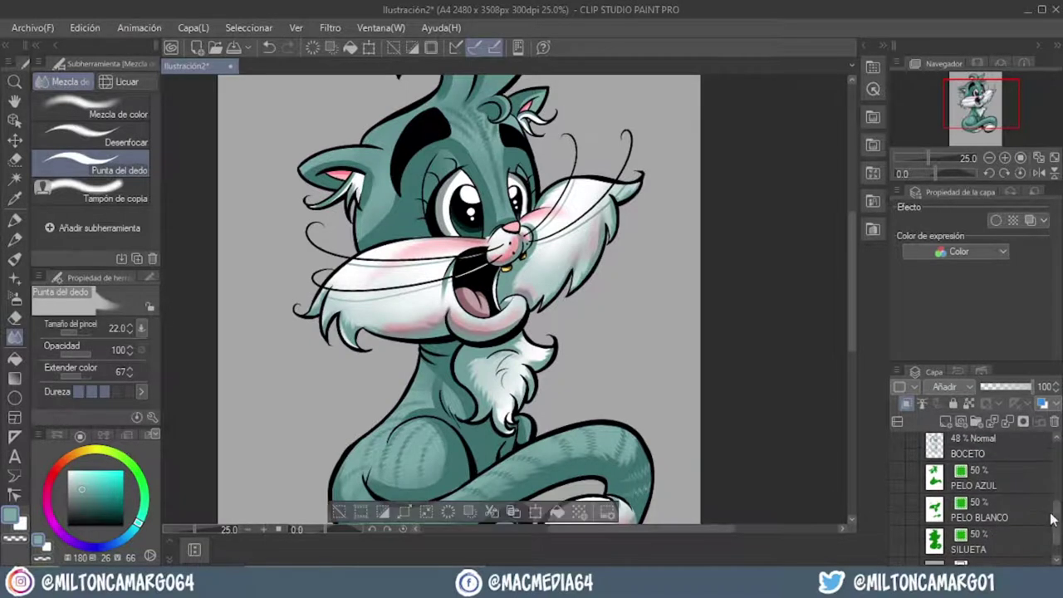
pyautogui.scroll(5, 962, 490)
pyautogui.click(15, 297)
pyautogui.scroll(1, 480, 246)
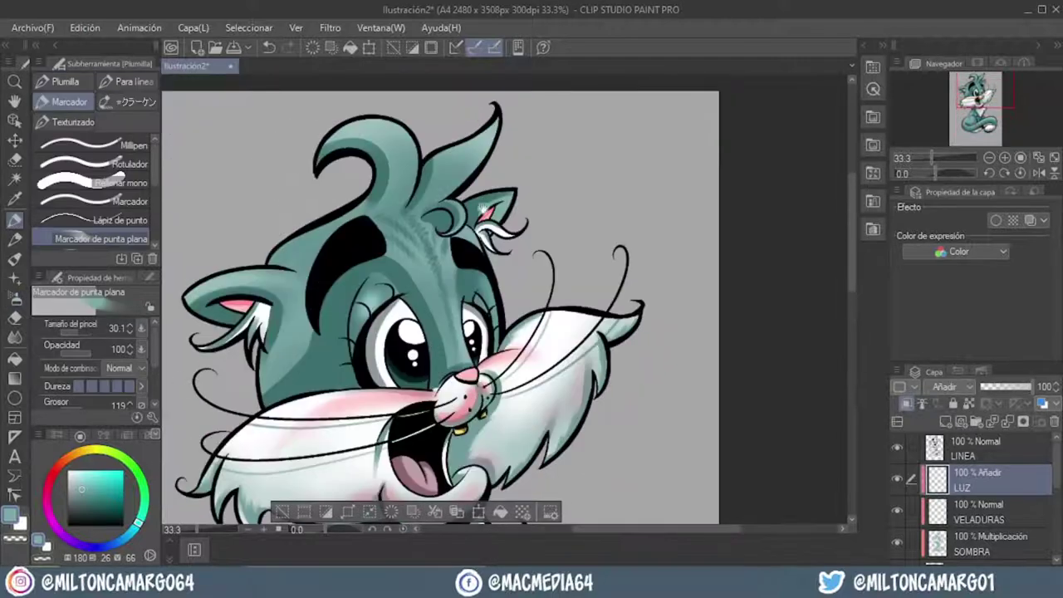
pyautogui.scroll(1, 514, 449)
pyautogui.scroll(1, 515, 449)
pyautogui.scroll(1, 515, 448)
pyautogui.scroll(1, 514, 448)
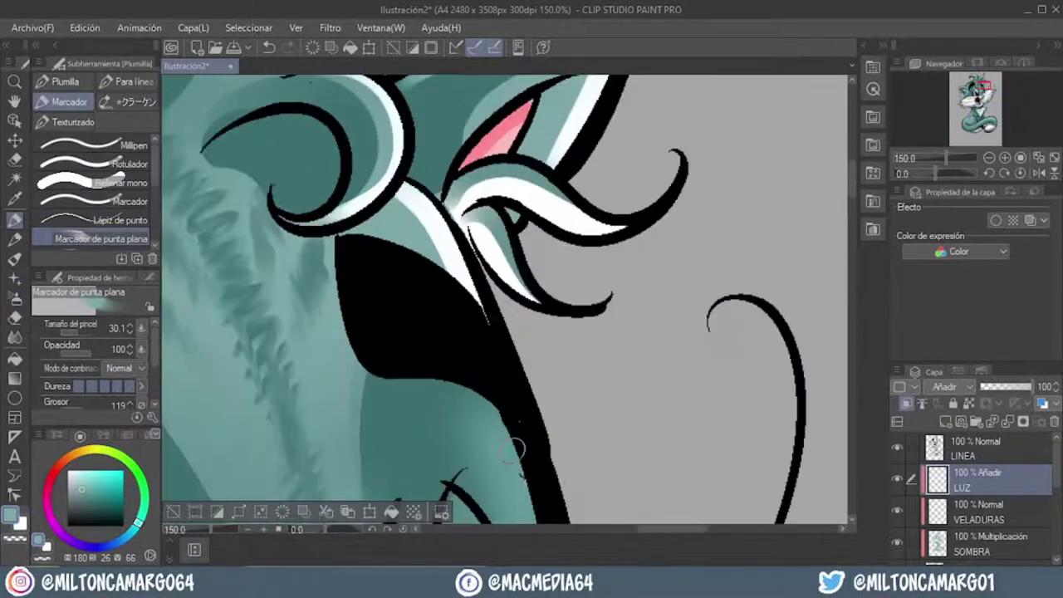
# Paint teal highlights around the eyes, nose, head fur, tail and white paw.
pyautogui.moveTo(515, 448); pyautogui.dragTo(581, 249)
pyautogui.scroll(-2, 498, 273)
pyautogui.scroll(1, 498, 273)
pyautogui.moveTo(284, 122); pyautogui.dragTo(301, 147)
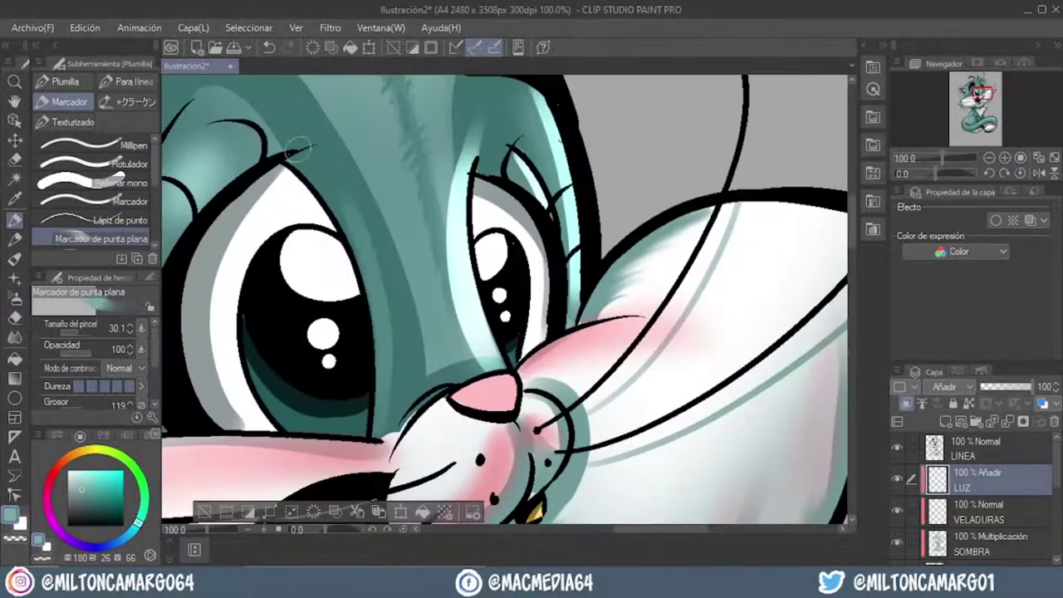
pyautogui.scroll(-1, 300, 147)
pyautogui.scroll(-1, 300, 148)
pyautogui.moveTo(498, 365); pyautogui.dragTo(560, 350)
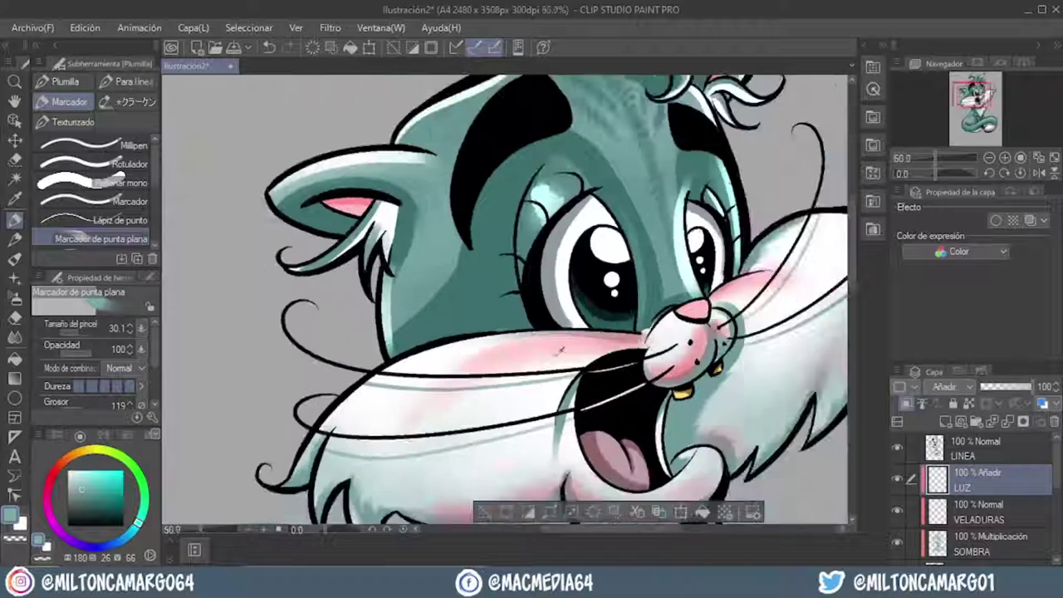
pyautogui.scroll(3, 561, 350)
pyautogui.scroll(-2, 351, 171)
pyautogui.scroll(1, 439, 254)
pyautogui.moveTo(440, 254); pyautogui.dragTo(614, 186)
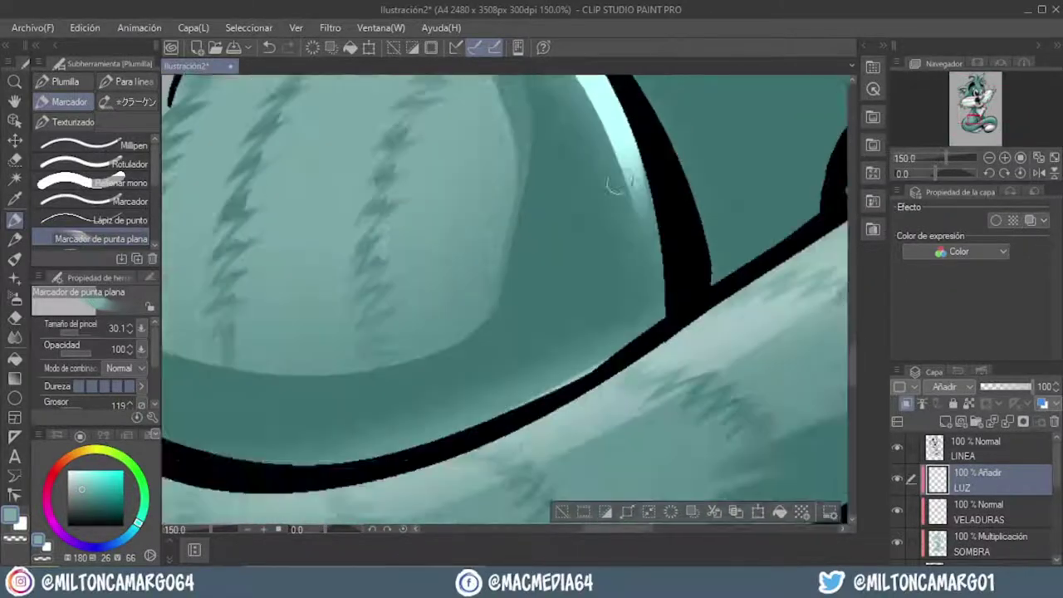
pyautogui.scroll(-3, 614, 186)
pyautogui.moveTo(315, 422)
pyautogui.mouseDown()
pyautogui.moveTo(356, 351)
pyautogui.moveTo(308, 249)
pyautogui.moveTo(730, 241)
pyautogui.mouseUp()
pyautogui.scroll(-1, 562, 289)
pyautogui.scroll(3, 562, 289)
pyautogui.scroll(-4, 562, 289)
pyautogui.scroll(-1, 562, 289)
pyautogui.scroll(3, 498, 182)
pyautogui.scroll(1, 482, 177)
# Blend the highlights on the head tuft, ear and tail with Finger tip at size 9.4.
pyautogui.press('j')
pyautogui.moveTo(718, 240)
pyautogui.mouseDown()
pyautogui.moveTo(545, 212)
pyautogui.moveTo(548, 307)
pyautogui.mouseUp()
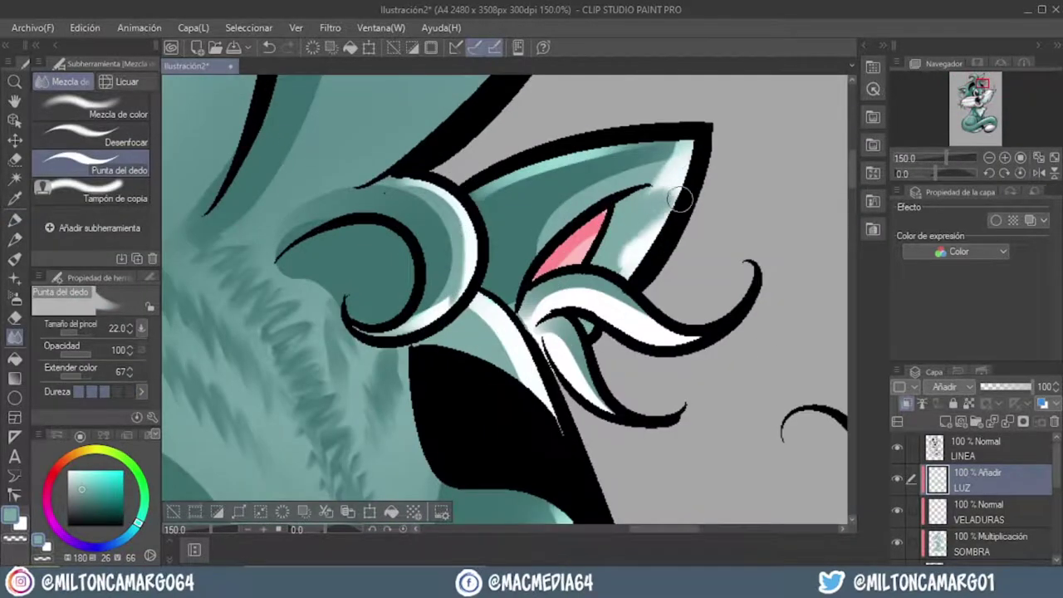
pyautogui.scroll(-3, 678, 198)
pyautogui.scroll(2, 399, 383)
pyautogui.press('p')
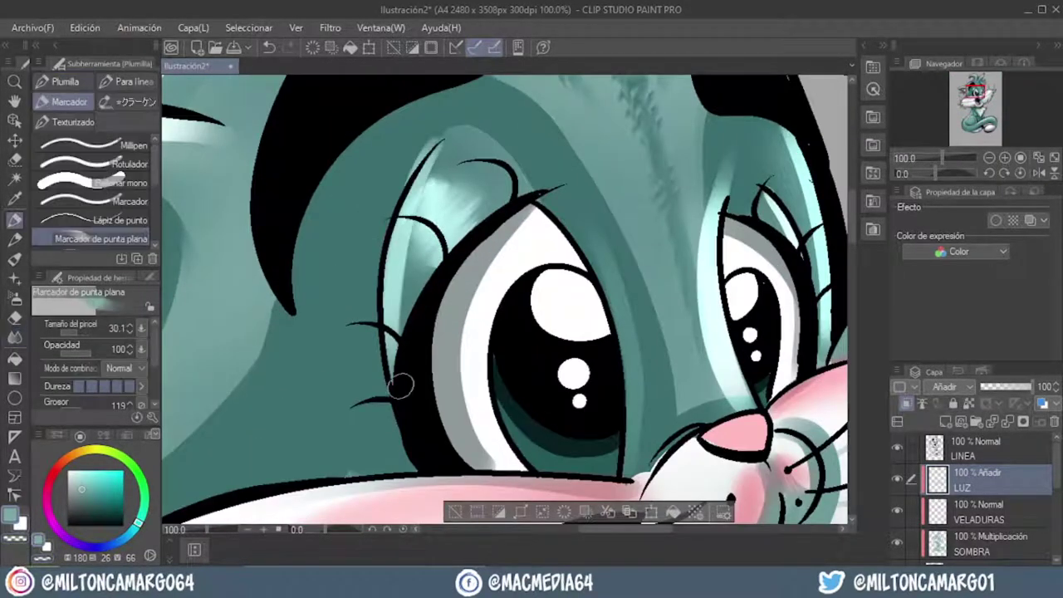
pyautogui.scroll(1, 465, 274)
pyautogui.scroll(1, 524, 236)
pyautogui.press('j')
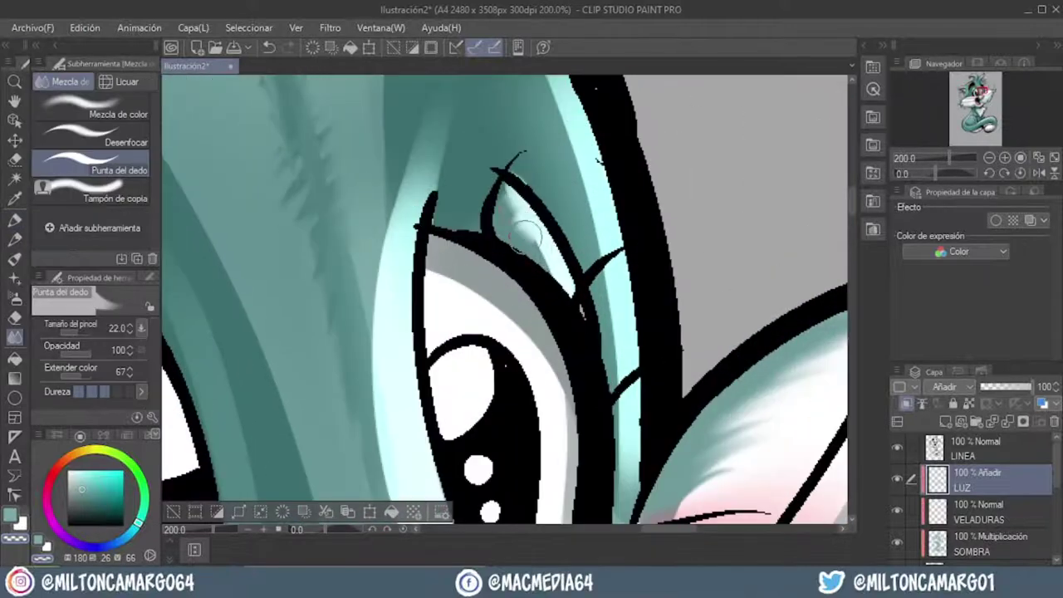
pyautogui.moveTo(523, 237); pyautogui.dragTo(581, 307)
pyautogui.scroll(-1, 581, 308)
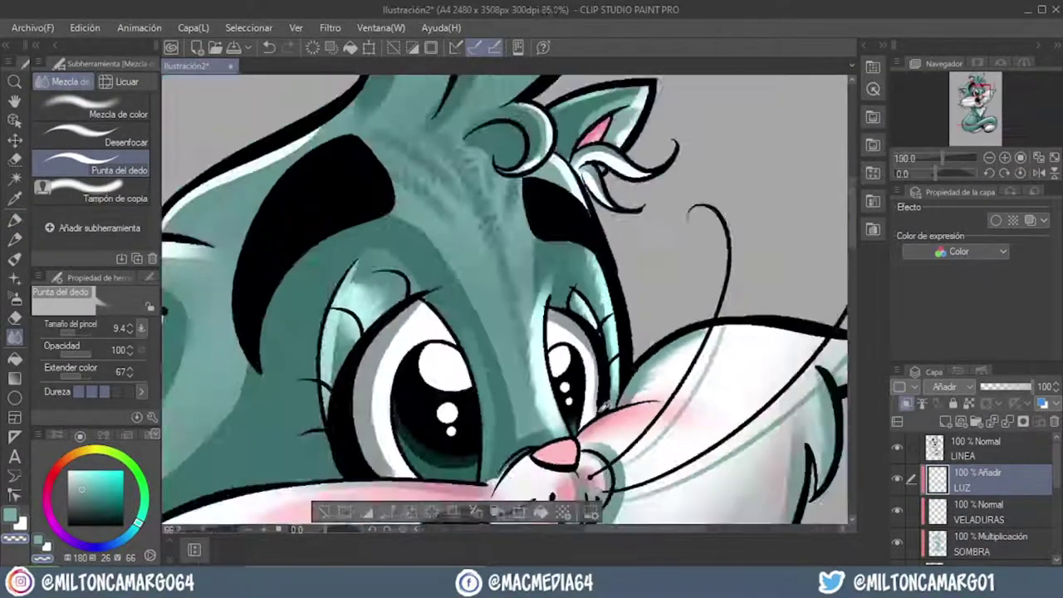
pyautogui.scroll(-3, 603, 405)
pyautogui.scroll(1, 368, 205)
pyautogui.scroll(3, 369, 205)
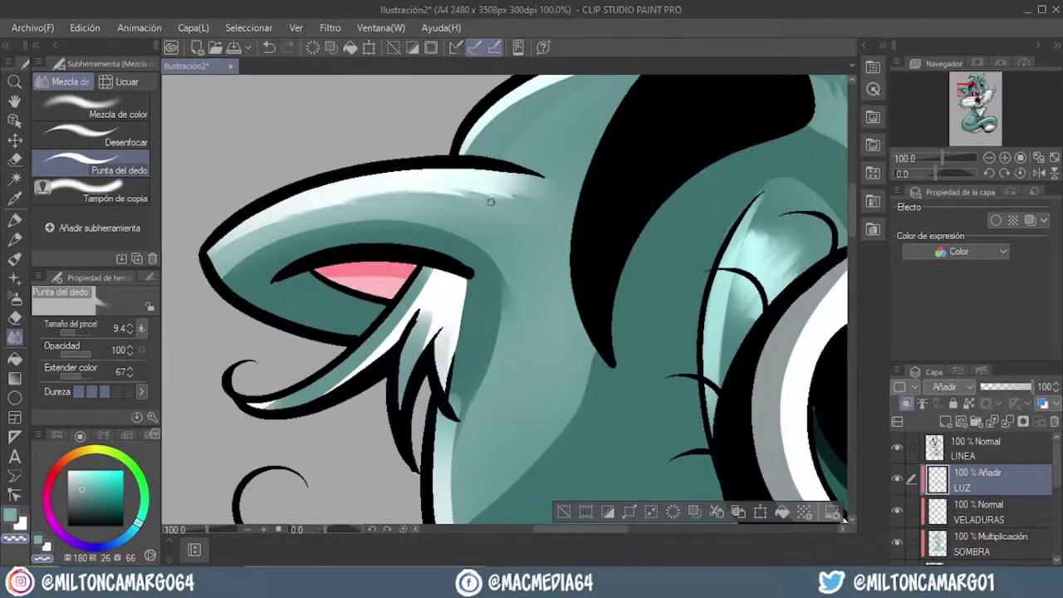
pyautogui.scroll(-3, 490, 202)
pyautogui.scroll(2, 369, 330)
pyautogui.scroll(2, 370, 330)
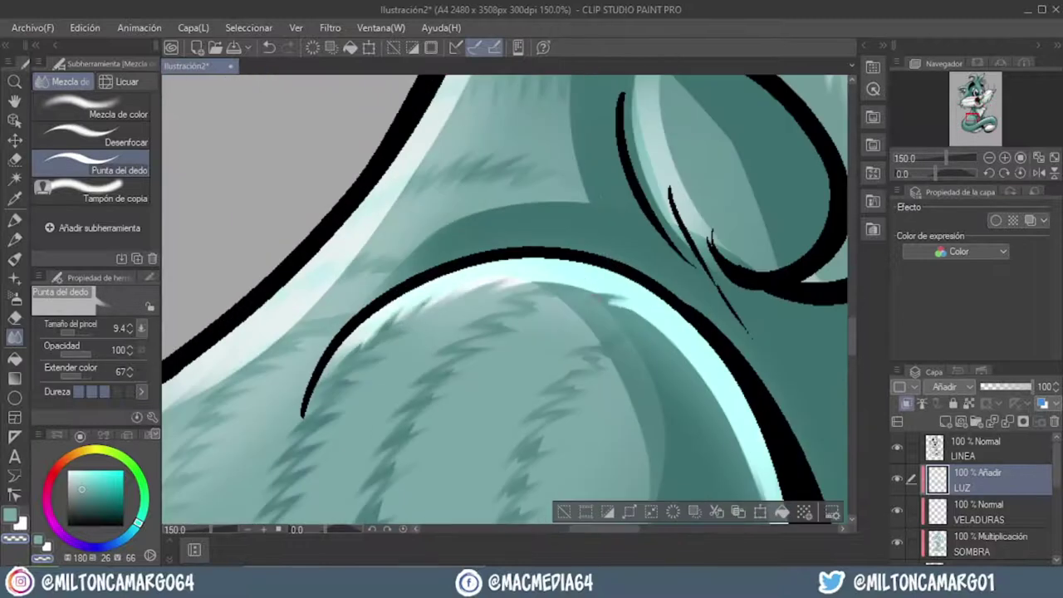
pyautogui.scroll(1, 606, 391)
pyautogui.scroll(-2, 607, 391)
pyautogui.scroll(1, 297, 436)
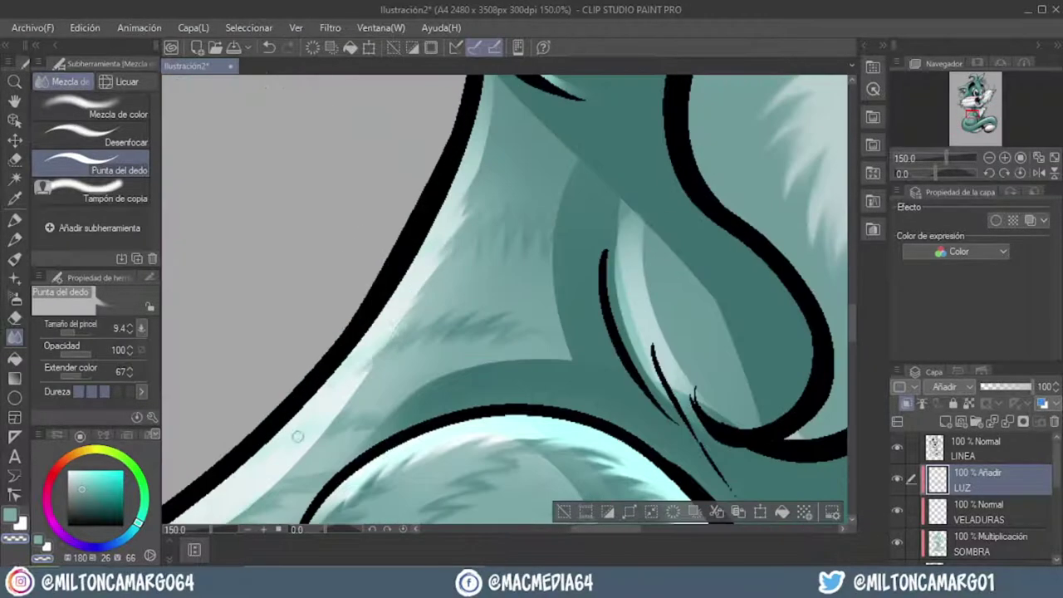
pyautogui.scroll(-1, 297, 436)
pyautogui.moveTo(297, 436)
pyautogui.mouseDown()
pyautogui.moveTo(462, 280)
pyautogui.moveTo(514, 346)
pyautogui.mouseUp()
pyautogui.scroll(-1, 634, 286)
pyautogui.scroll(-2, 513, 290)
pyautogui.scroll(5, 362, 203)
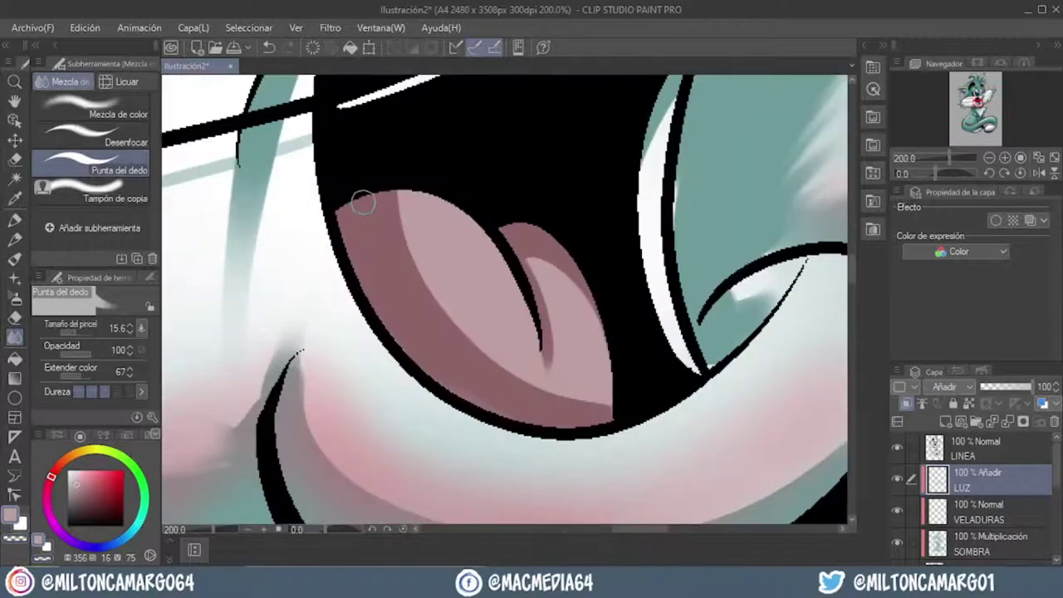
# Return to the marker on the LUZ layer and touch up highlights on the mouth and nose.
pyautogui.press('p')
pyautogui.moveTo(415, 213); pyautogui.dragTo(486, 308)
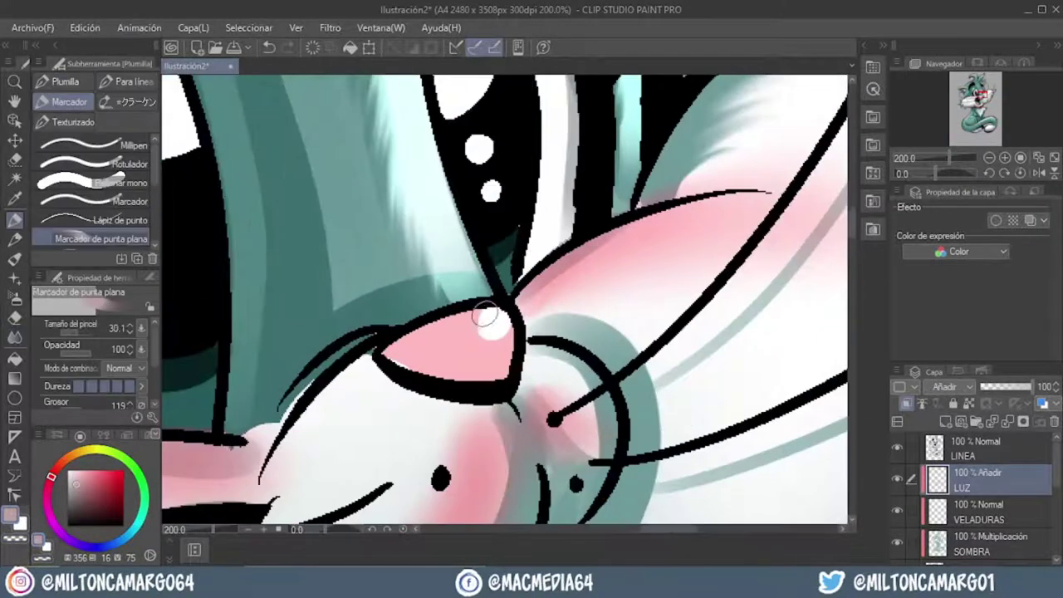
pyautogui.scroll(-3, 486, 301)
pyautogui.scroll(3, 486, 300)
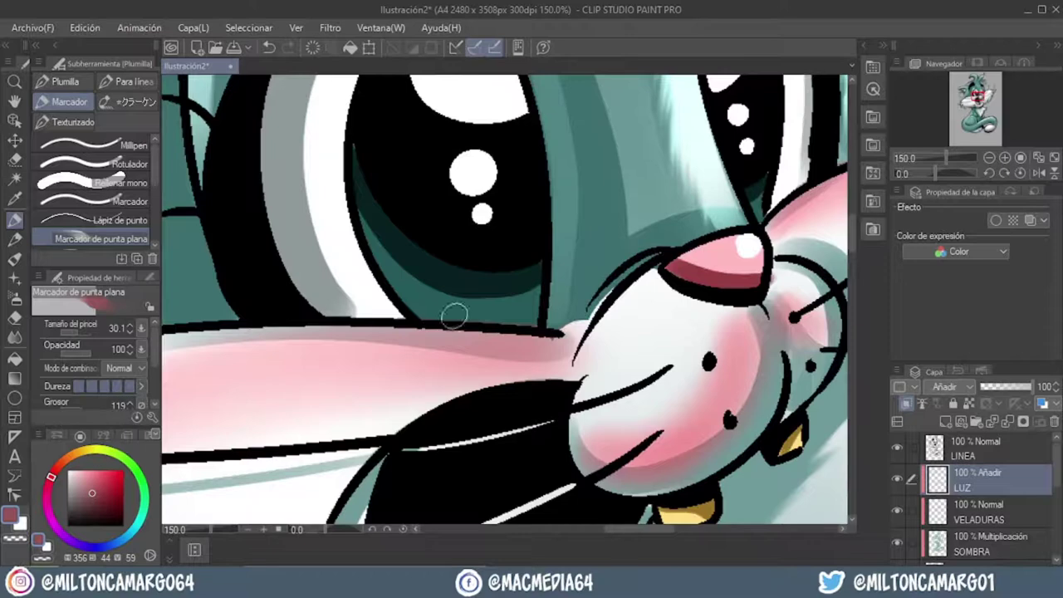
pyautogui.keyDown('alt'); pyautogui.click(486, 300); pyautogui.keyUp('alt')
pyautogui.scroll(-2, 485, 301)
pyautogui.scroll(2, 486, 301)
pyautogui.scroll(-2, 540, 265)
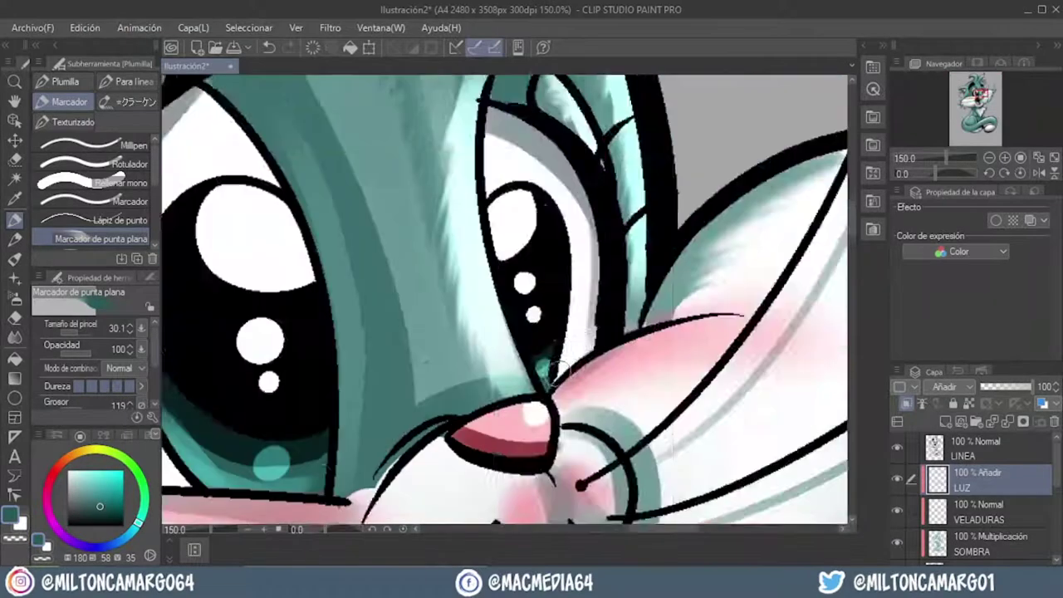
pyautogui.scroll(-3, 583, 225)
pyautogui.scroll(5, 584, 226)
pyautogui.scroll(2, 294, 385)
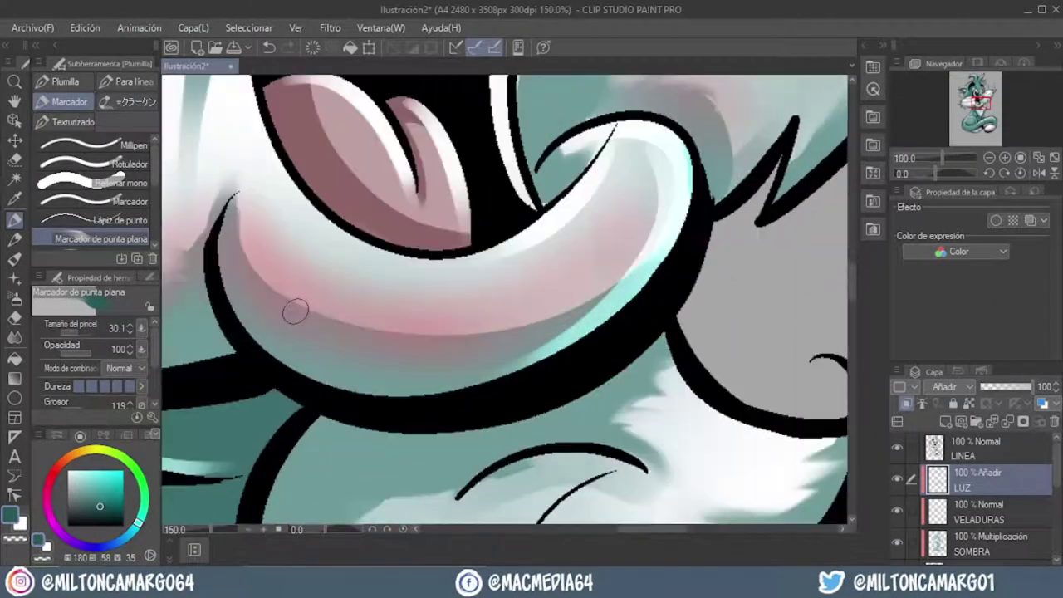
pyautogui.scroll(2, 280, 315)
pyautogui.scroll(-3, 281, 316)
pyautogui.scroll(4, 531, 273)
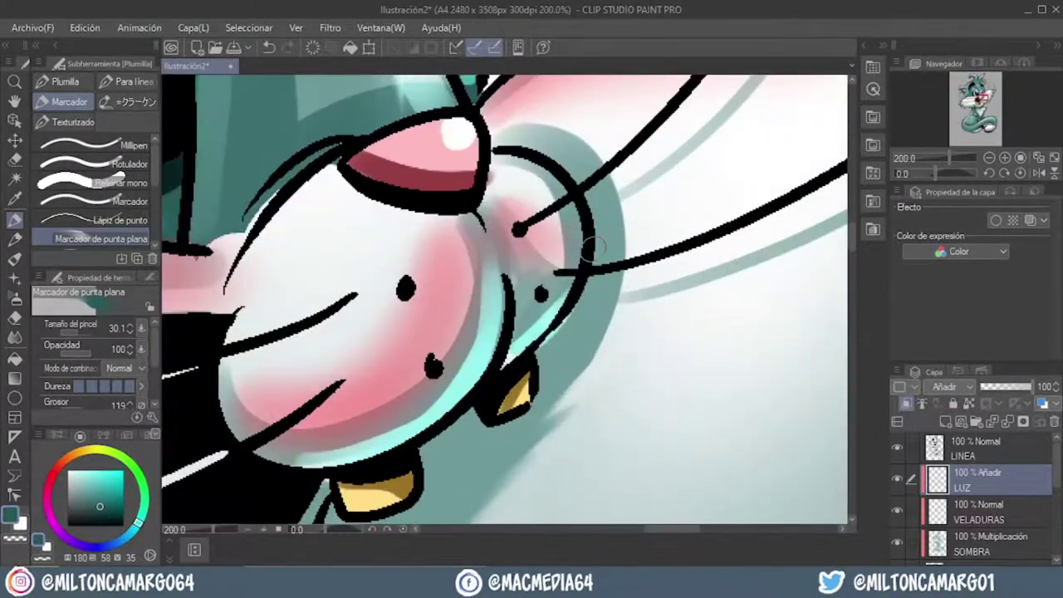
pyautogui.scroll(2, 490, 332)
pyautogui.scroll(-2, 638, 316)
pyautogui.scroll(-2, 638, 315)
pyautogui.scroll(-2, 638, 316)
pyautogui.scroll(-2, 638, 316)
pyautogui.scroll(-2, 544, 299)
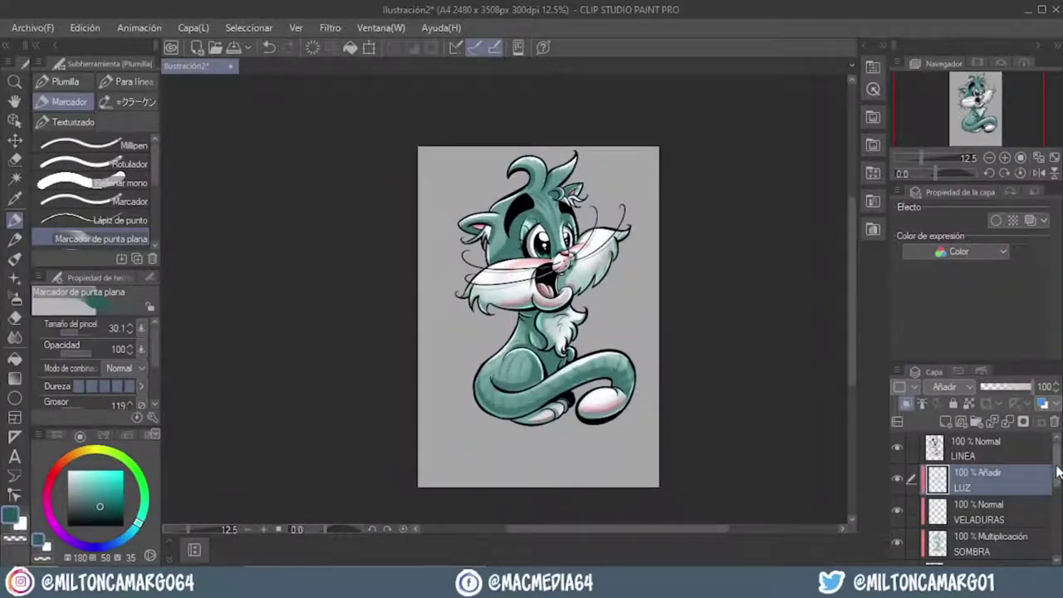
# Add a layer above LINEA, fill it with dark teal and clip it to the lineart.
pyautogui.click(1024, 452)
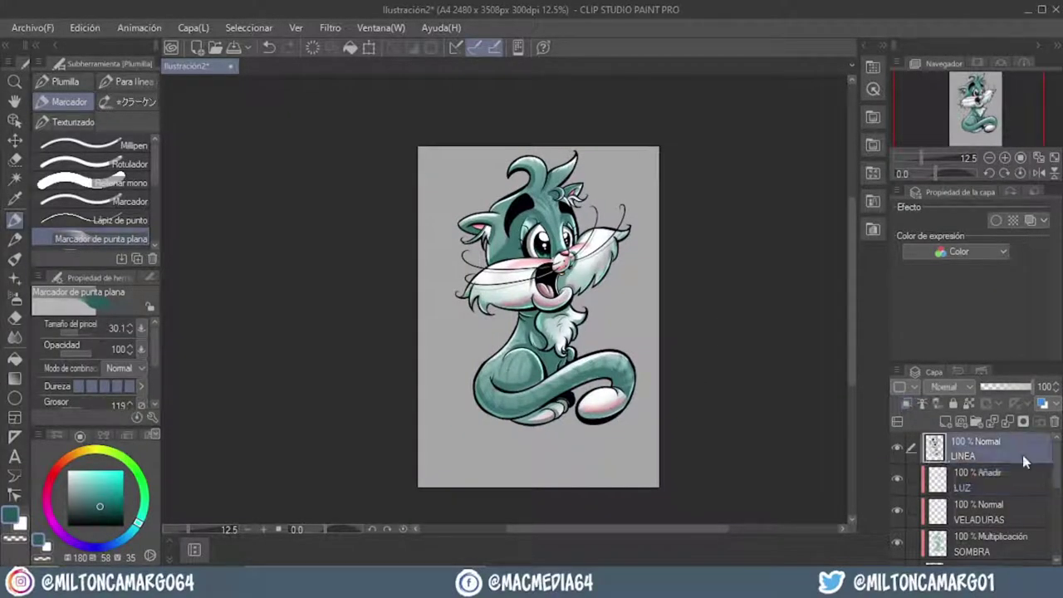
pyautogui.hotkey('ctrl', 'shift', 'n')
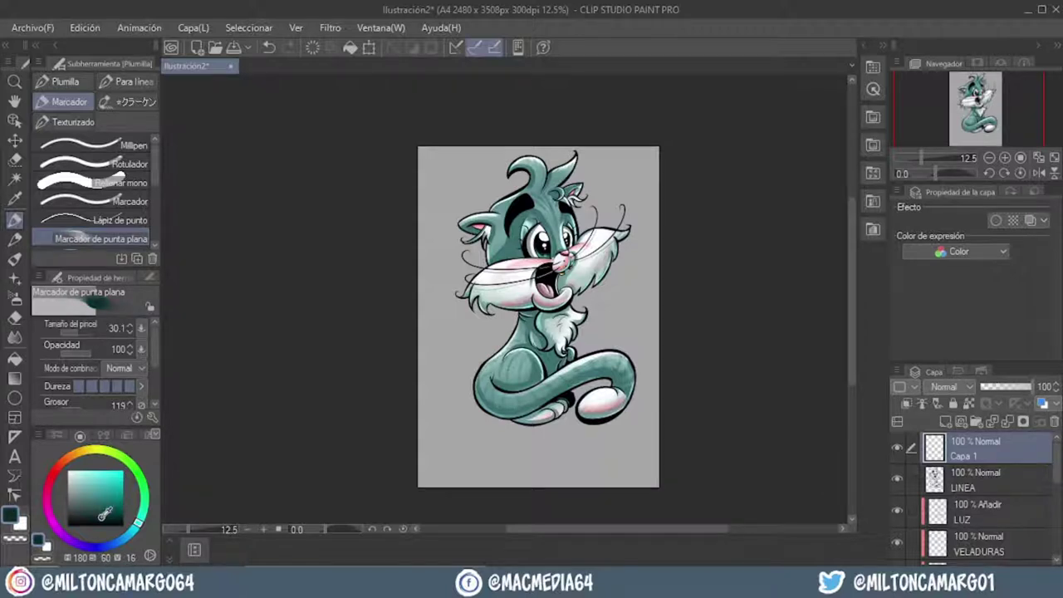
pyautogui.hotkey('alt', 'BackSpace')
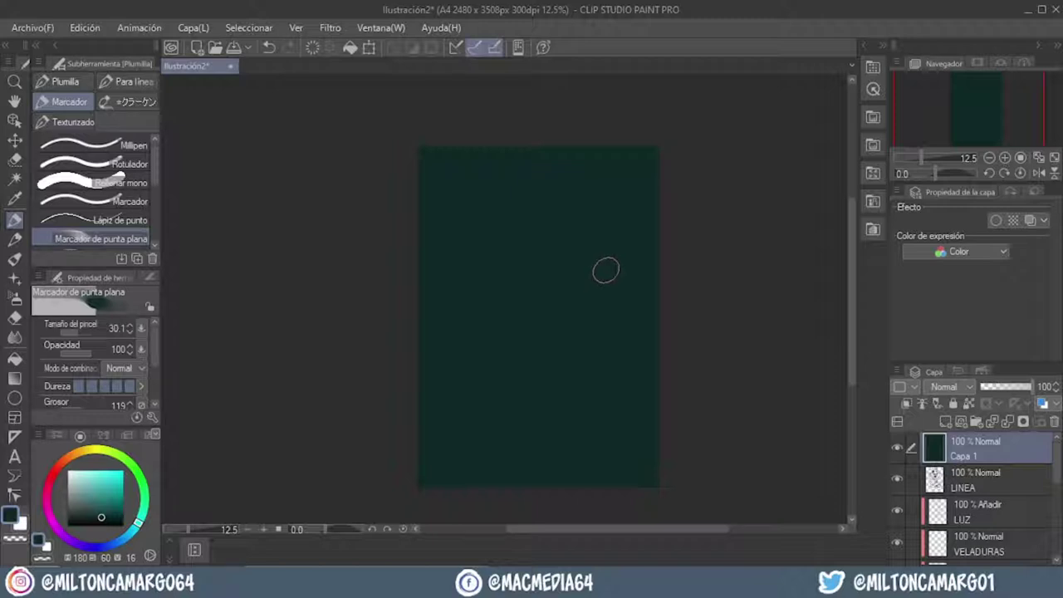
pyautogui.hotkey('ctrl', 'alt', 'g')
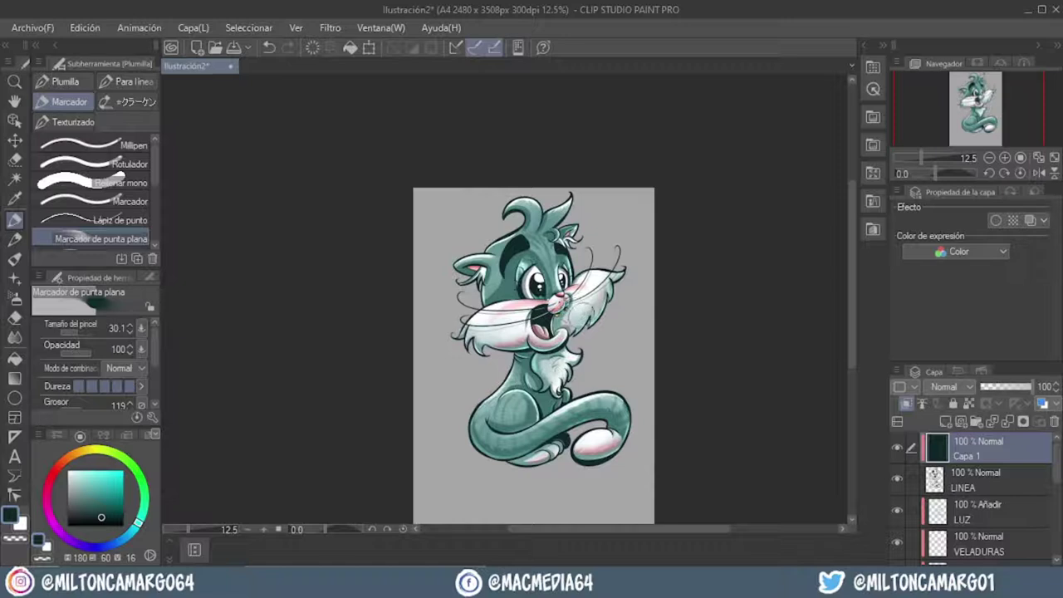
pyautogui.scroll(2, 586, 226)
pyautogui.scroll(-2, 579, 325)
pyautogui.scroll(2, 579, 324)
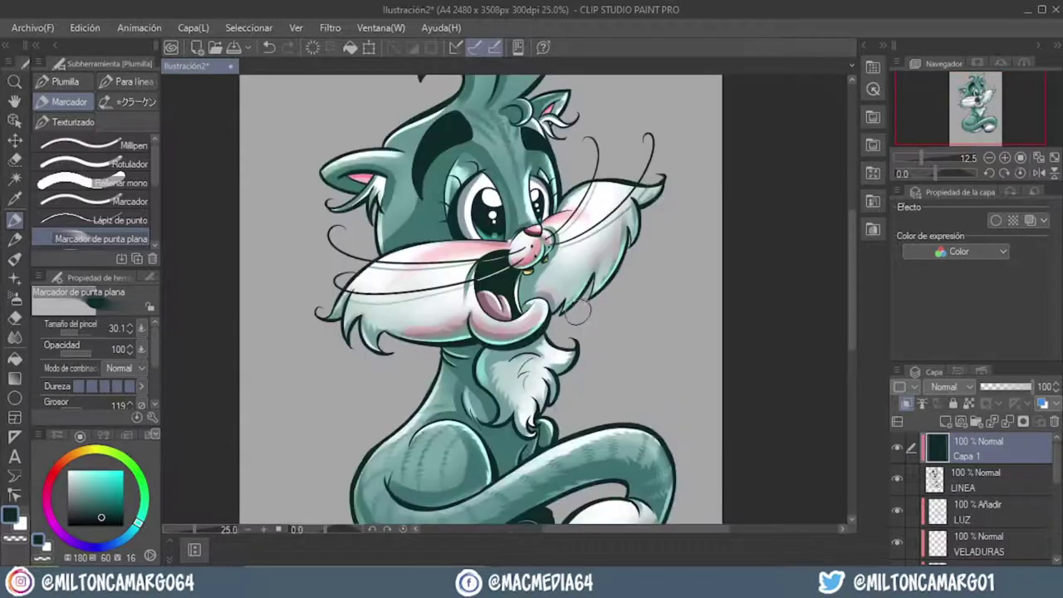
pyautogui.scroll(-2, 577, 323)
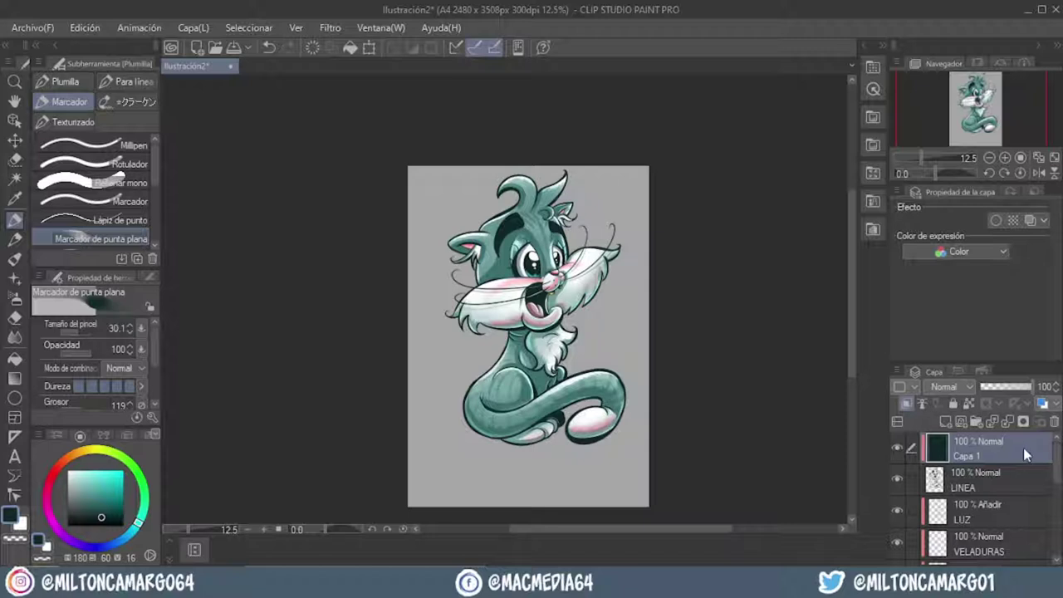
pyautogui.scroll(-3, 1029, 469)
pyautogui.scroll(-3, 1029, 469)
pyautogui.scroll(-2, 1029, 469)
pyautogui.scroll(-2, 1029, 469)
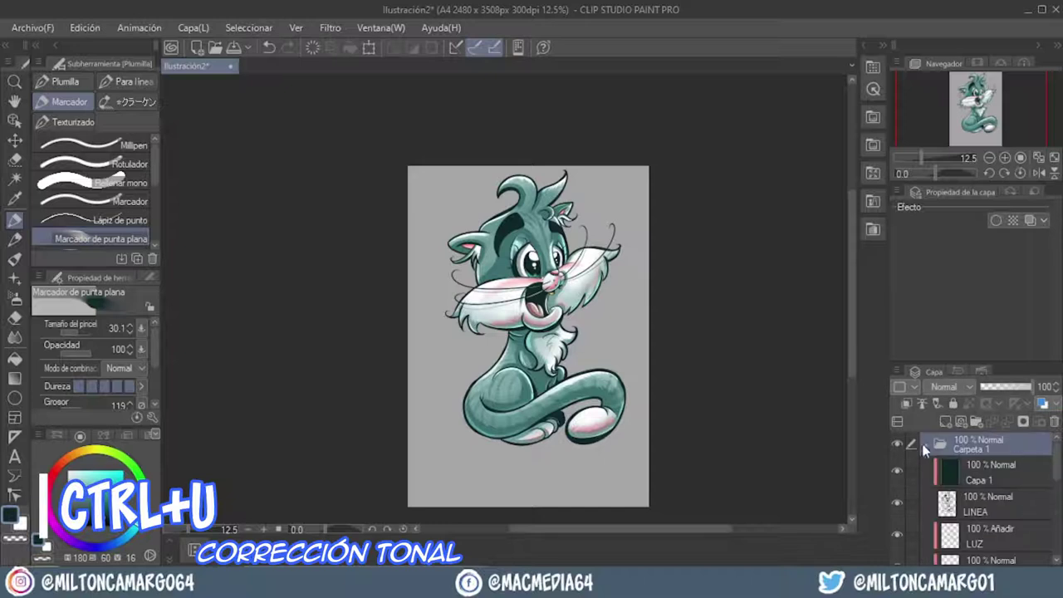
# Name the cat folder PERSONAJE and add a clipped Multiply layer above it.
pyautogui.click(925, 445)
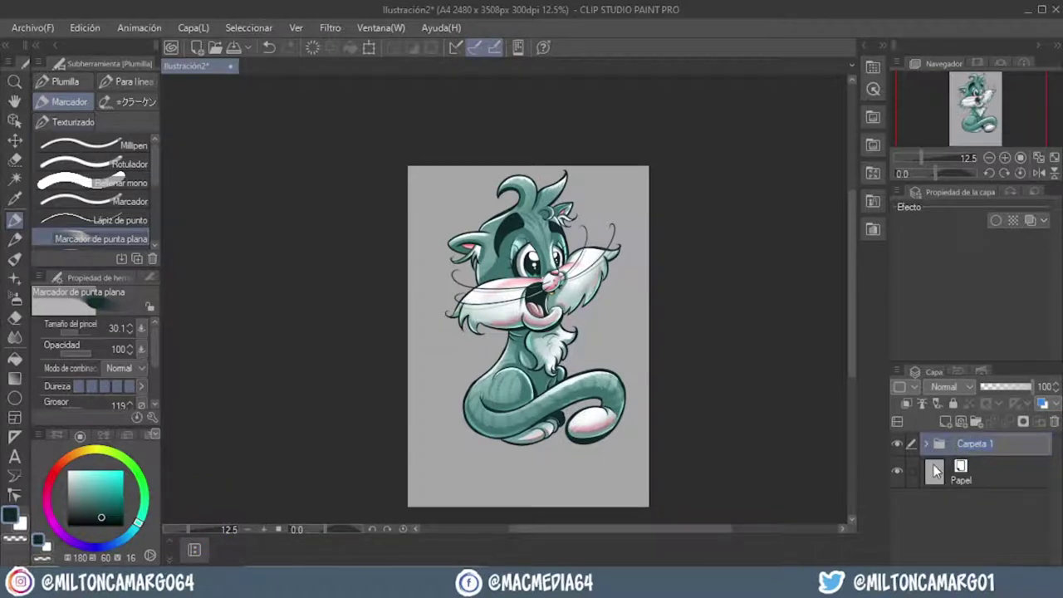
pyautogui.write('PERSONAJE')
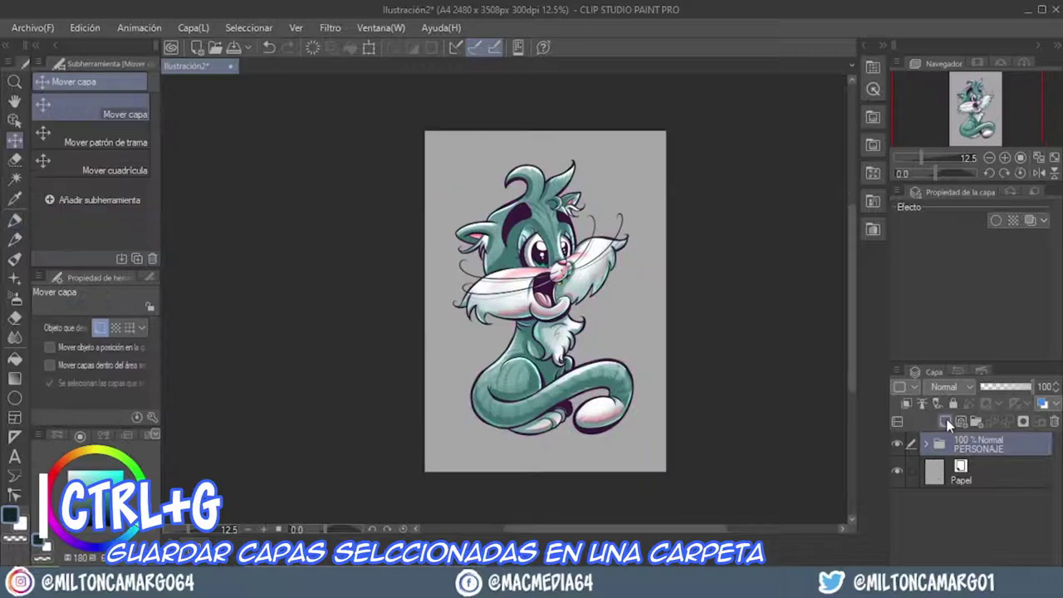
pyautogui.hotkey('ctrl', 'alt', 'g')
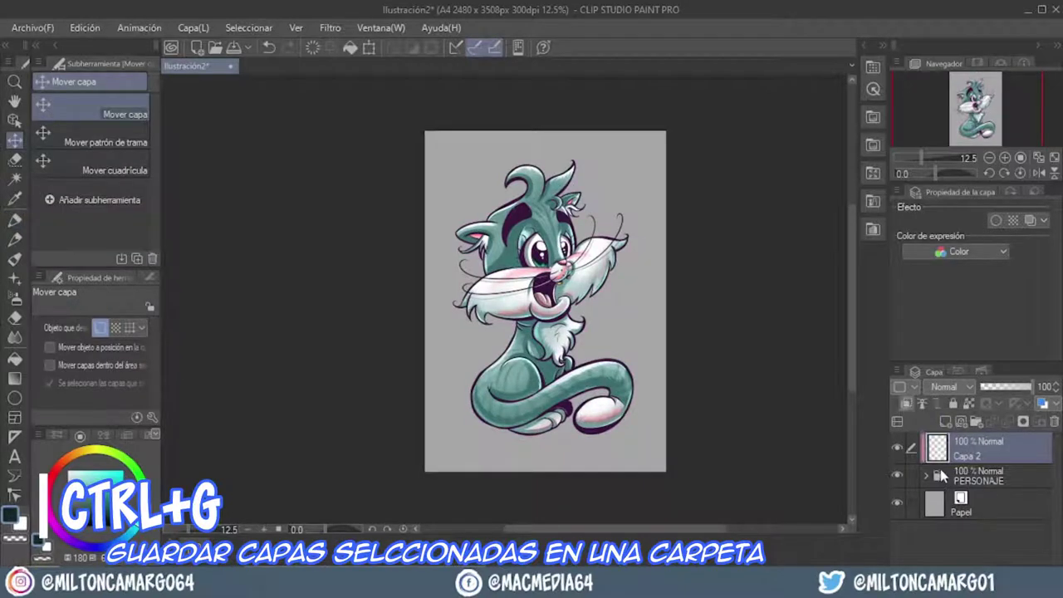
pyautogui.click(963, 387)
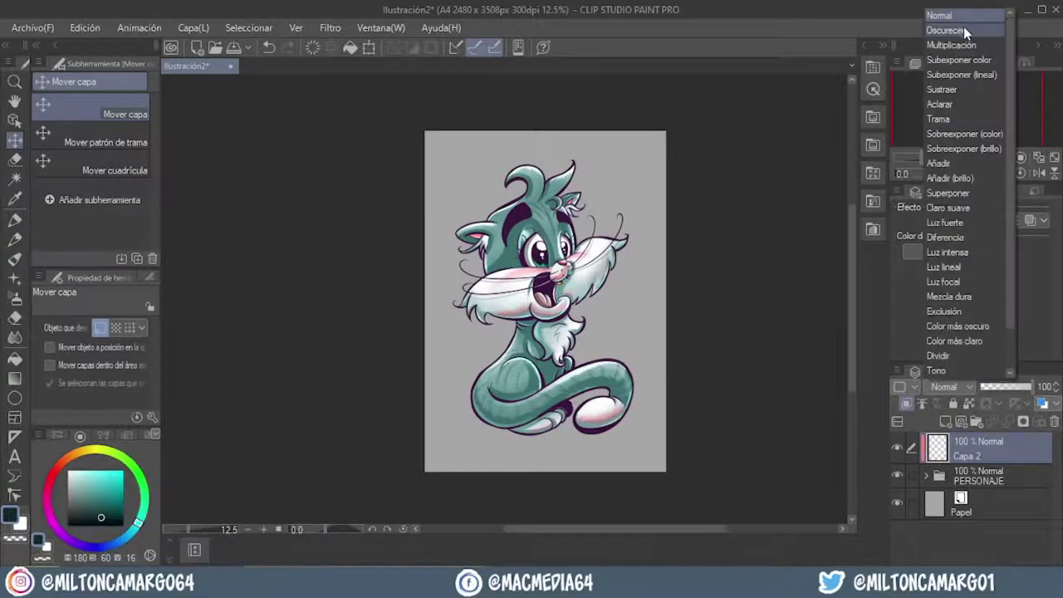
pyautogui.click(950, 45)
# Airbrush purple shading over the white chest fur.
pyautogui.click(66, 537)
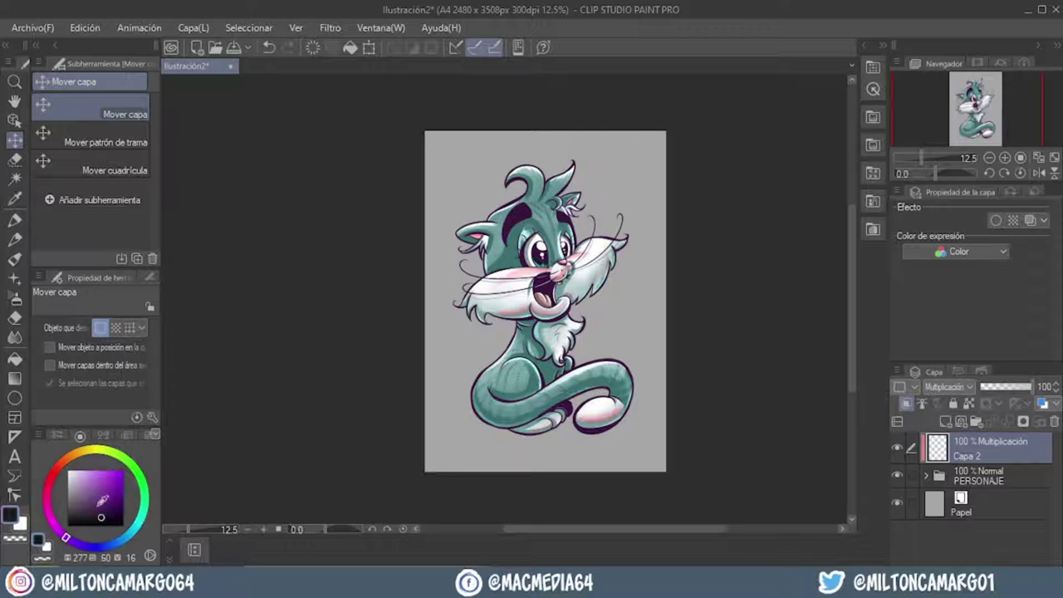
pyautogui.click(14, 304)
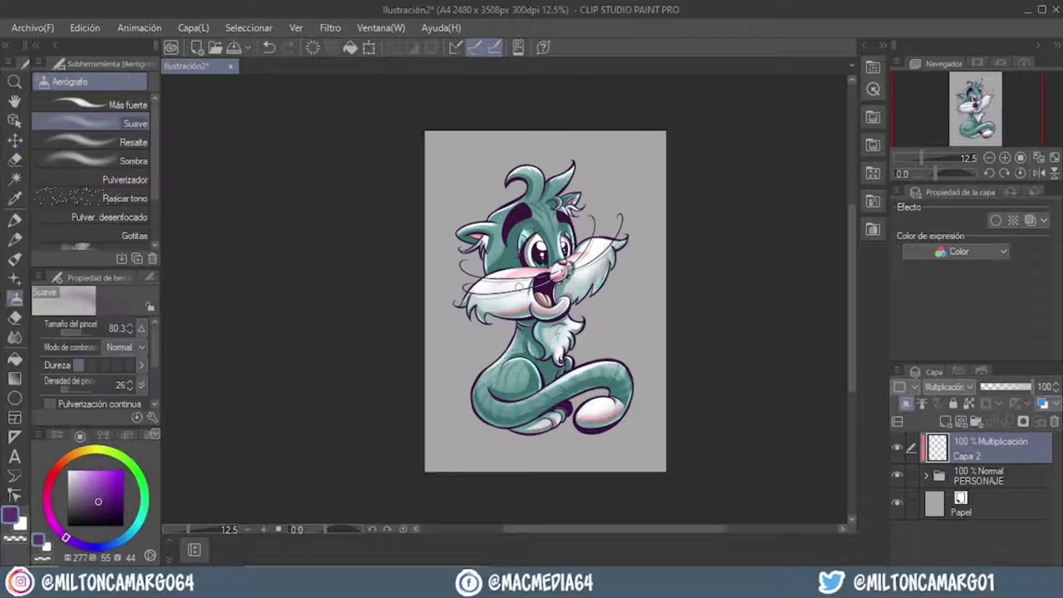
pyautogui.scroll(1, 626, 289)
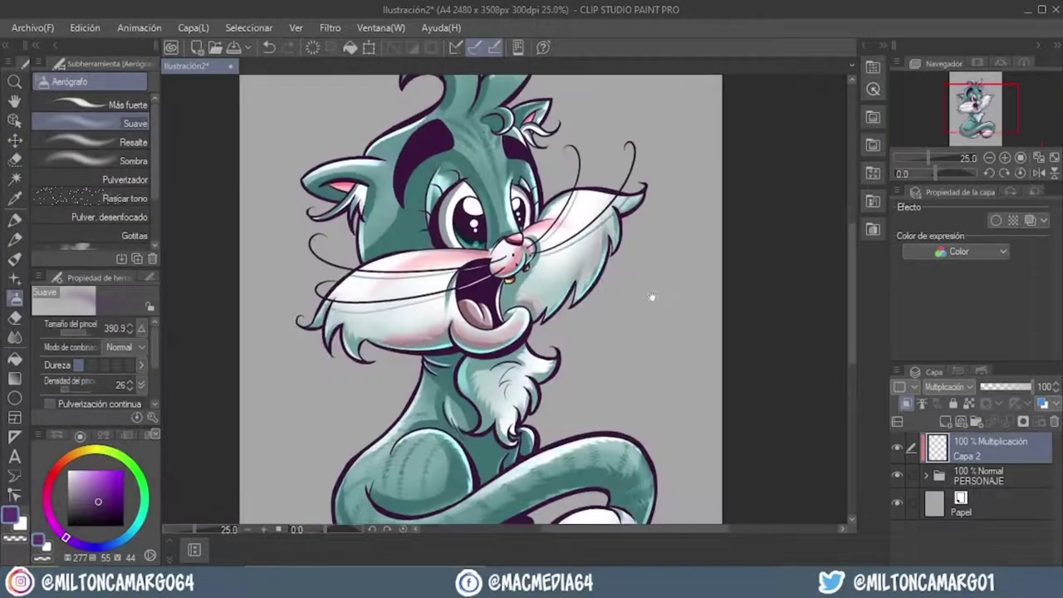
pyautogui.moveTo(548, 357)
pyautogui.mouseDown()
pyautogui.moveTo(494, 465)
pyautogui.moveTo(490, 457)
pyautogui.mouseUp()
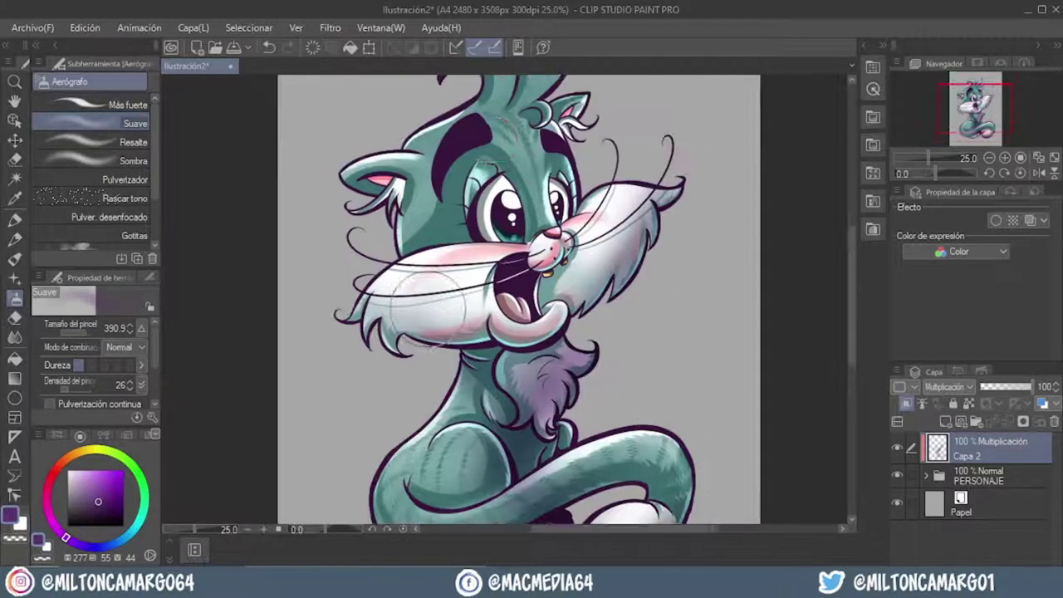
pyautogui.scroll(-1, 505, 293)
# Add a new Hard Light layer above the purple glaze.
pyautogui.click(1023, 422)
pyautogui.click(946, 387)
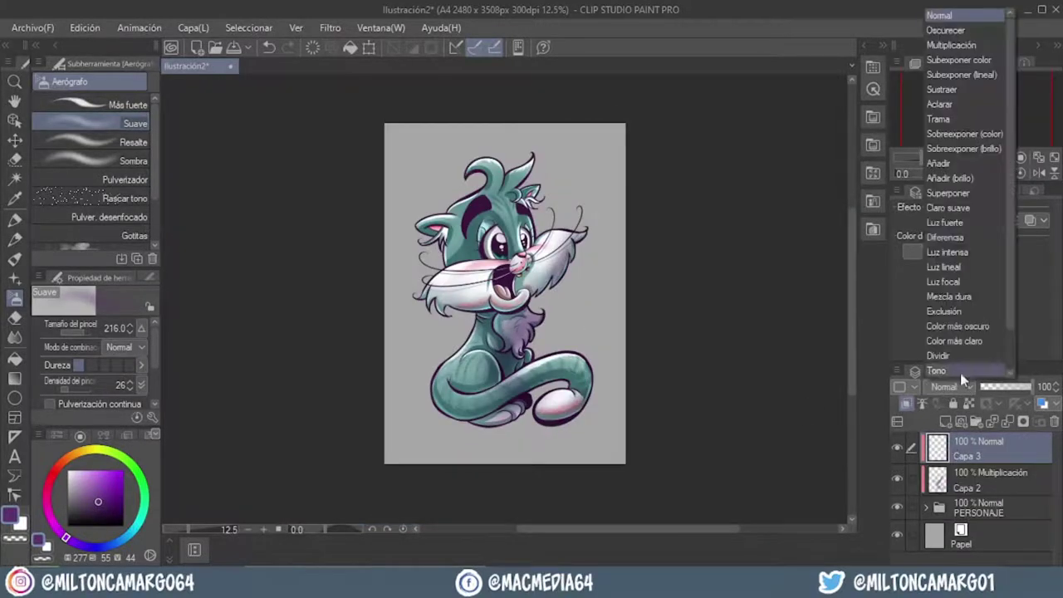
pyautogui.click(963, 310)
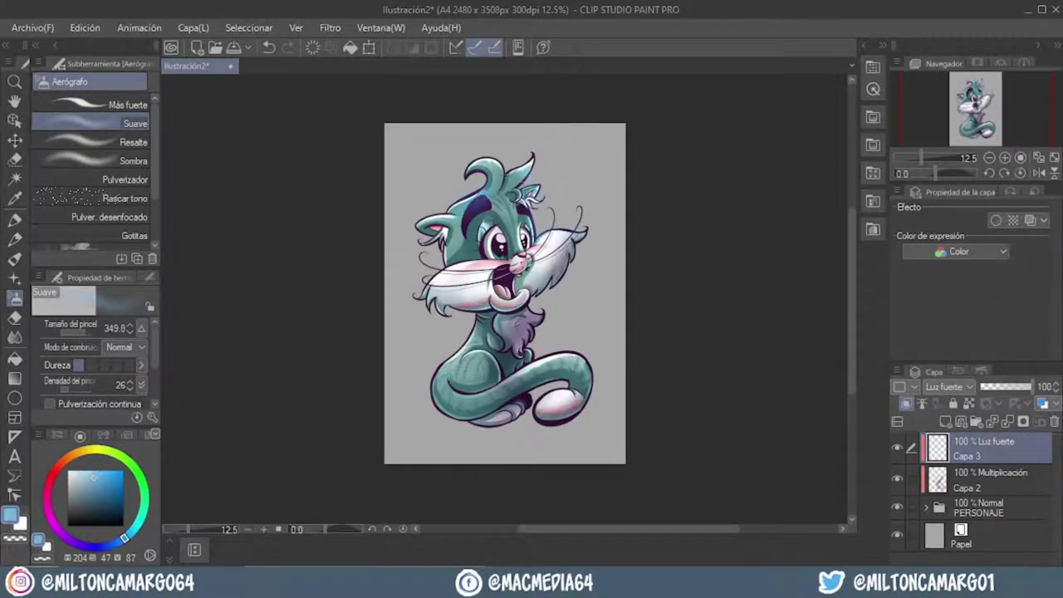
pyautogui.scroll(3, 489, 232)
pyautogui.scroll(-3, 522, 348)
pyautogui.scroll(-3, 525, 350)
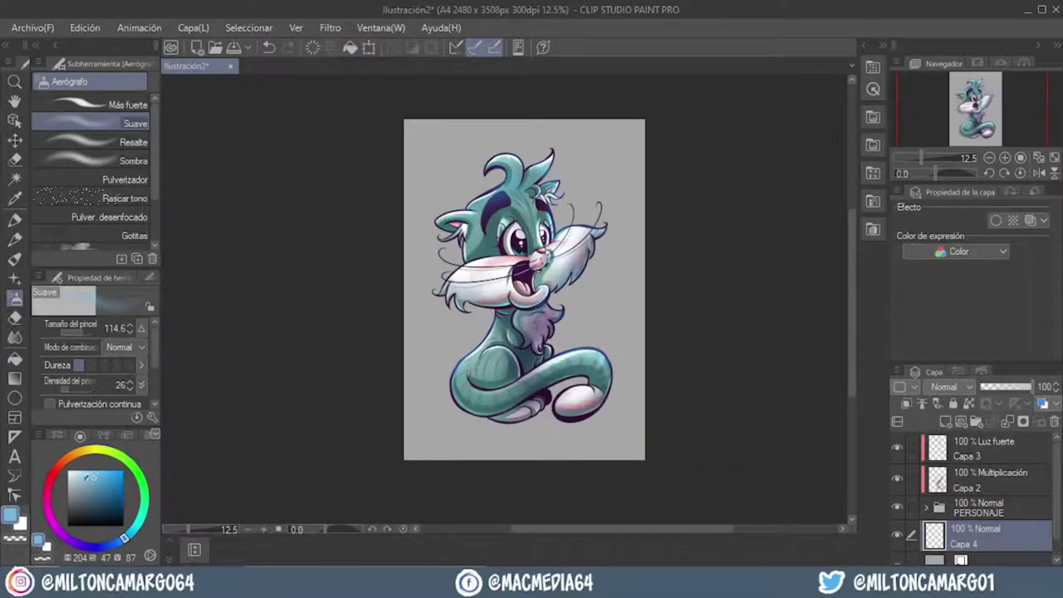
# Draw a white ellipse behind the cat, retrying until it sits in place.
pyautogui.click(68, 472)
pyautogui.click(14, 399)
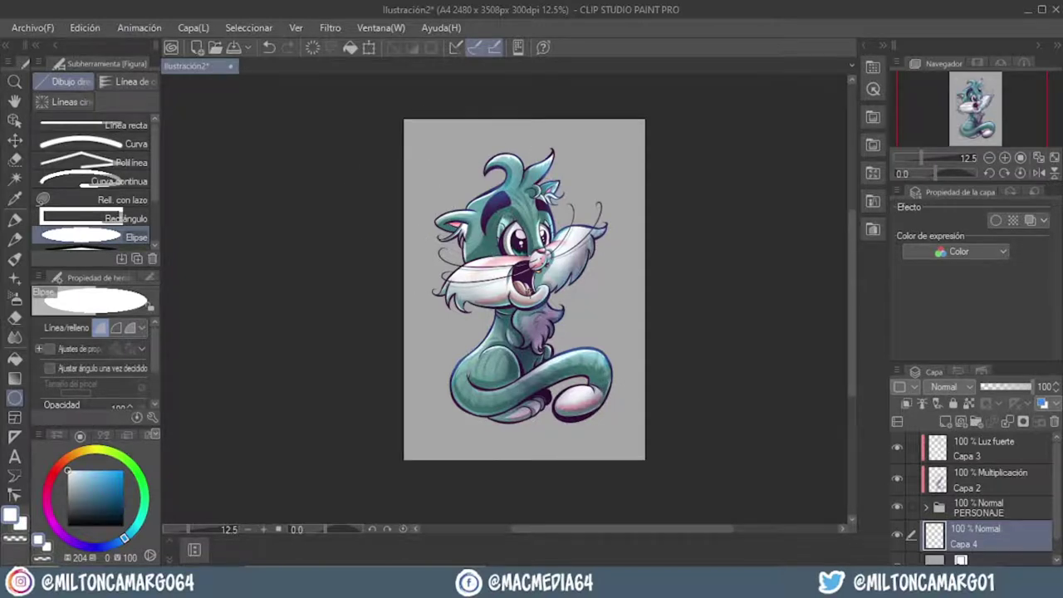
pyautogui.moveTo(541, 289); pyautogui.dragTo(647, 435)
pyautogui.hotkey('ctrl', 'z')
pyautogui.moveTo(506, 249); pyautogui.dragTo(637, 369)
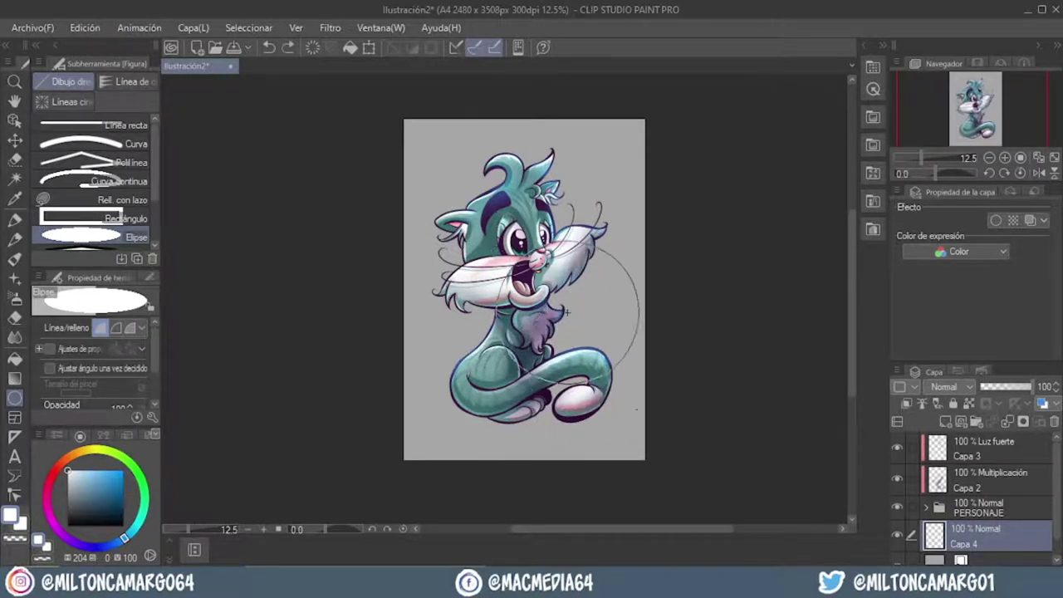
pyautogui.hotkey('ctrl', 'z')
pyautogui.moveTo(545, 334); pyautogui.dragTo(622, 382)
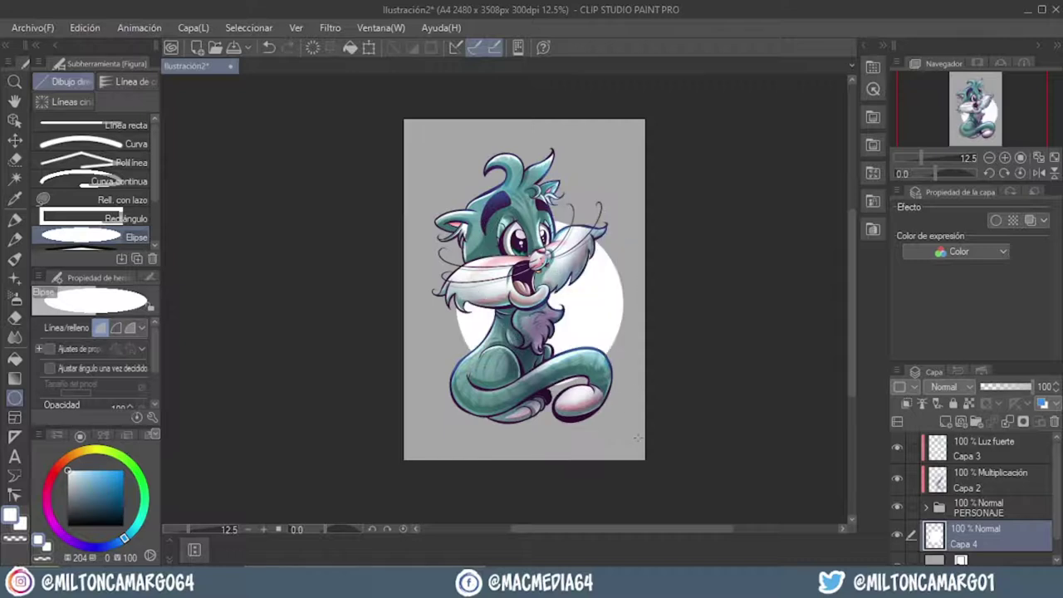
# Fill a new background layer with an orange gradient.
pyautogui.hotkey('ctrl', 'shift', 'n')
pyautogui.press('g')
pyautogui.scroll(-3, 155, 158)
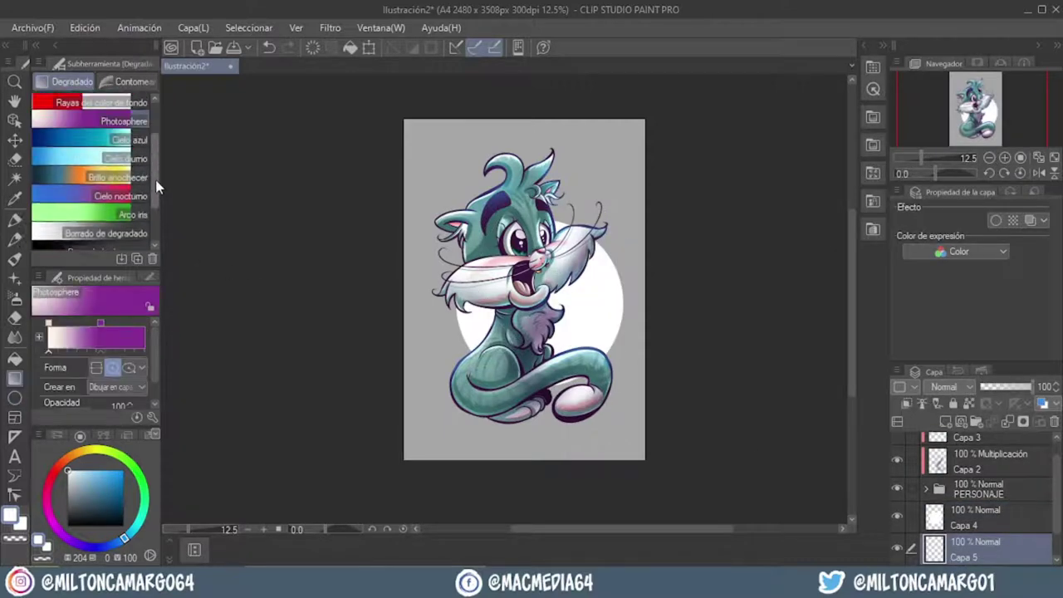
pyautogui.click(101, 322)
pyautogui.click(102, 471)
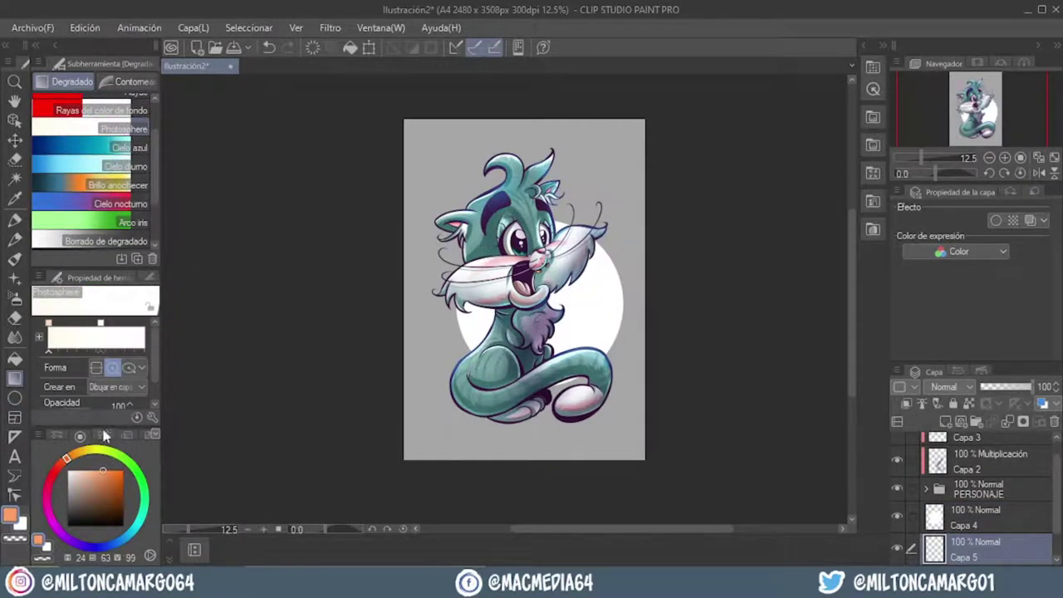
pyautogui.moveTo(440, 214); pyautogui.dragTo(614, 249)
pyautogui.moveTo(598, 432)
pyautogui.mouseDown()
pyautogui.moveTo(598, 160)
pyautogui.moveTo(572, 476)
pyautogui.mouseUp()
# Add a new Multiply-blend layer for the shadow with a darker orange colour.
pyautogui.hotkey('ctrl', 'shift', 'n')
pyautogui.click(104, 496)
pyautogui.click(946, 386)
pyautogui.click(963, 46)
pyautogui.scroll(2, 565, 218)
pyautogui.scroll(1, 565, 218)
# Paint a dark shadow beneath the cat and its tail with the marker pen.
pyautogui.press('p')
pyautogui.moveTo(332, 286); pyautogui.dragTo(573, 295)
pyautogui.moveTo(498, 282)
pyautogui.mouseDown()
pyautogui.moveTo(544, 299)
pyautogui.moveTo(636, 264)
pyautogui.mouseUp()
pyautogui.moveTo(328, 282); pyautogui.dragTo(594, 309)
pyautogui.moveTo(456, 305); pyautogui.dragTo(705, 320)
# Select all layers and group them into the folder Carpeta 1.
pyautogui.scroll(-2, 623, 274)
pyautogui.scroll(2, 460, 411)
pyautogui.scroll(-3, 460, 409)
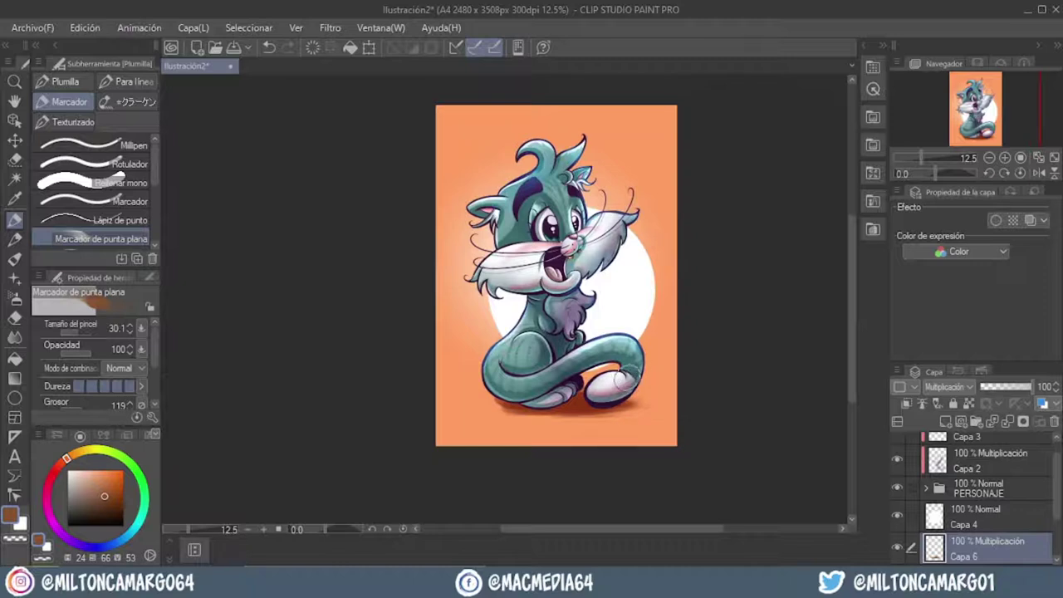
pyautogui.scroll(3, 613, 382)
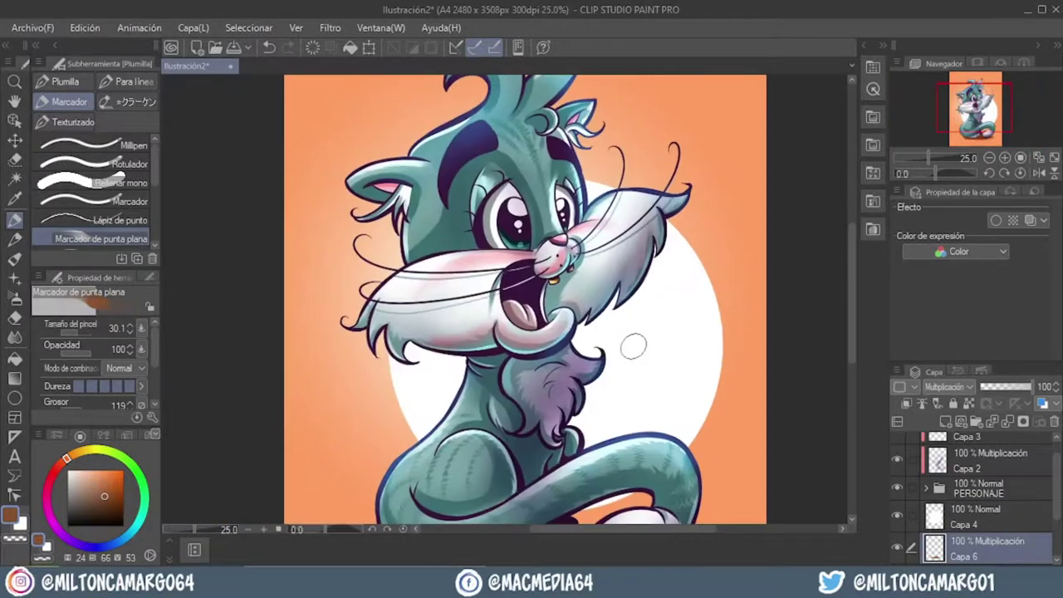
pyautogui.scroll(-3, 550, 363)
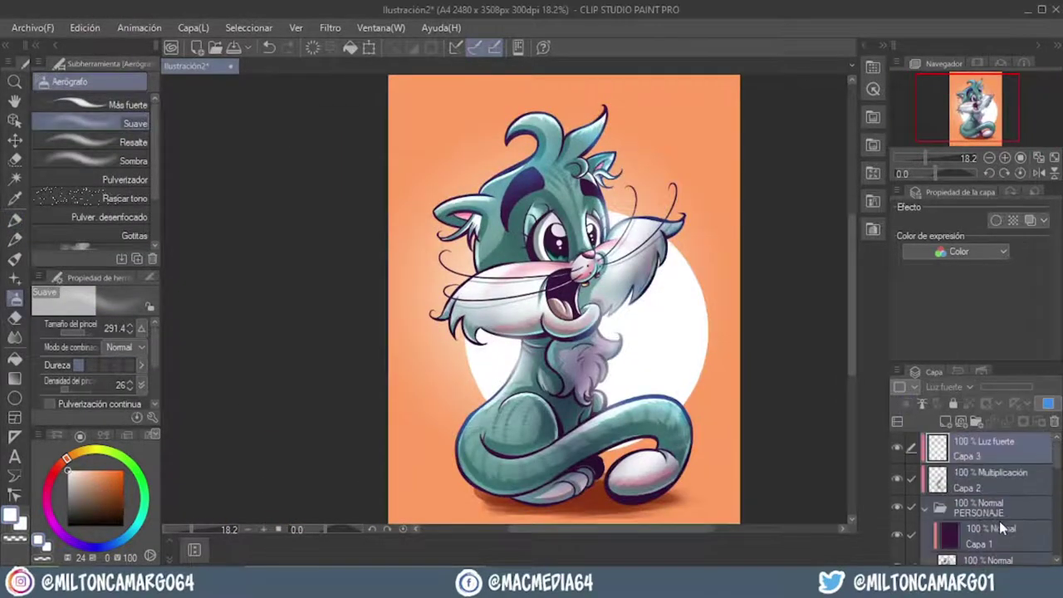
pyautogui.click(999, 520)
pyautogui.keyDown('shift'); pyautogui.click(1010, 518); pyautogui.keyUp('shift')
pyautogui.hotkey('ctrl', 'g')
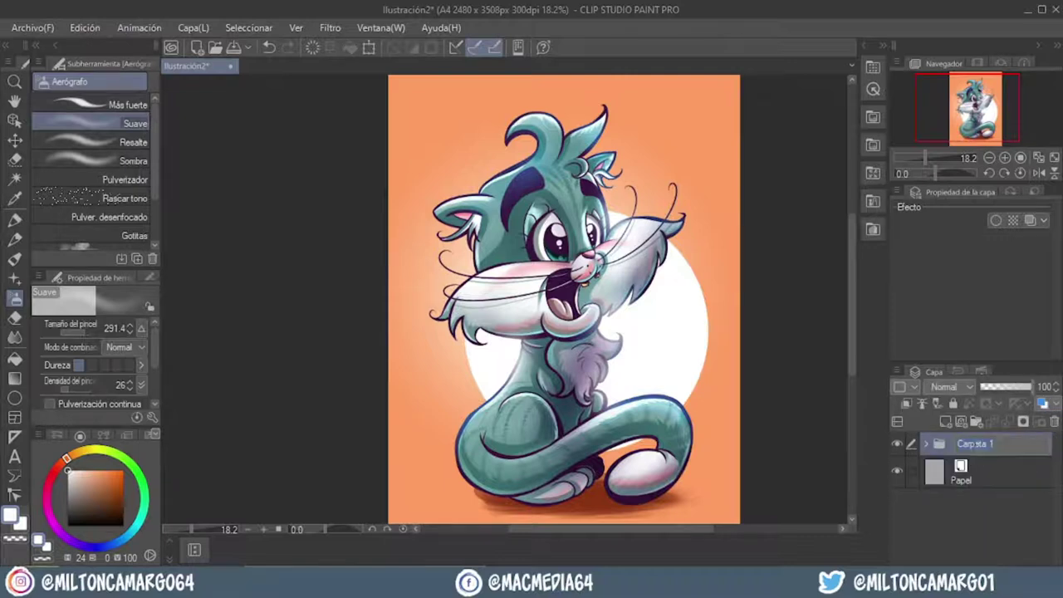